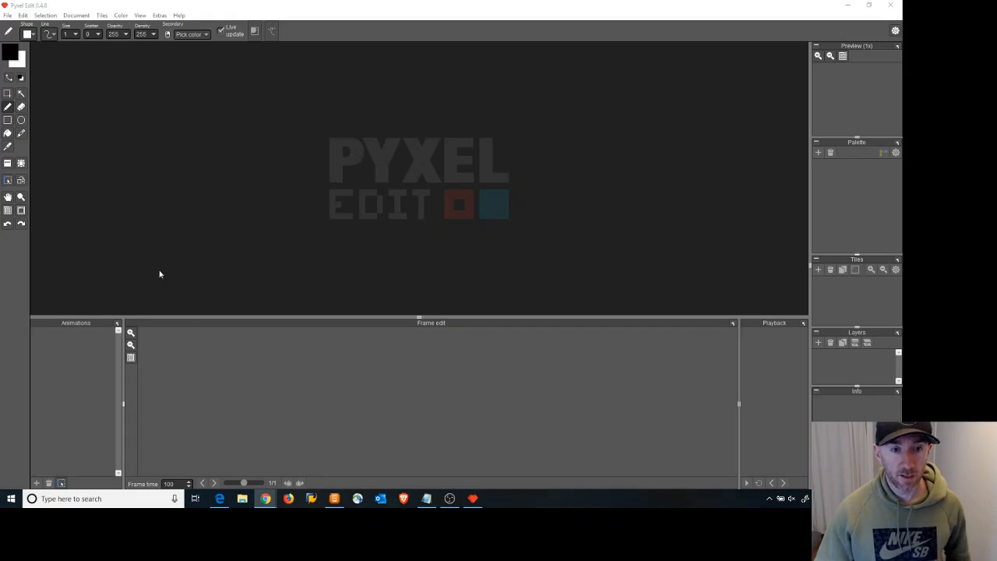
Create a new single image document with an image width of 25 and height of 25
left_click(7, 15)
left_click(21, 27)
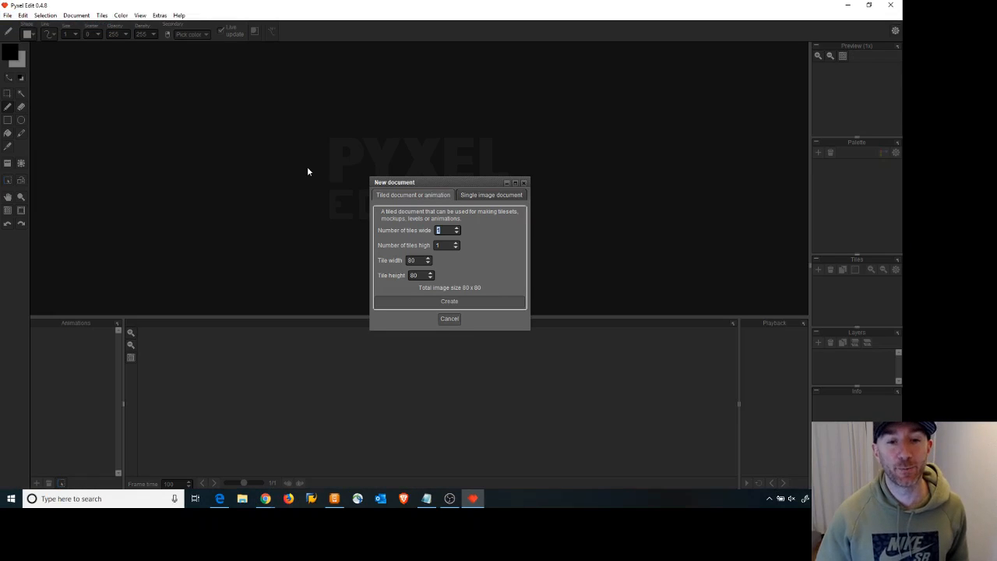
left_click(476, 197)
double_click(419, 223)
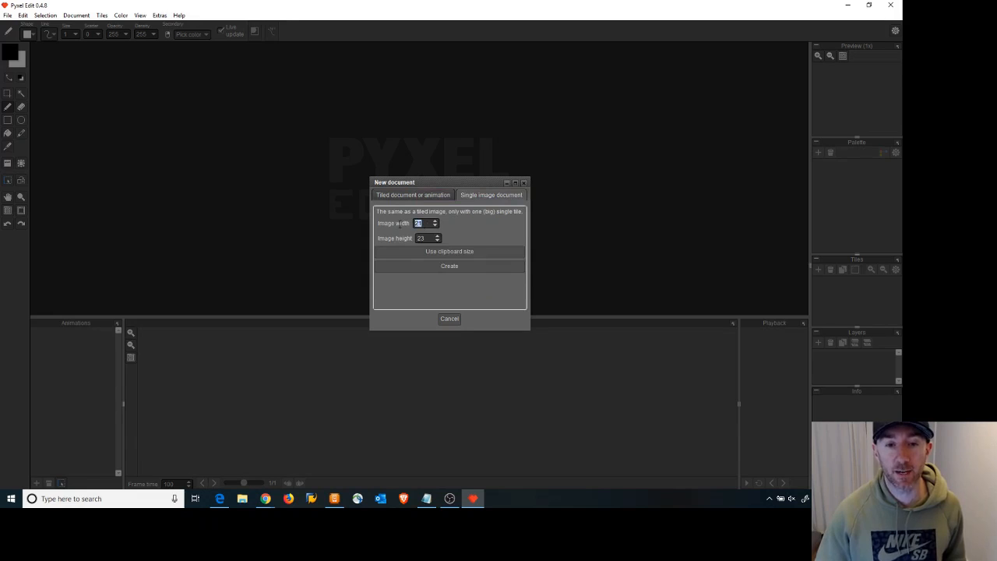
type("25")
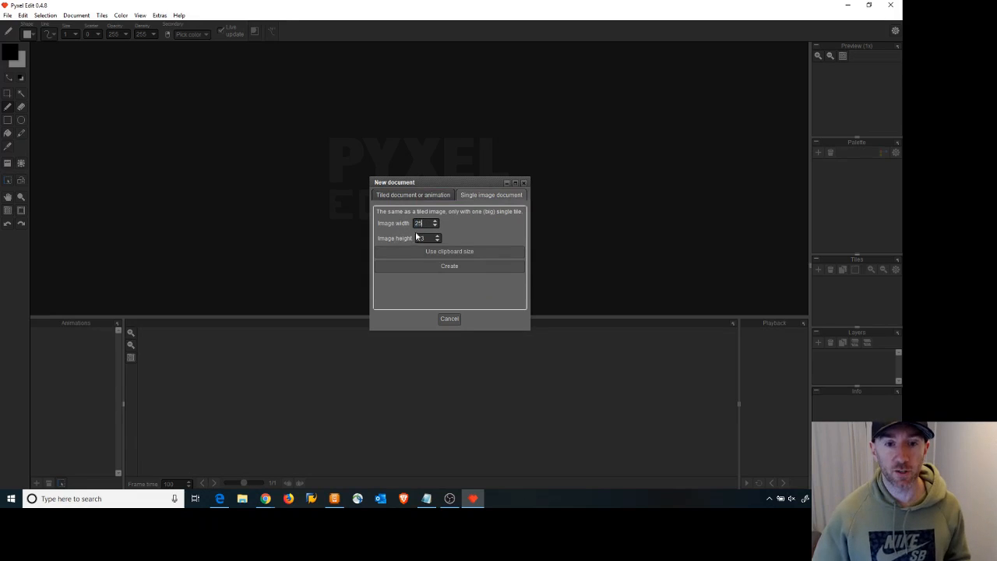
key("Tab")
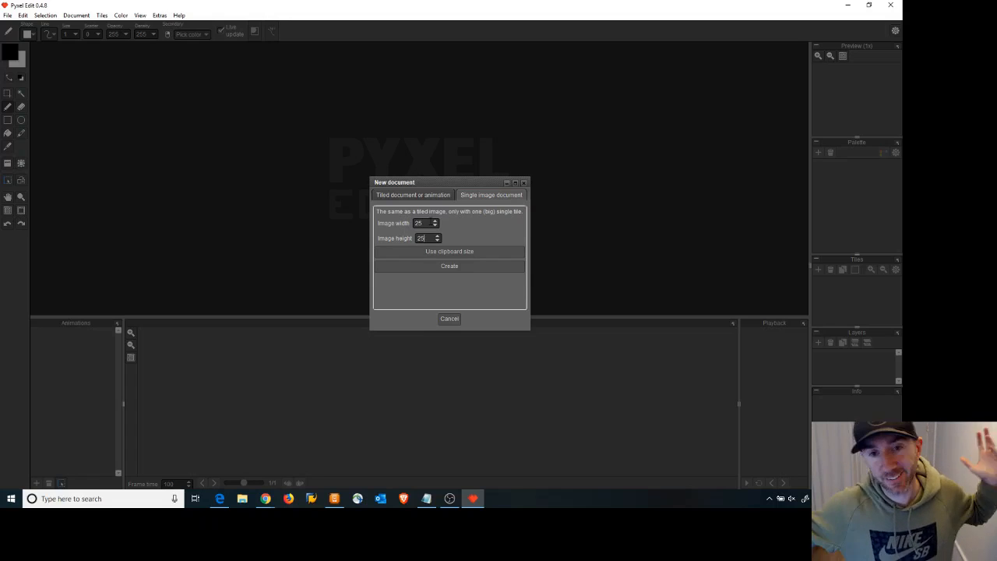
left_click(448, 267)
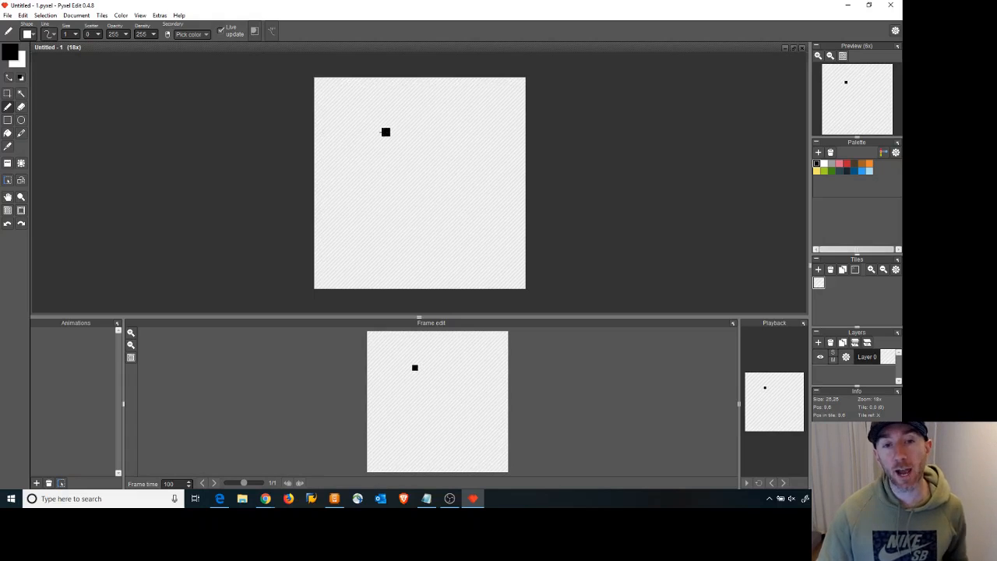
Draw a black rectangle about 11 by 9 pixels in the upper half of the canvas and fill its interior with black
left_click(9, 121)
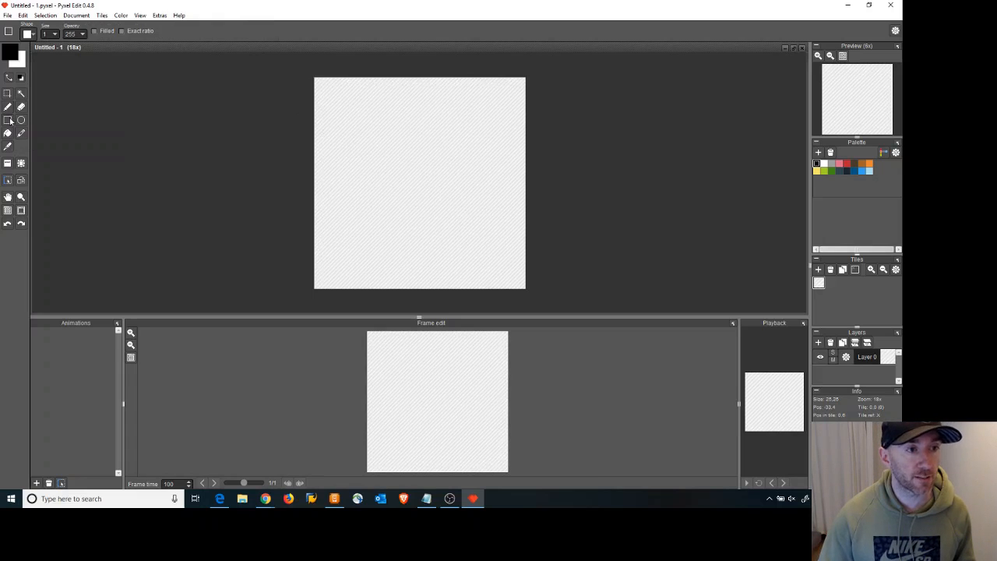
left_click_drag(378, 123, 458, 180)
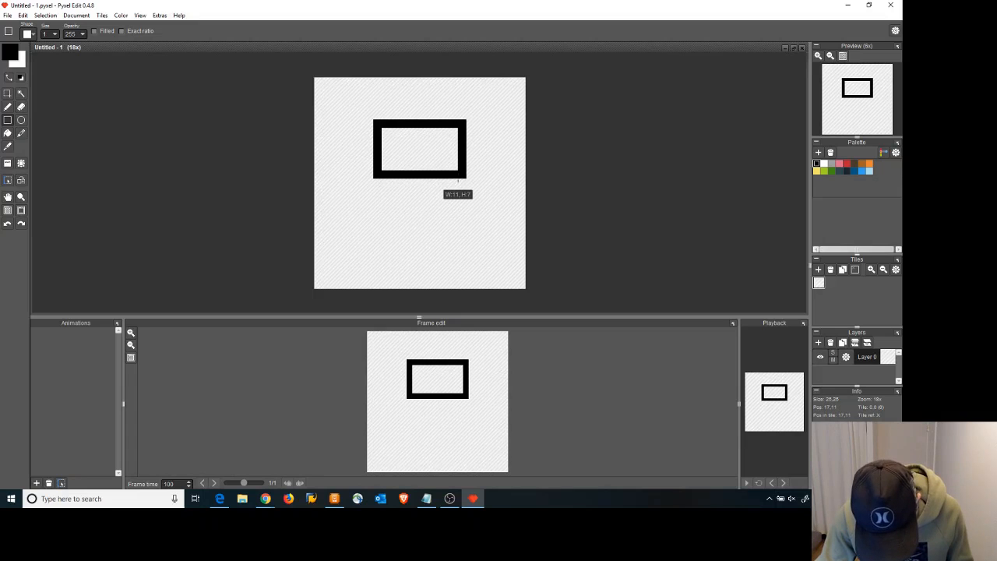
mouse_move(458, 180)
left_mouse_down()
mouse_move(452, 193)
mouse_move(463, 194)
left_mouse_up()
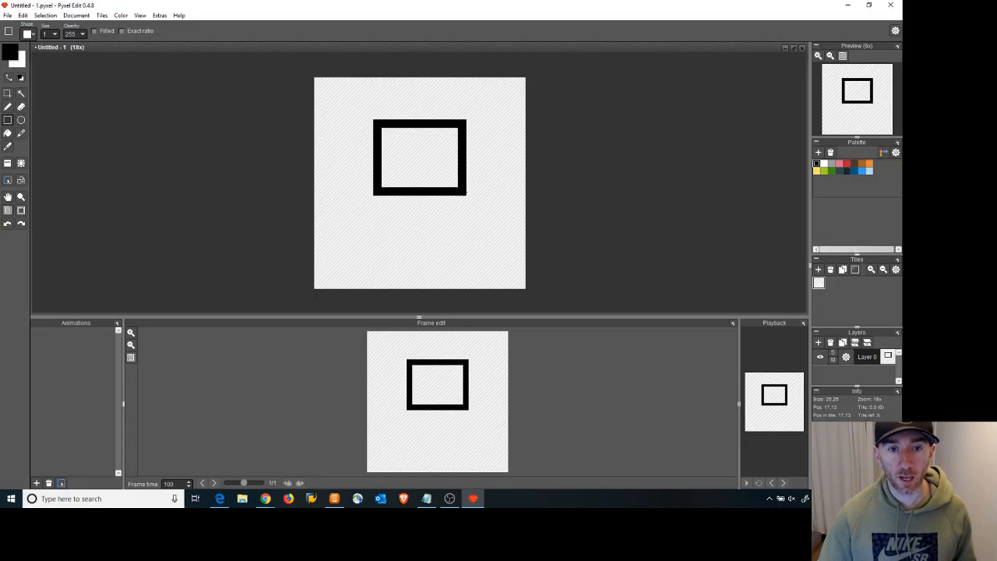
left_click(7, 134)
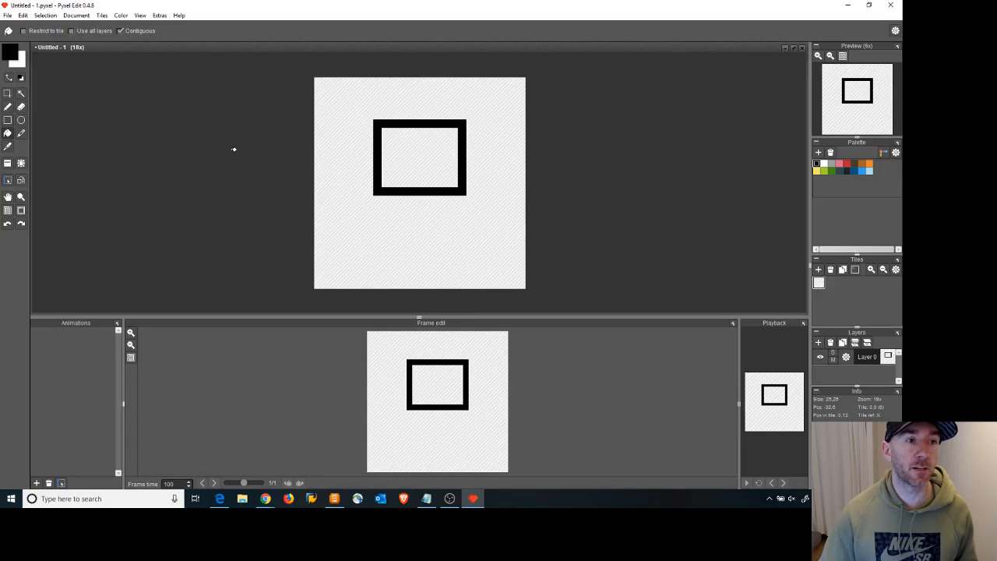
left_click(421, 161)
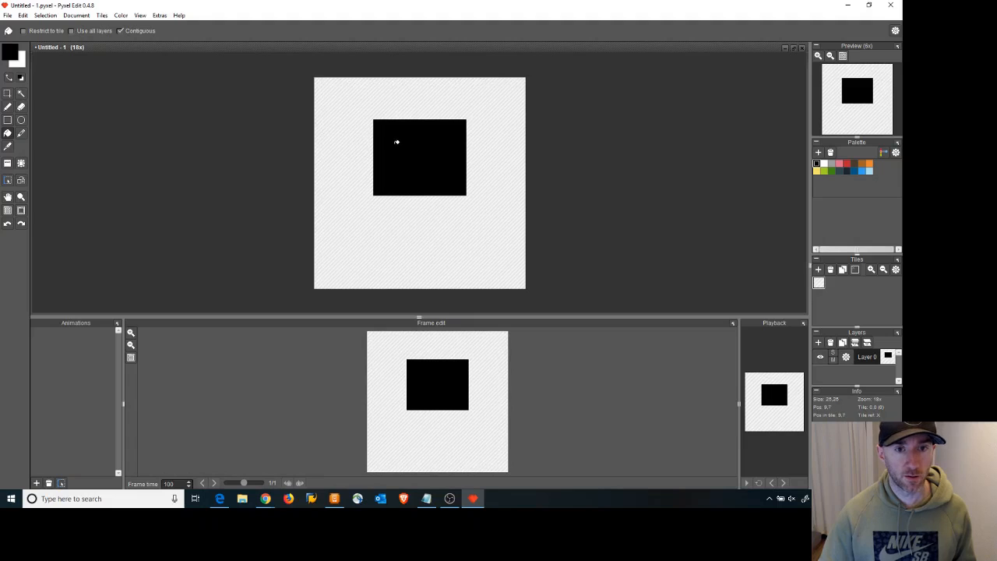
scroll(419, 199, "down", 1)
scroll(419, 200, "up", 1)
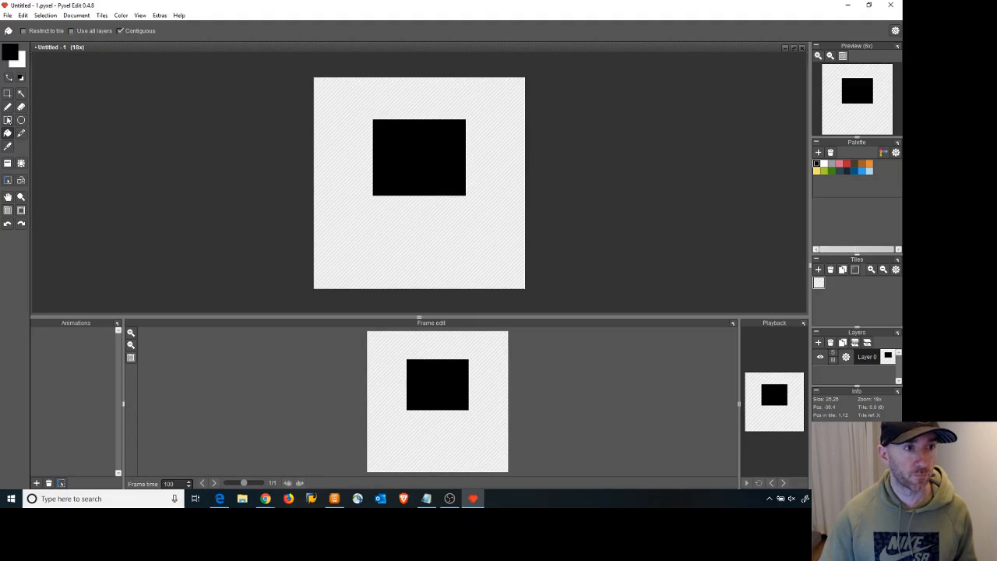
left_click(7, 106)
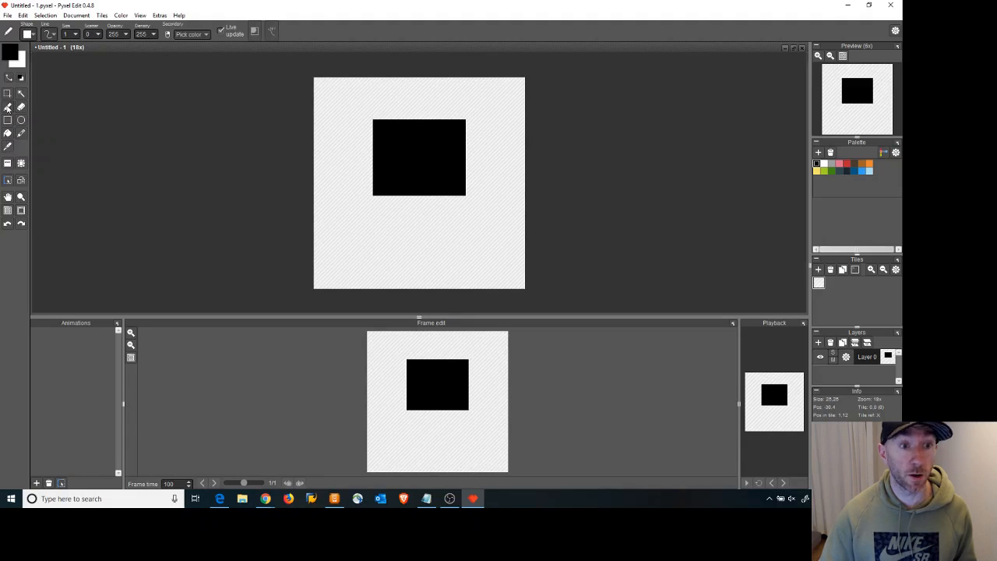
left_click(410, 201)
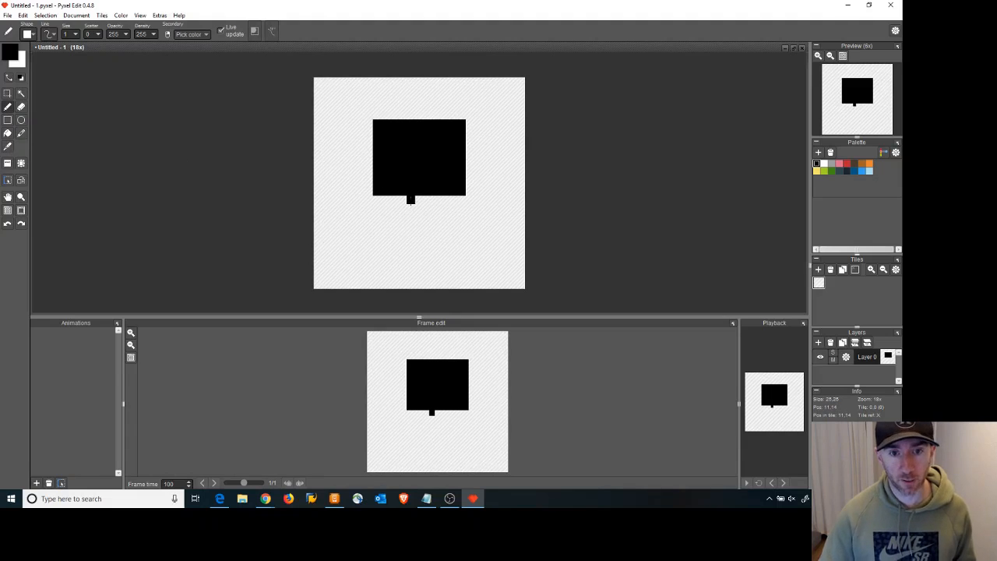
key("ctrl+z")
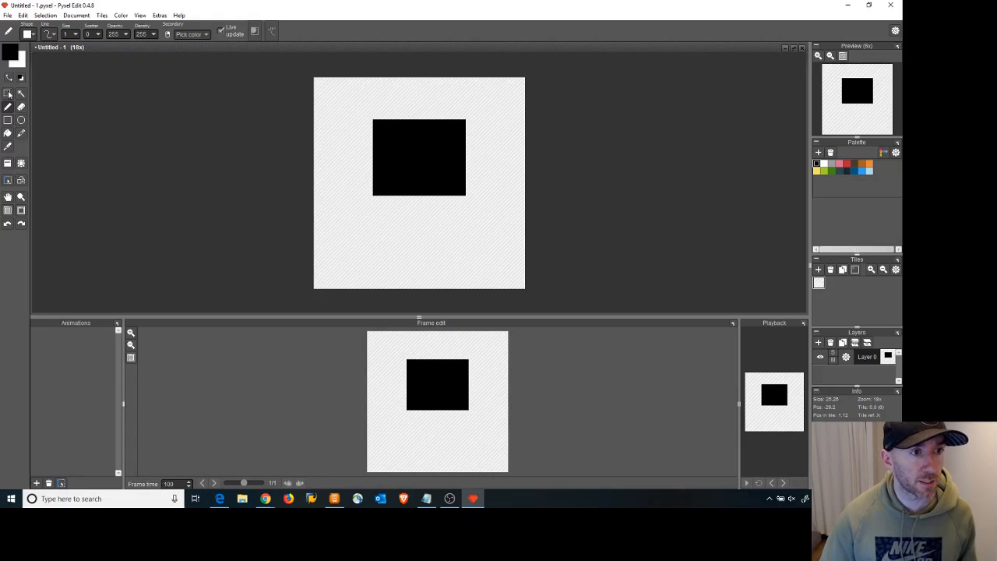
Select the filled black rectangle and move it up about three pixels
left_click(7, 94)
left_click_drag(359, 105, 486, 207)
left_click_drag(428, 163, 426, 137)
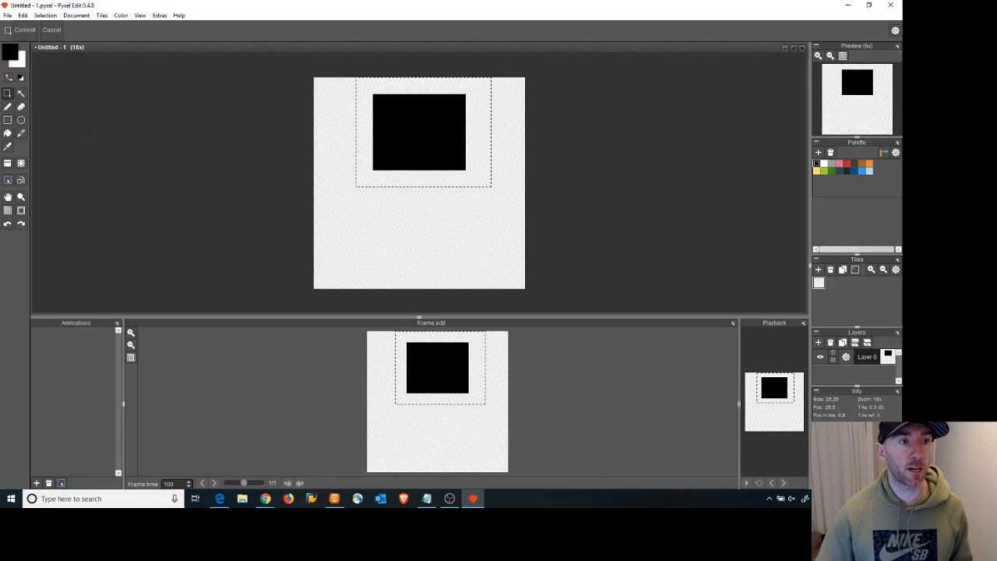
Clear the selection and draw a black neck about four pixels wide and one pixel high beneath the head rectangle
left_click(8, 107)
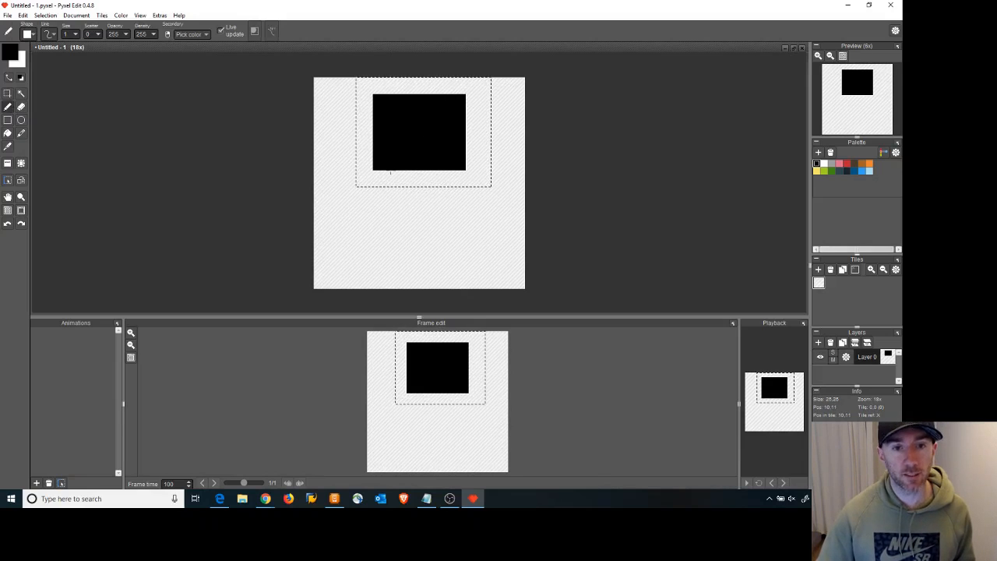
left_click(393, 174)
key("ctrl+d")
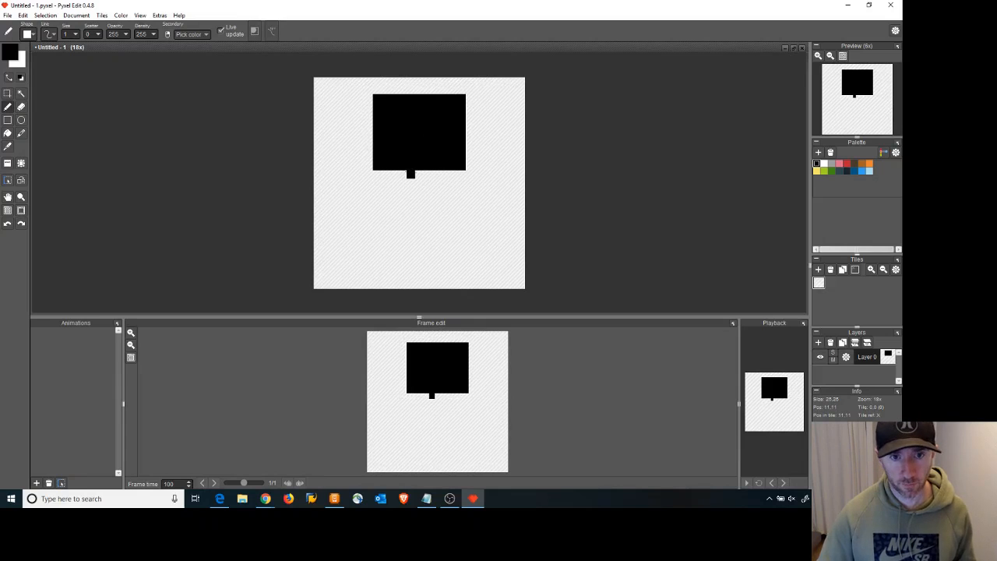
left_click_drag(410, 174, 446, 178)
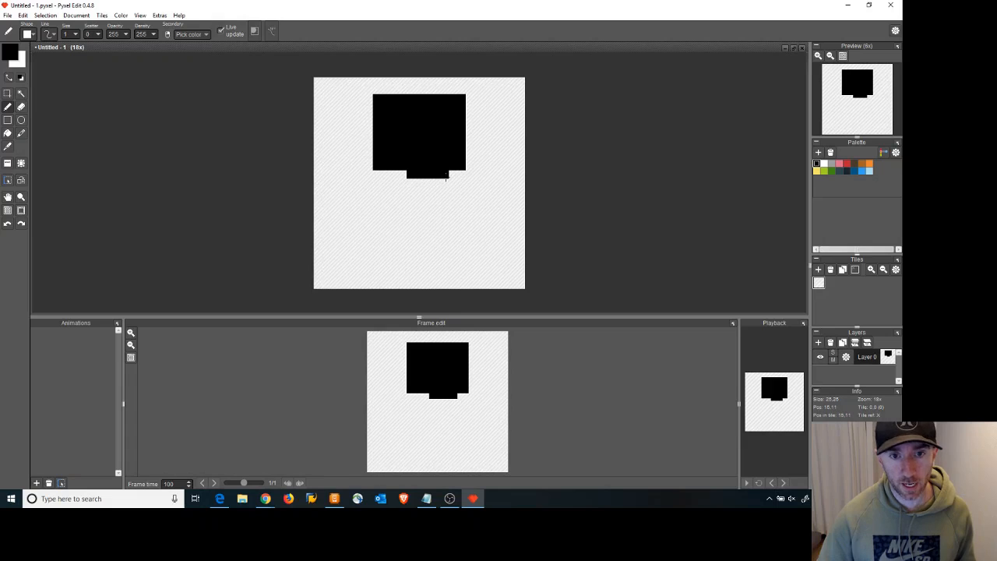
left_click(444, 182)
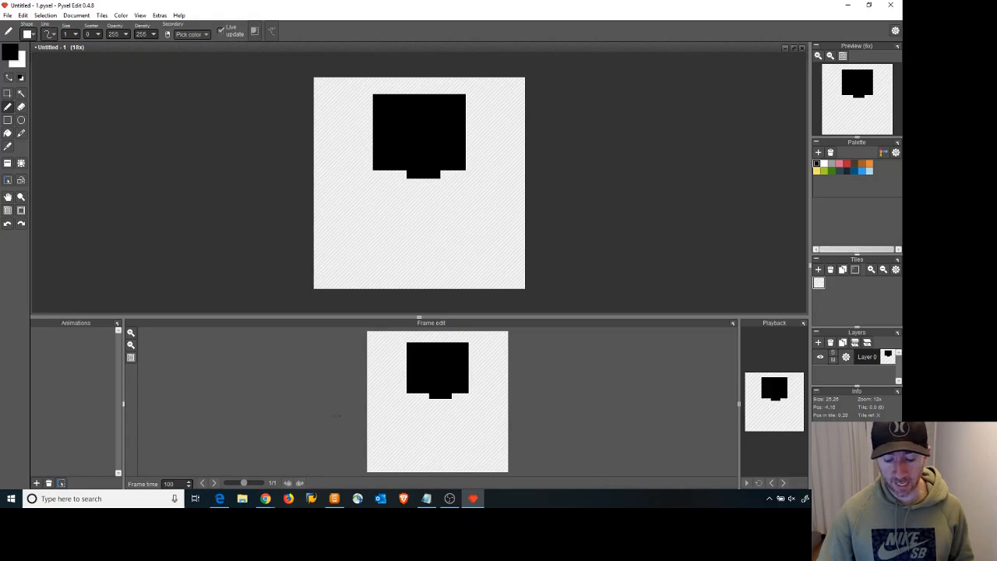
left_click(8, 120)
left_click(394, 182)
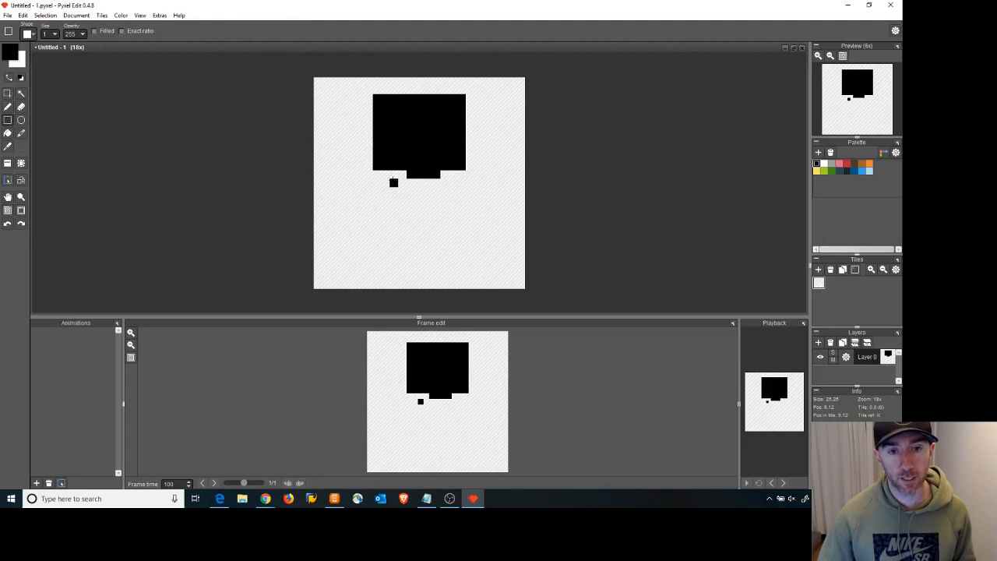
left_click_drag(393, 182, 454, 229)
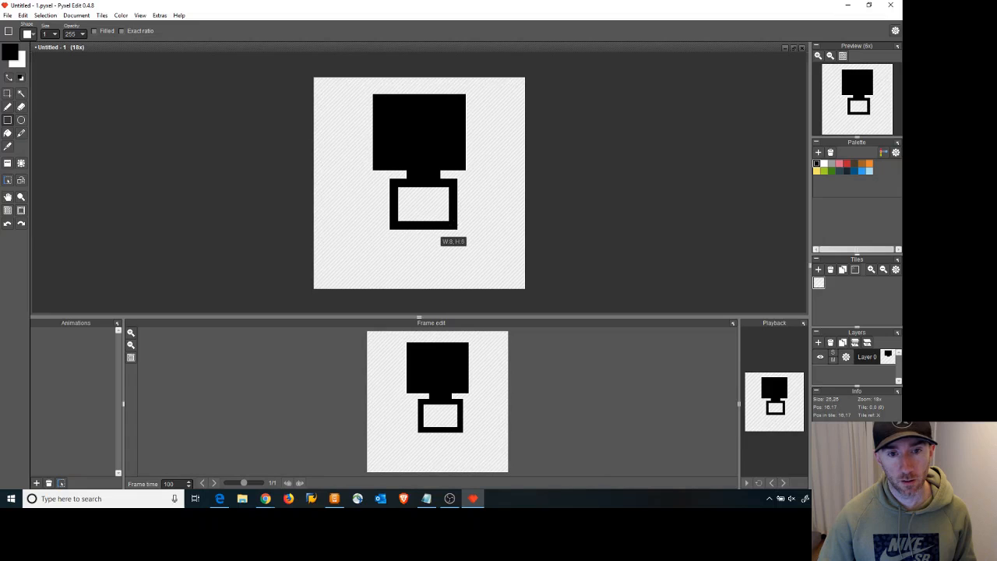
mouse_move(456, 225)
left_mouse_down()
mouse_move(440, 221)
mouse_move(463, 221)
mouse_move(447, 215)
mouse_move(397, 222)
mouse_move(394, 180)
left_mouse_up()
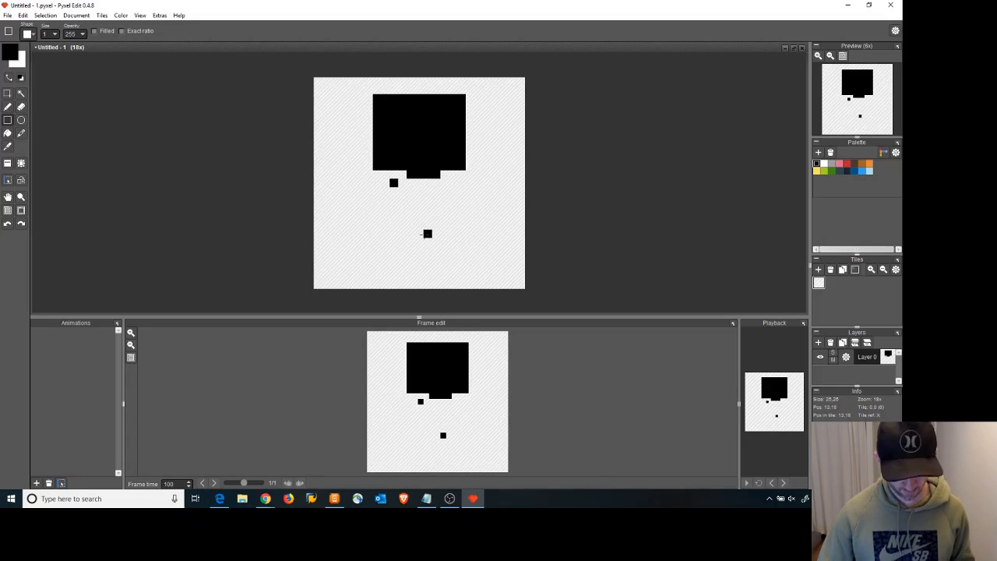
key("ctrl+z")
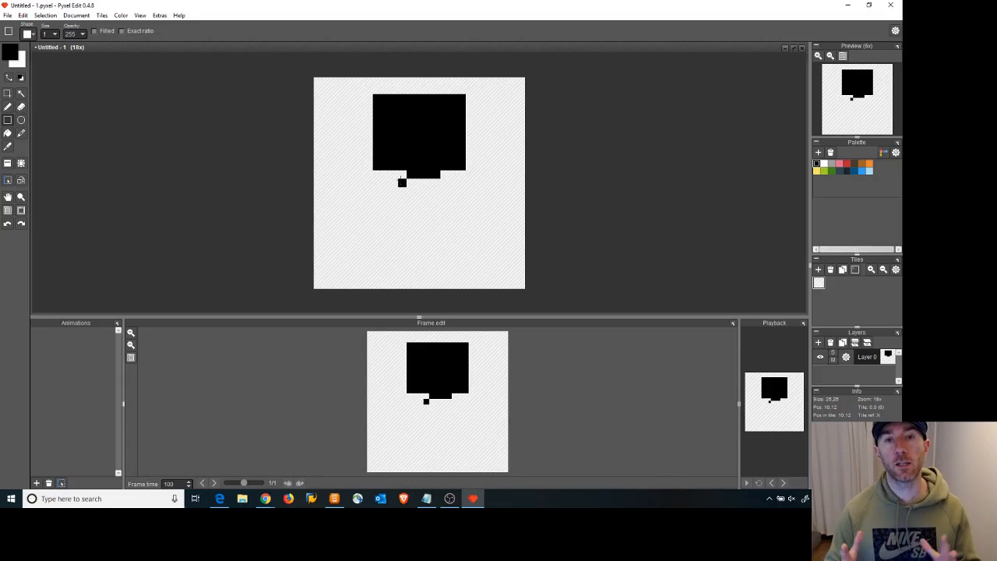
Draw a black square torso about 6 by 6 pixels directly below the neck and fill its interior with black
left_click_drag(402, 183, 449, 225)
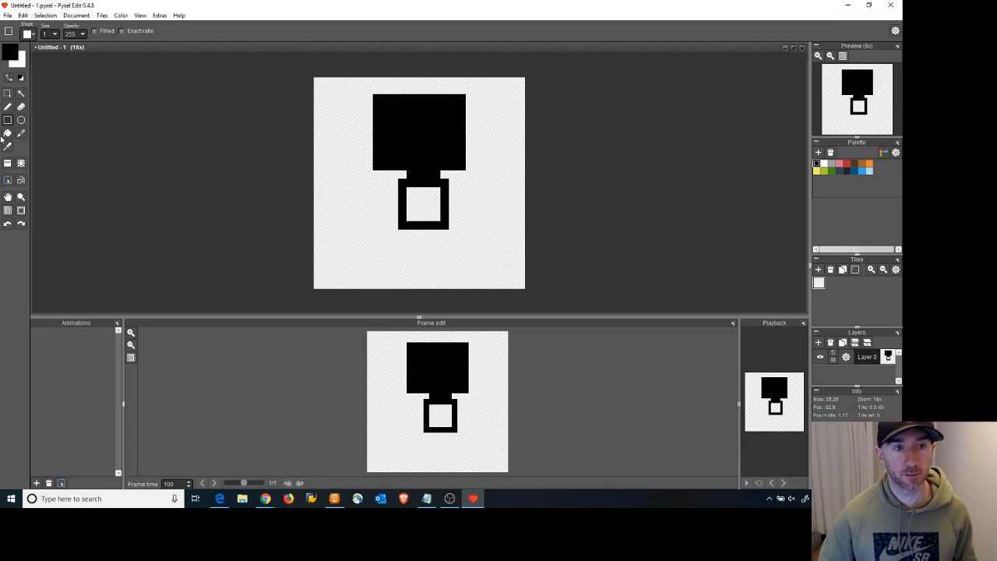
left_click(8, 133)
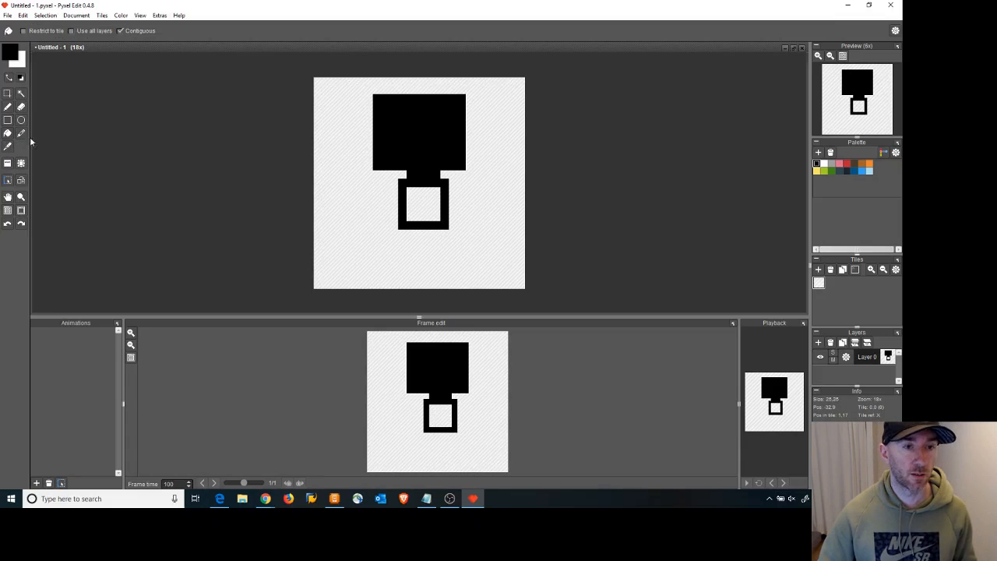
left_click(428, 207)
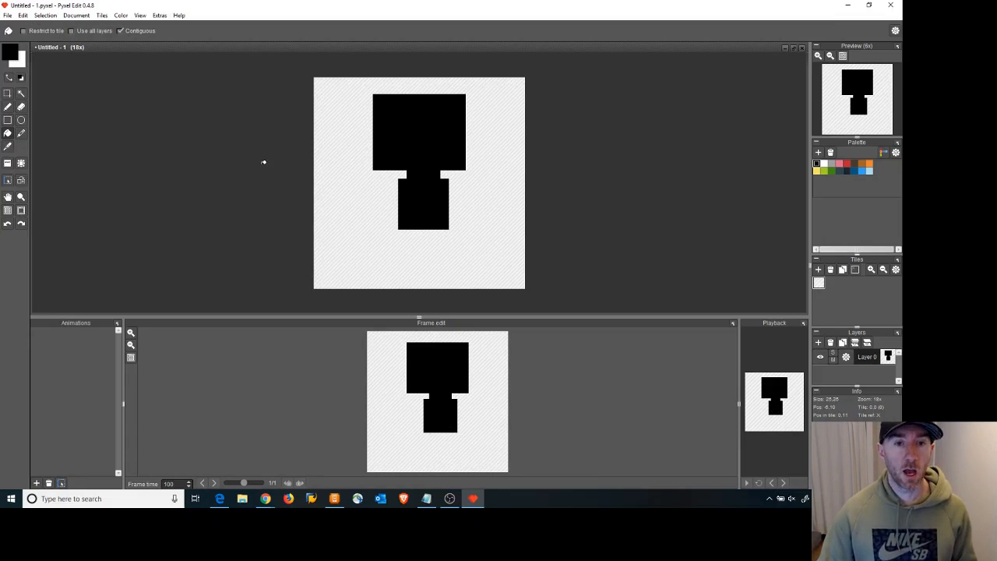
Add black arms with the pencil, one pixel wide and three pixels high, on both sides of the torso
left_click(8, 107)
left_click(351, 209)
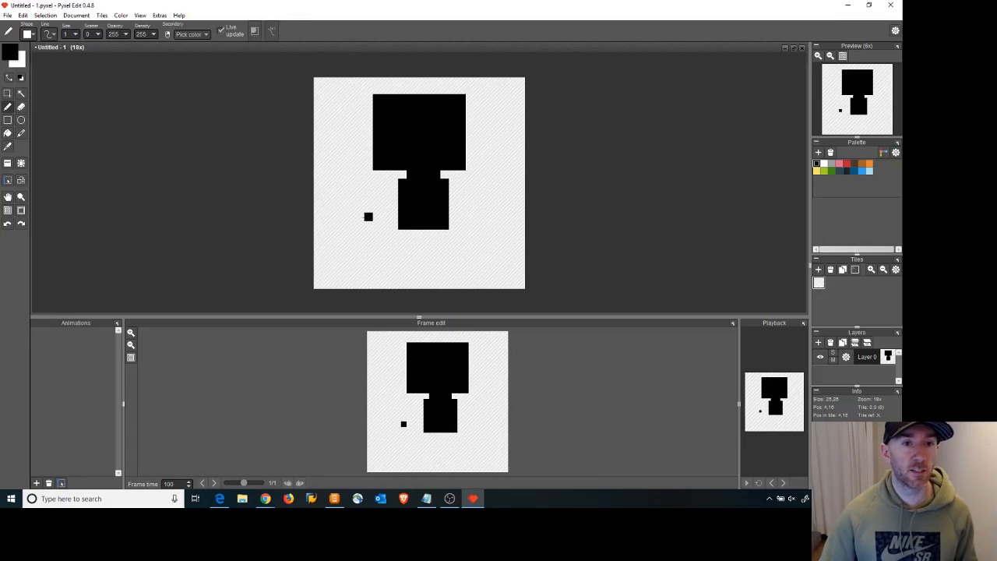
key("ctrl+z")
left_click(394, 191)
left_click(394, 200)
left_click(394, 208)
left_click(452, 191)
left_click(453, 200)
left_click(452, 208)
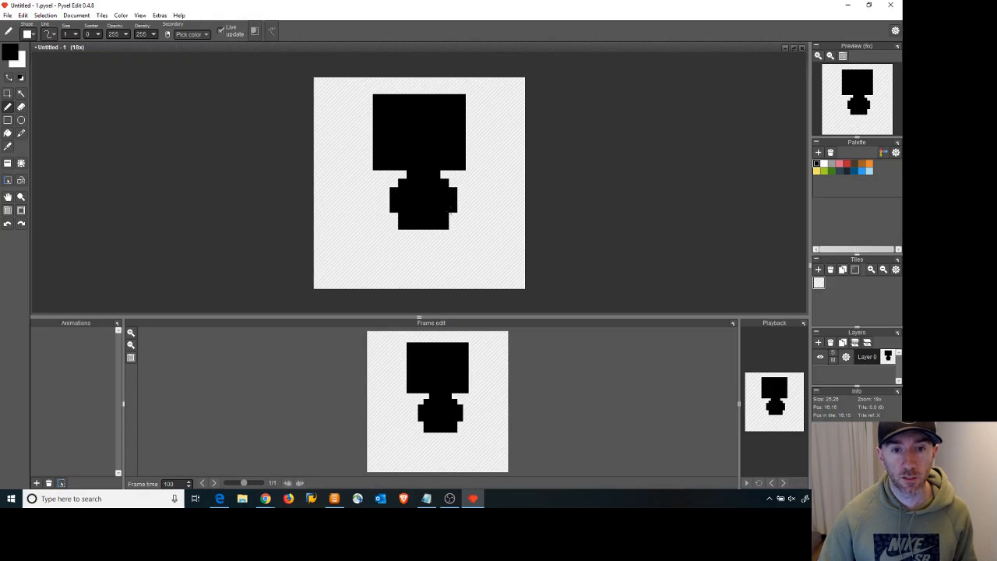
Draw two black legs, each two pixels wide and one pixel high, under the torso with a gap between them
left_click(411, 234)
left_click(445, 234)
left_click(436, 234)
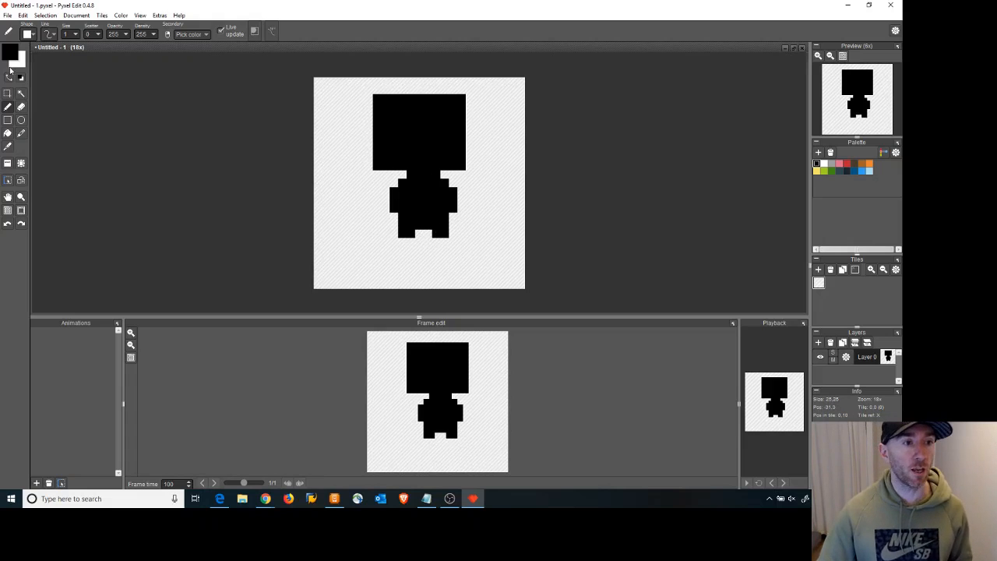
Round the head by erasing one pixel at each lower corner and three pixels at each upper corner
left_click(21, 108)
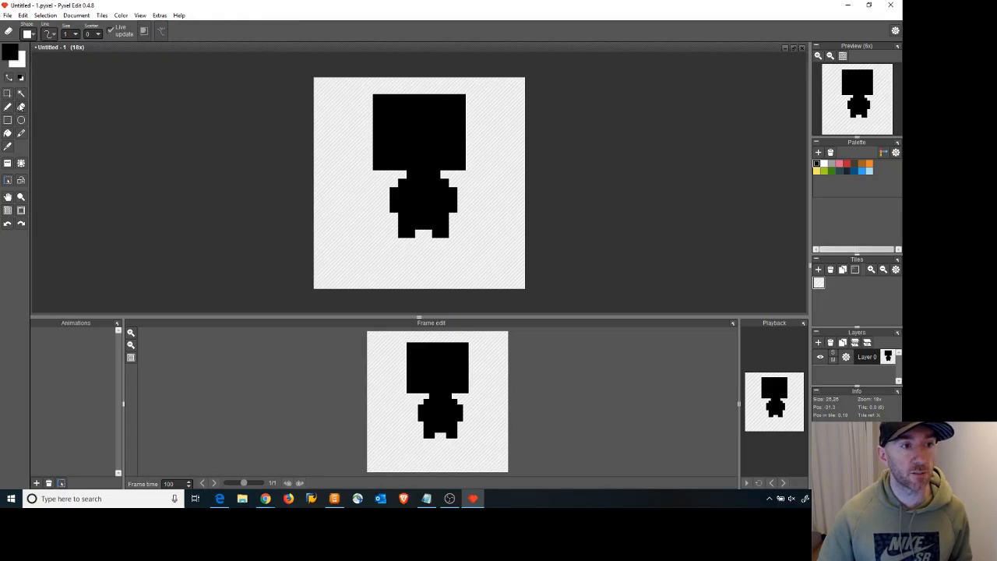
left_click(452, 157)
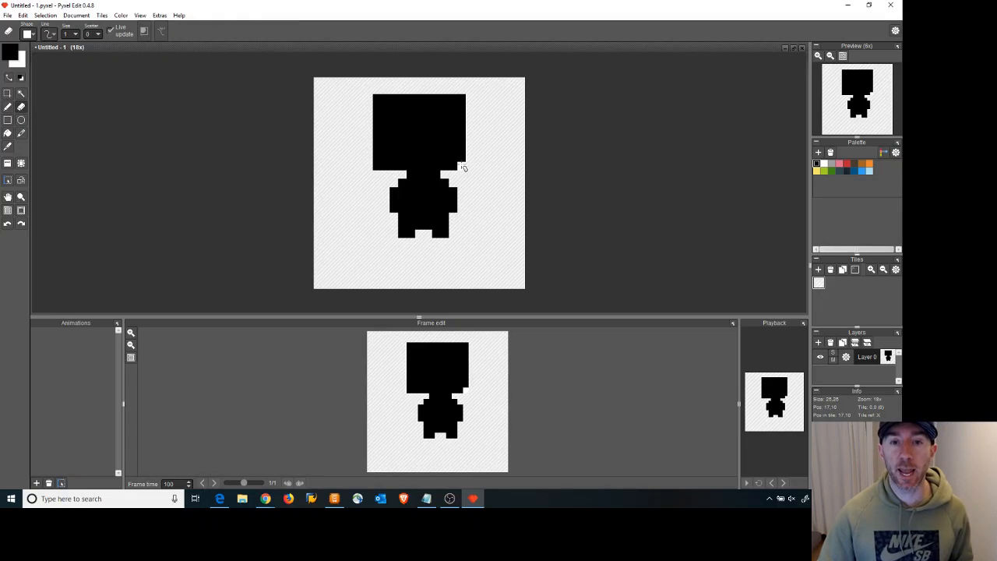
left_click(376, 166)
left_click(376, 98)
left_click(385, 98)
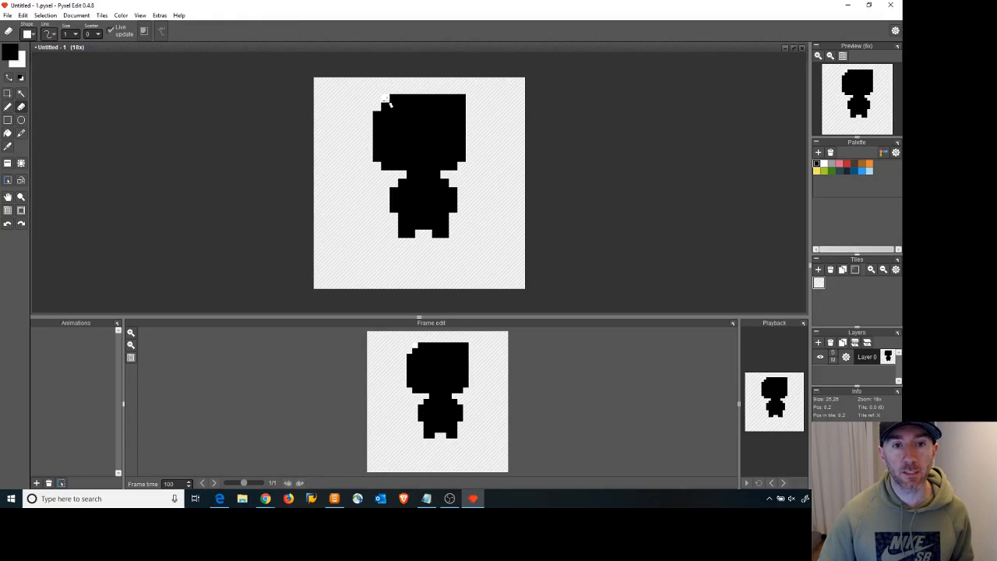
left_click(461, 98)
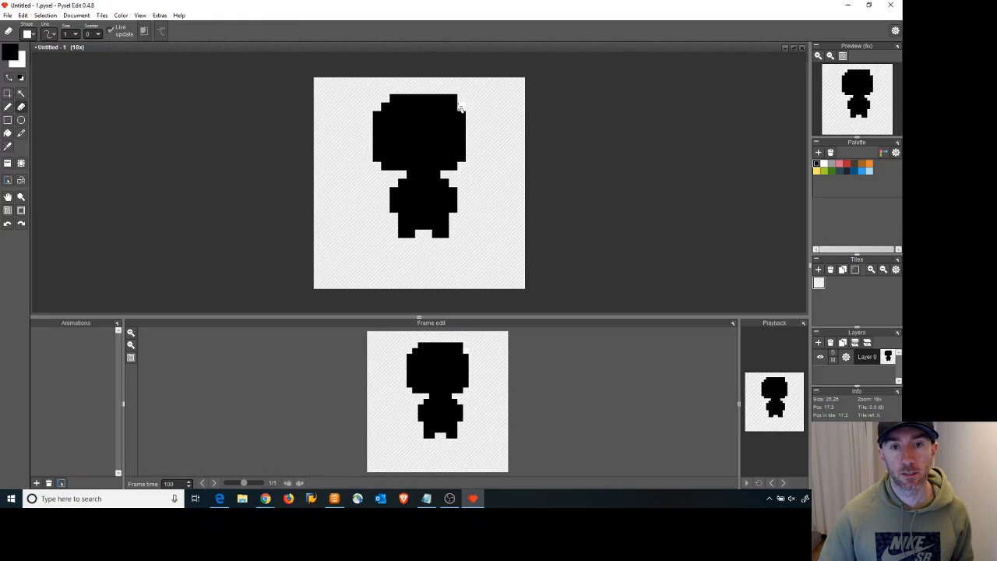
left_click(453, 98)
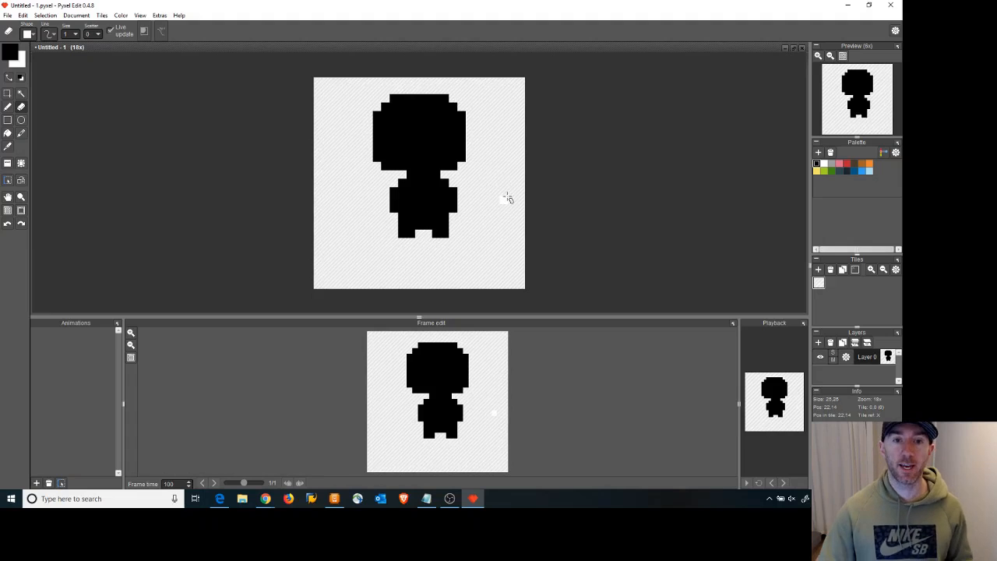
left_click(436, 201)
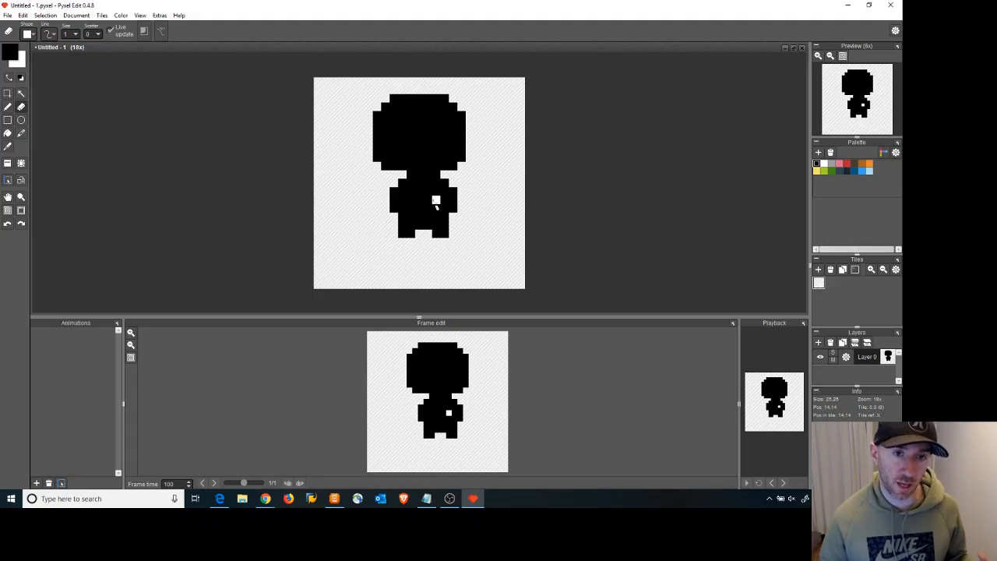
Undo the last stray erased pixel and move the whole silhouette three pixels down on the canvas
key("ctrl+z")
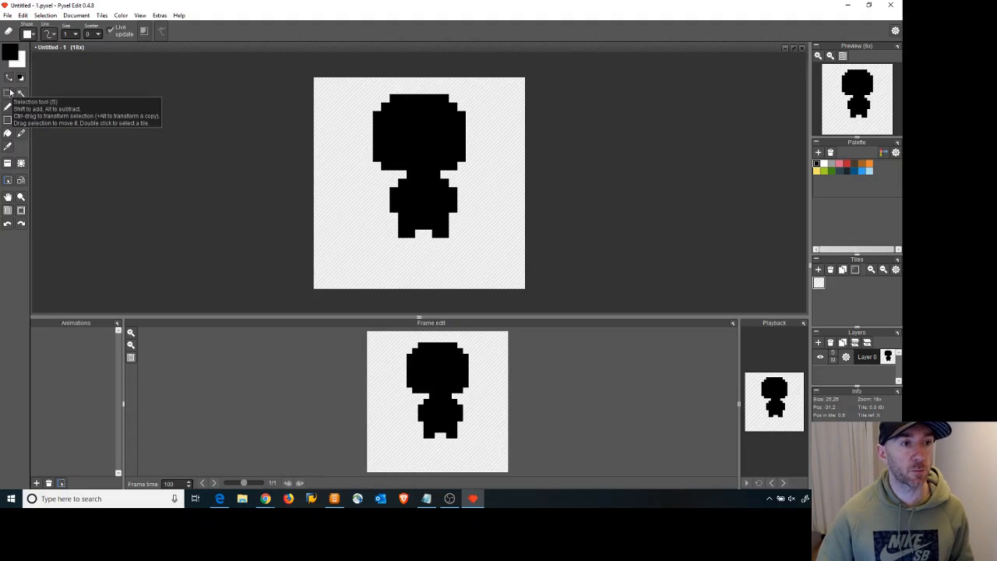
left_click(8, 93)
left_click_drag(356, 86, 490, 250)
left_click_drag(442, 179, 443, 200)
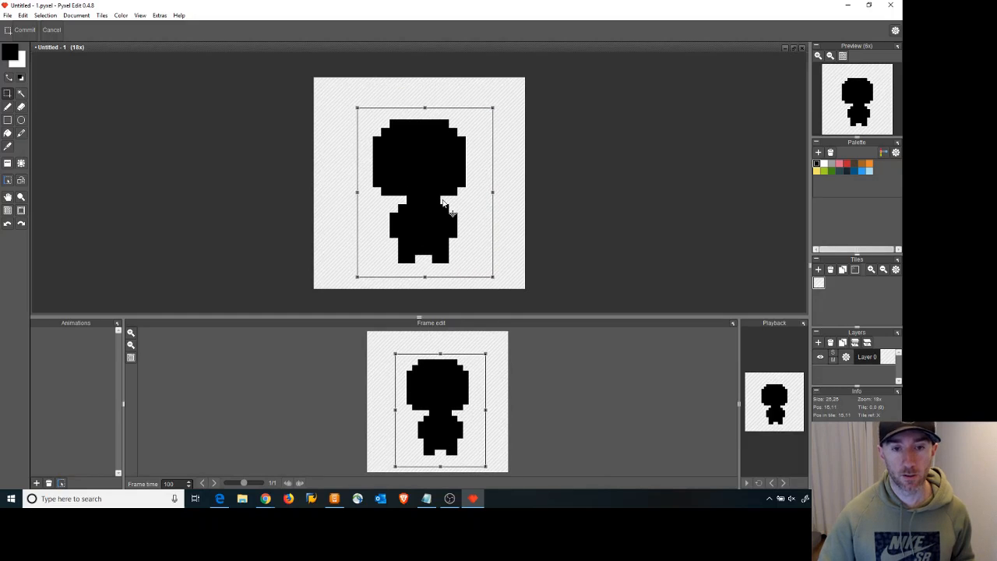
key("Return")
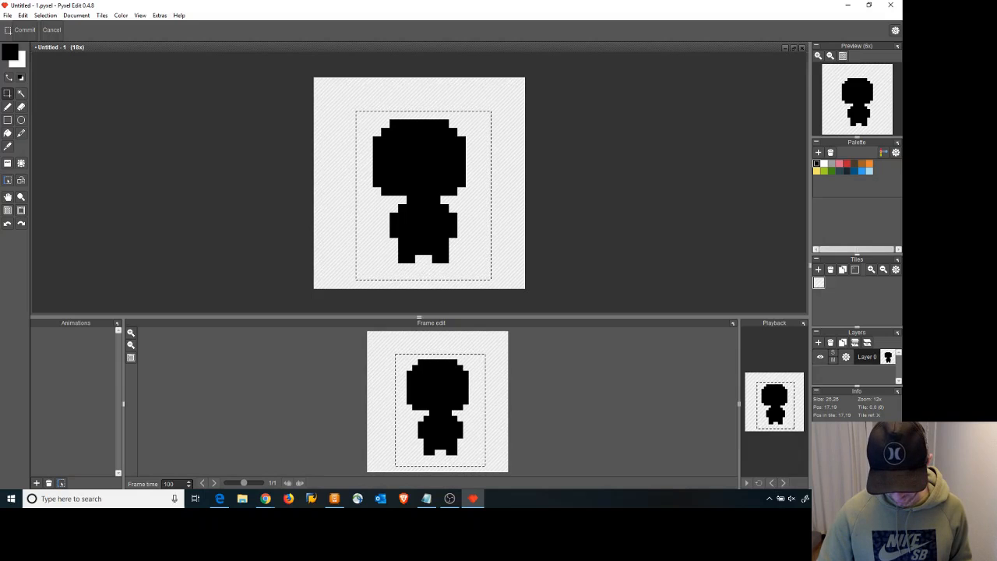
Set the foreground color to green 617c17 and fill the entire black silhouette with it
key("alt+Tab")
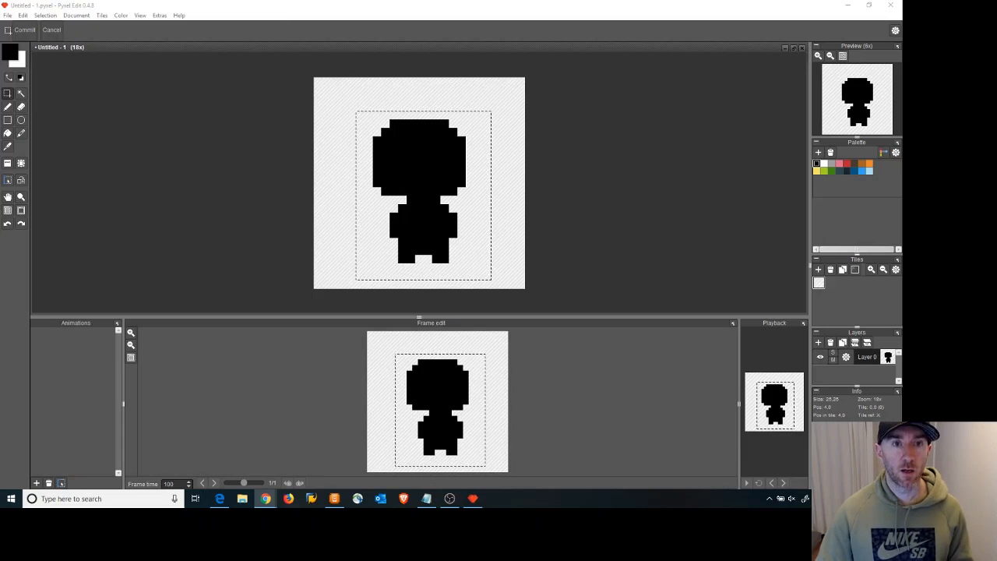
left_click(10, 54)
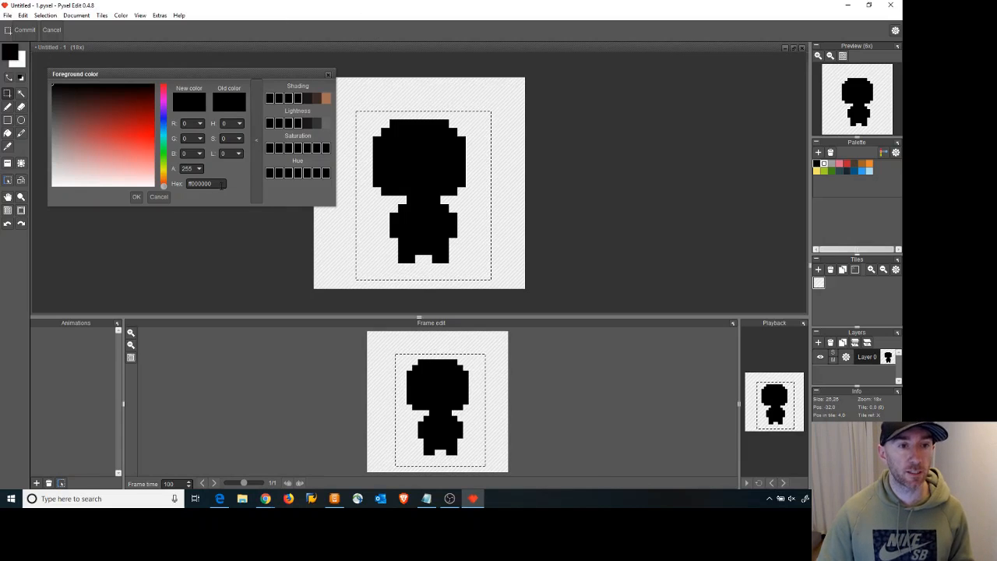
left_click_drag(220, 182, 156, 183)
type("617c17")
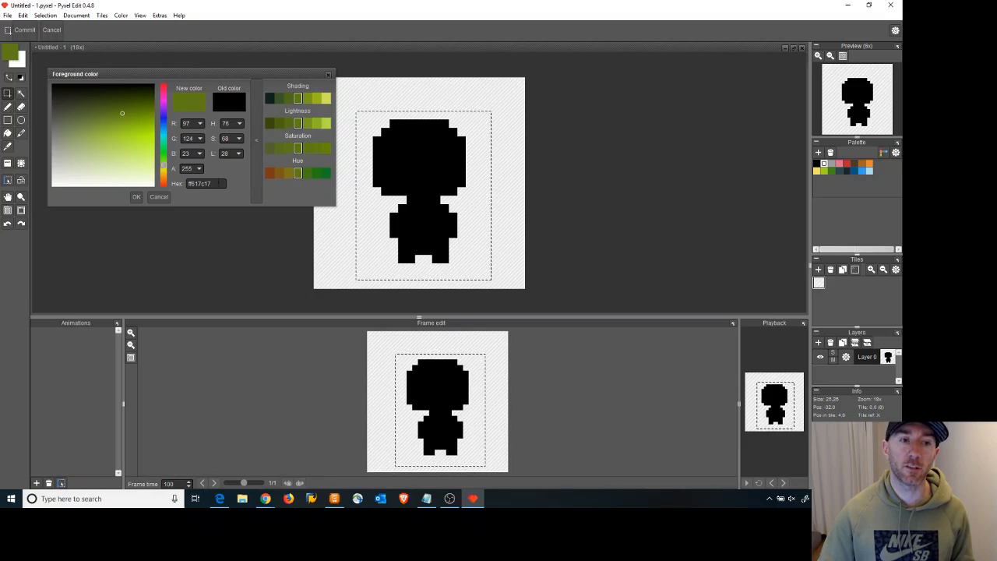
left_click(138, 197)
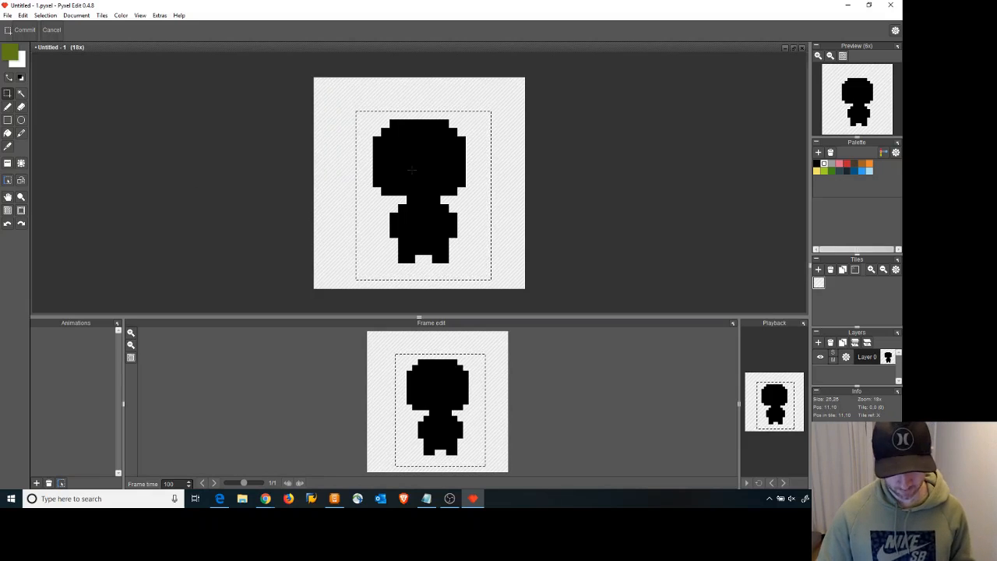
left_click(8, 133)
left_click(425, 156)
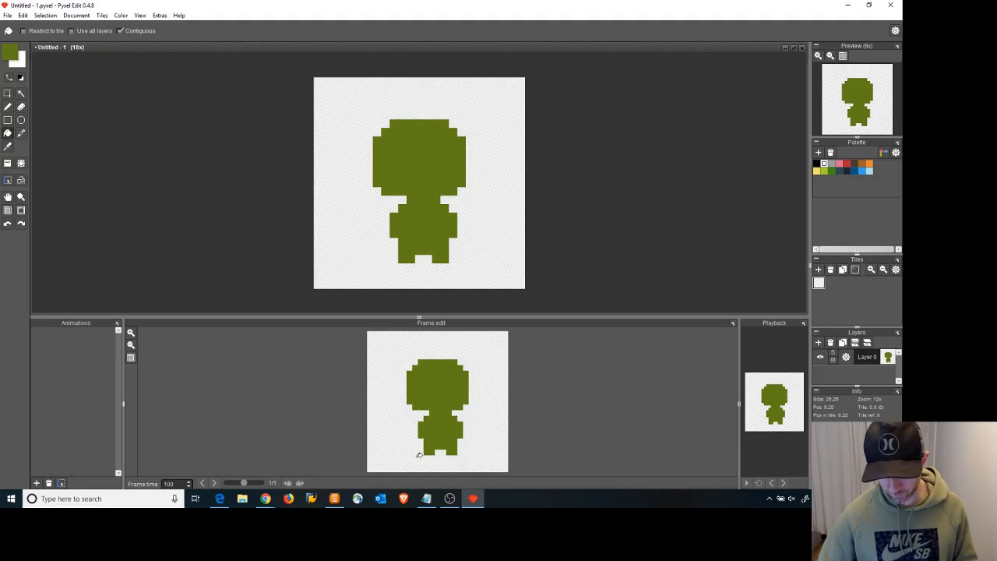
Bring the browser article on the goblin sorcerer into view to check the card reference, and move it away again
left_click_drag(356, 506, 492, 30)
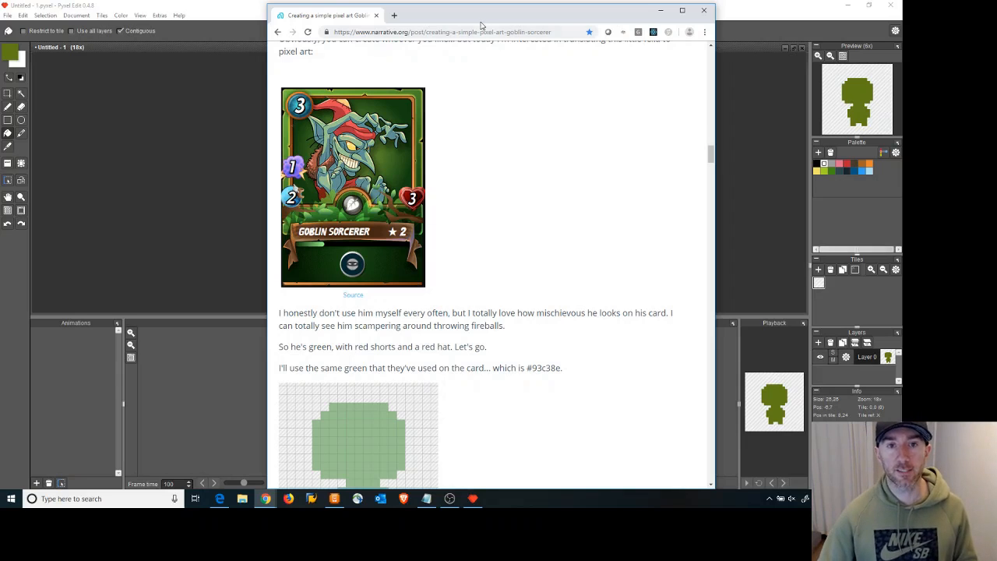
left_click_drag(479, 14, 508, 504)
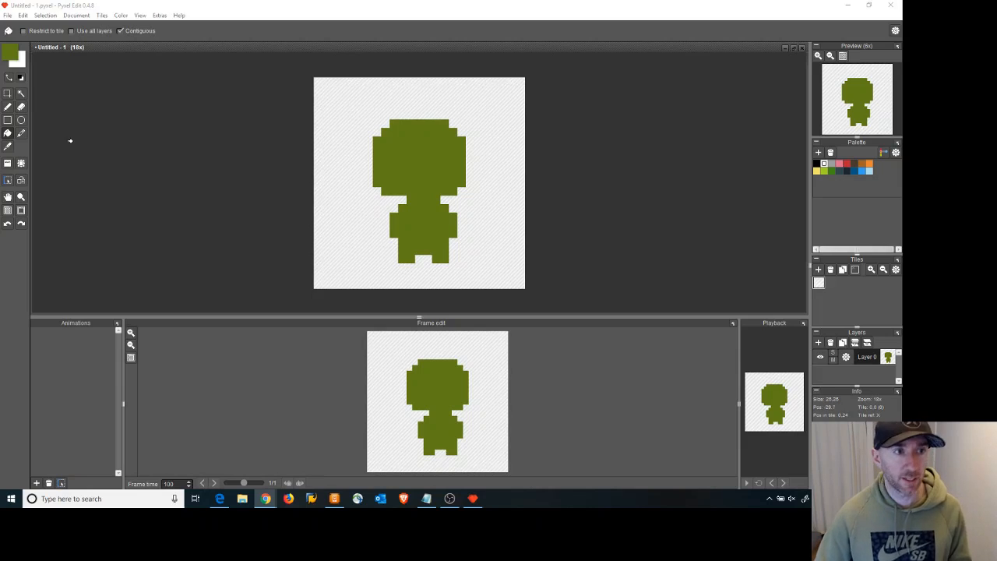
Paint red shorts in color b92222, six pixels wide and two pixels high, just above the goblin's feet
left_click(9, 55)
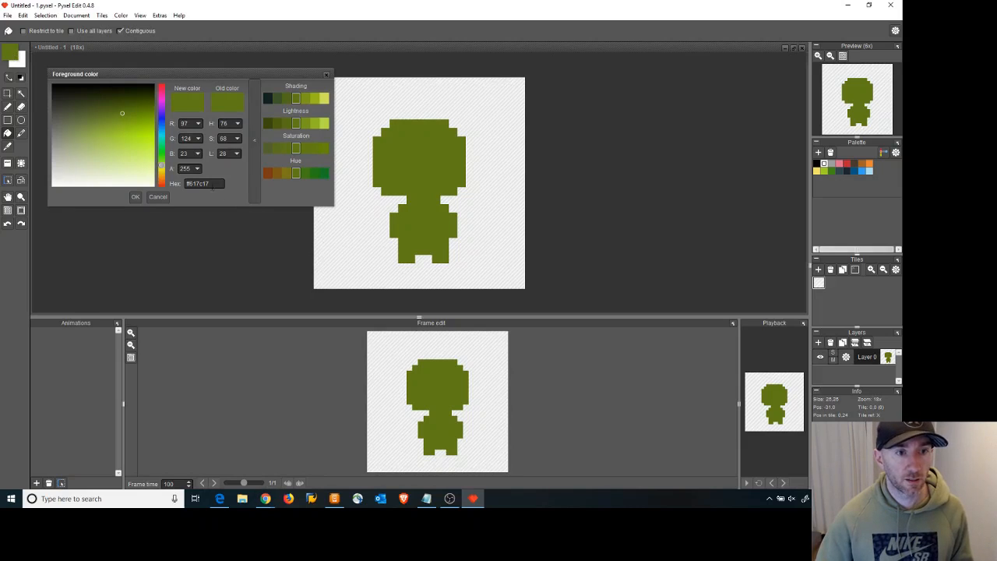
left_click_drag(212, 184, 152, 173)
type("ffb92222")
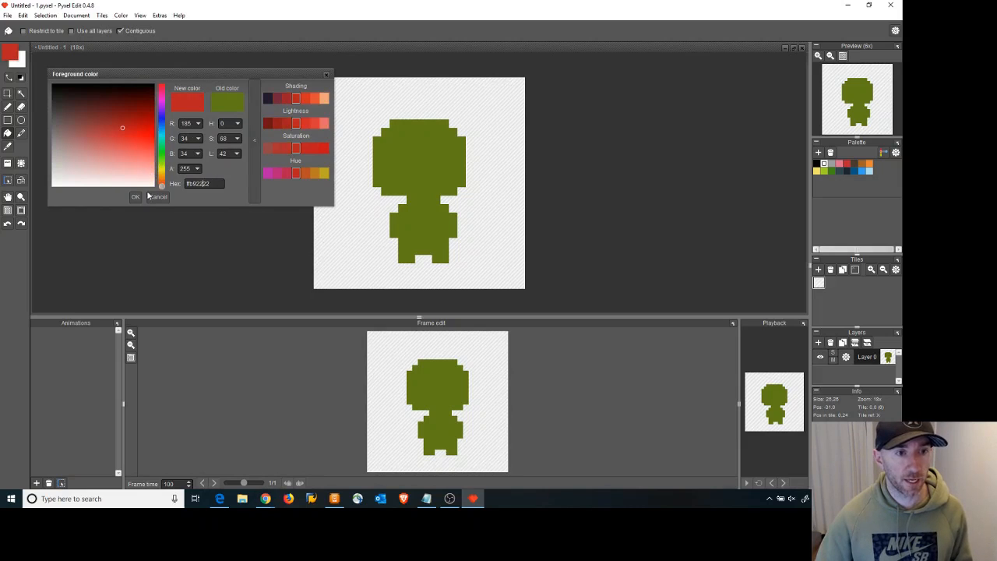
left_click(136, 198)
left_click(7, 106)
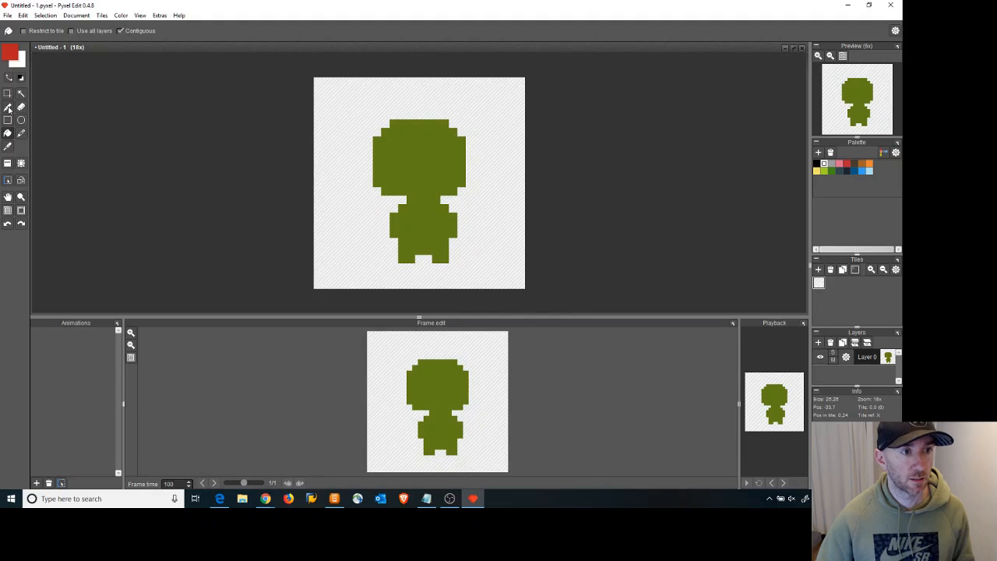
left_click(436, 267)
key("ctrl+z")
mouse_move(400, 242)
left_mouse_down()
mouse_move(447, 242)
mouse_move(401, 251)
left_mouse_up()
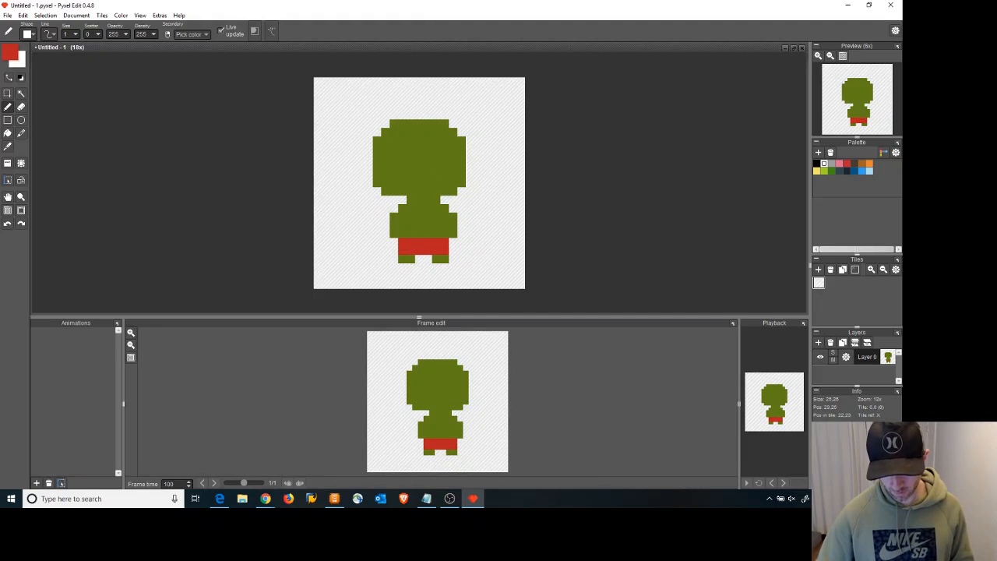
Try to set the foreground color to dark red 941b1b
key("alt+Tab")
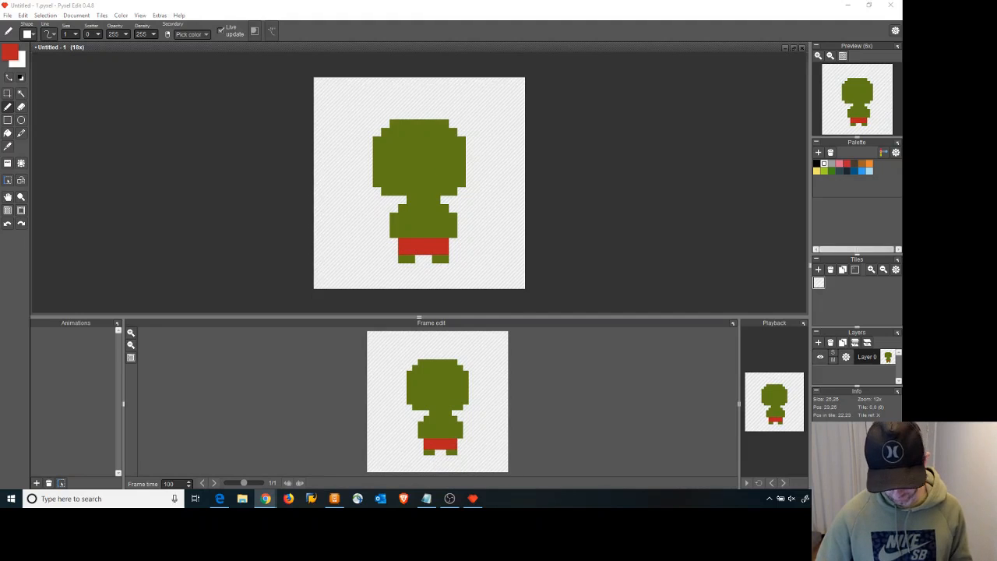
left_click(9, 59)
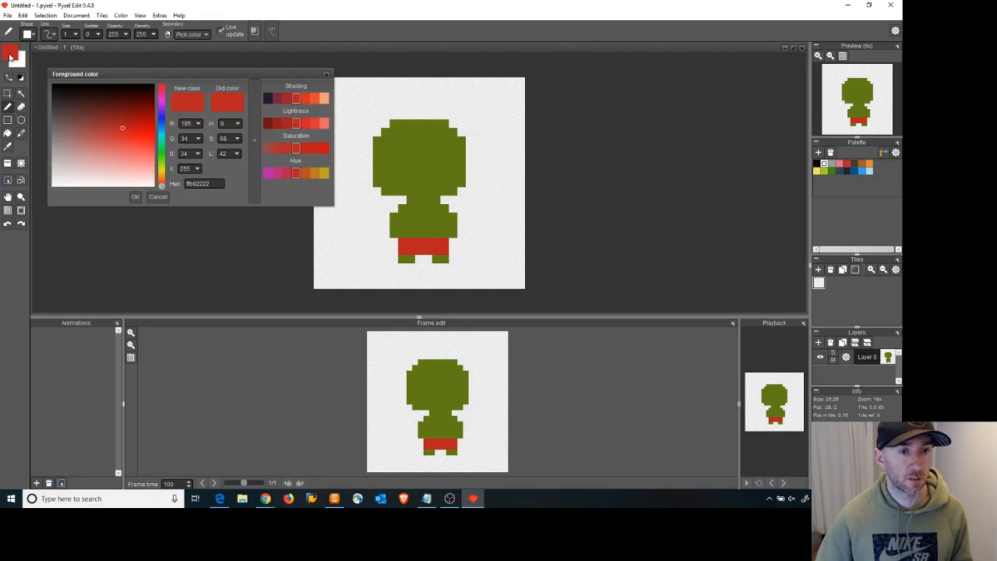
double_click(207, 185)
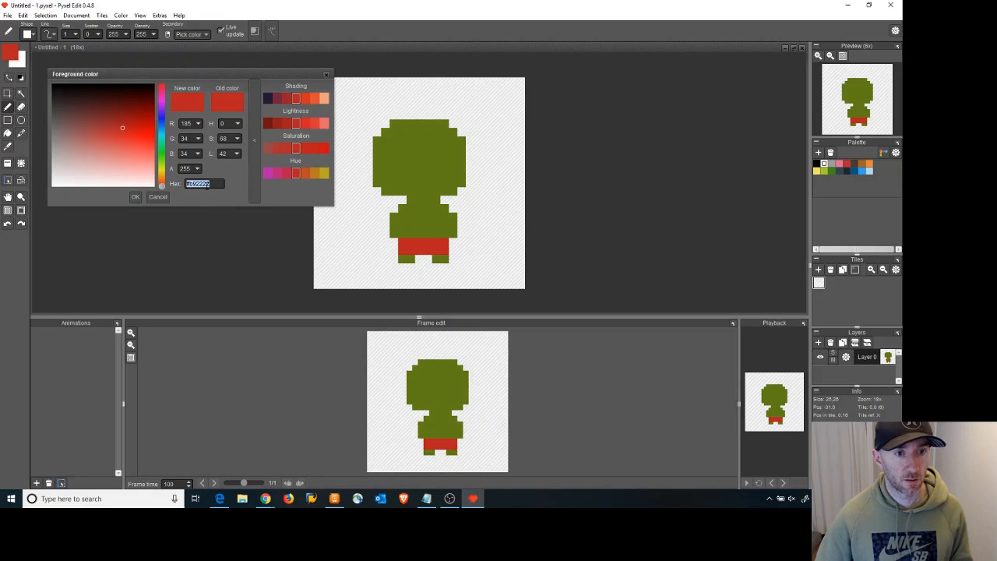
type("941b1b")
left_click(135, 197)
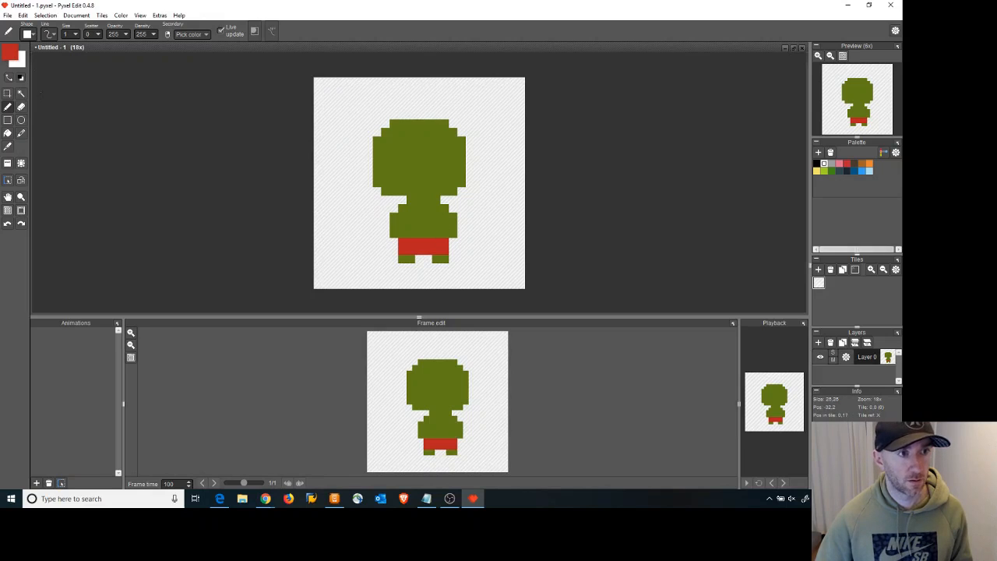
left_click(10, 52)
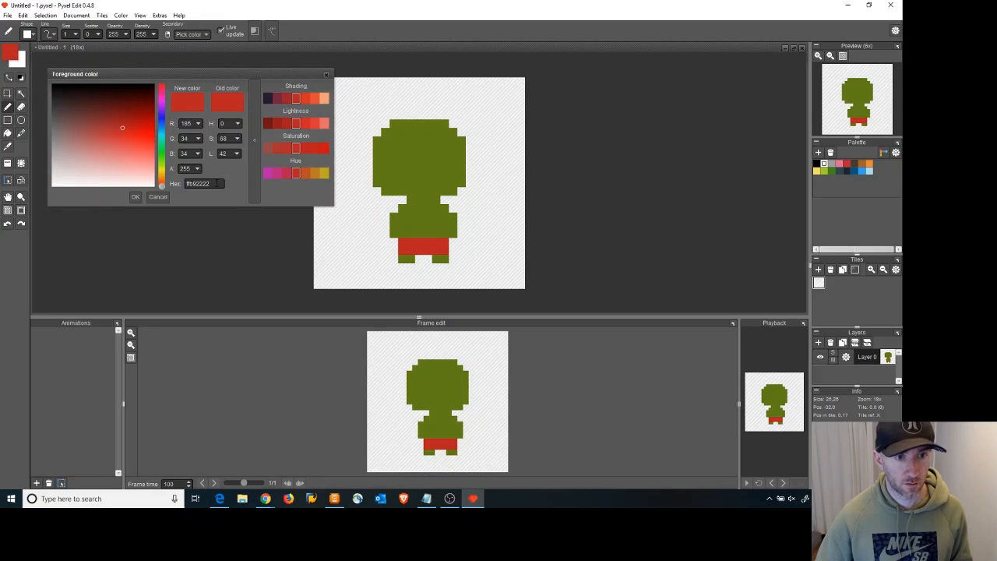
left_click_drag(217, 183, 146, 185)
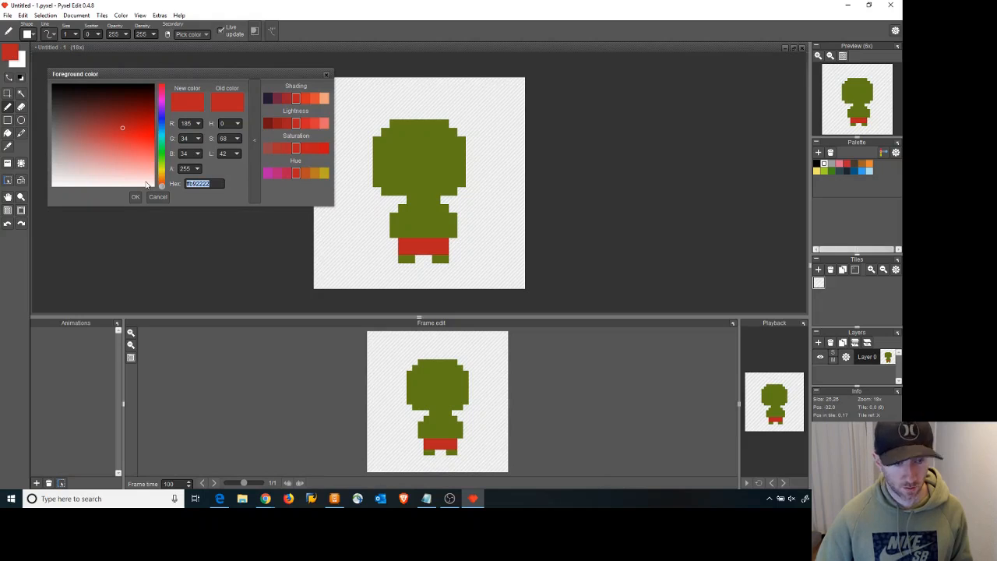
type("941b1b f")
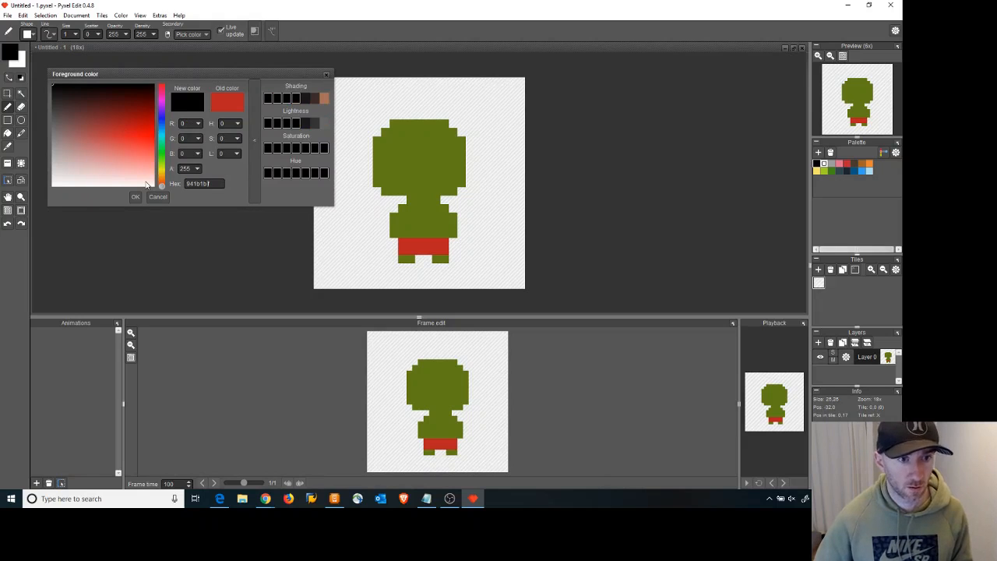
key("Return")
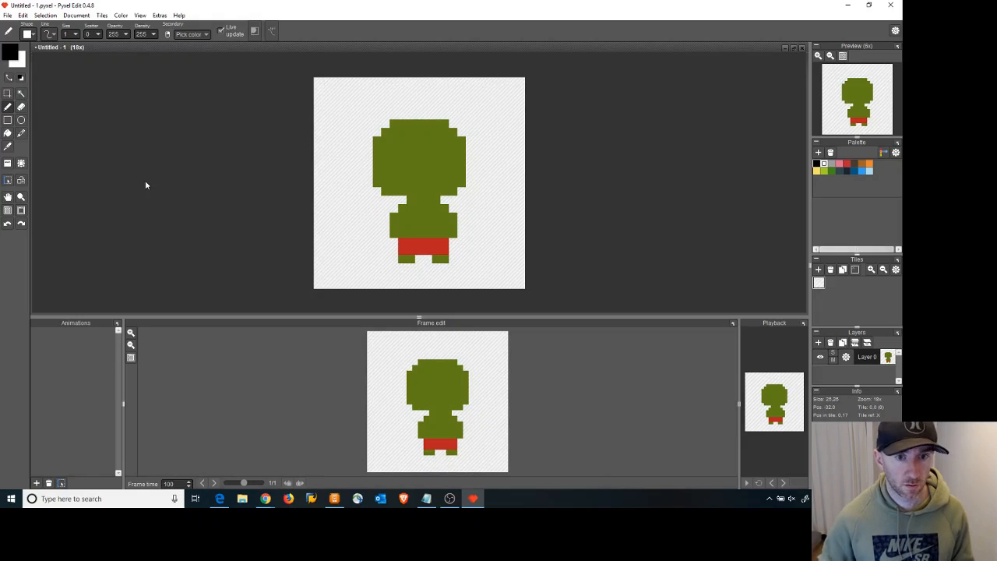
Shade the two outer pixels at each end of the shorts' upper row with dark red 941b1b
left_click(10, 53)
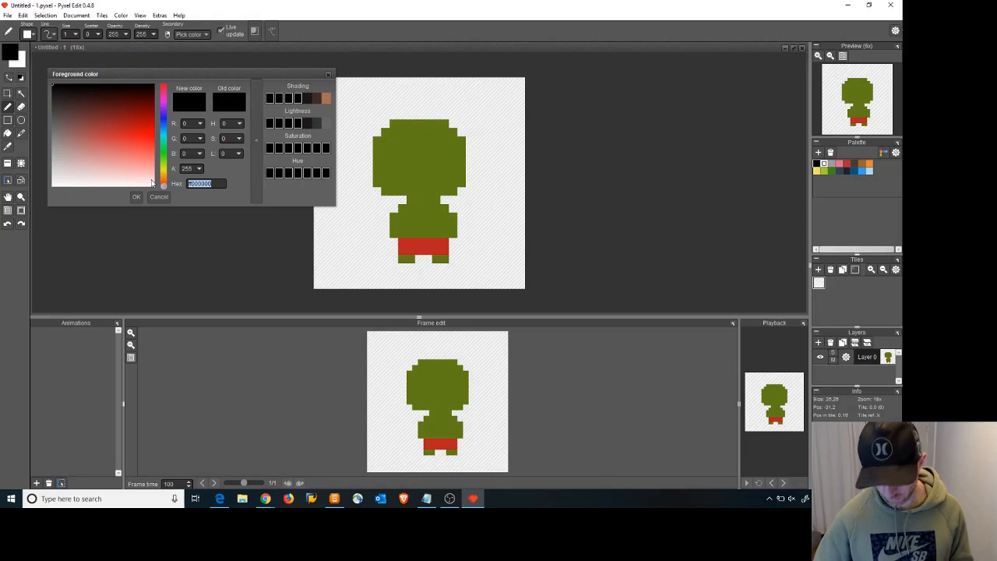
type("941b1b")
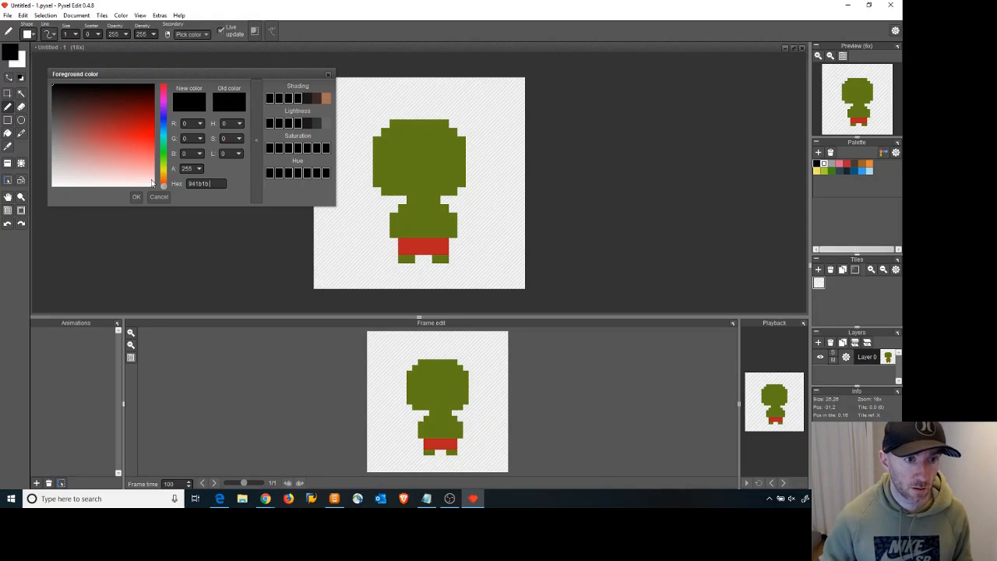
key("Return")
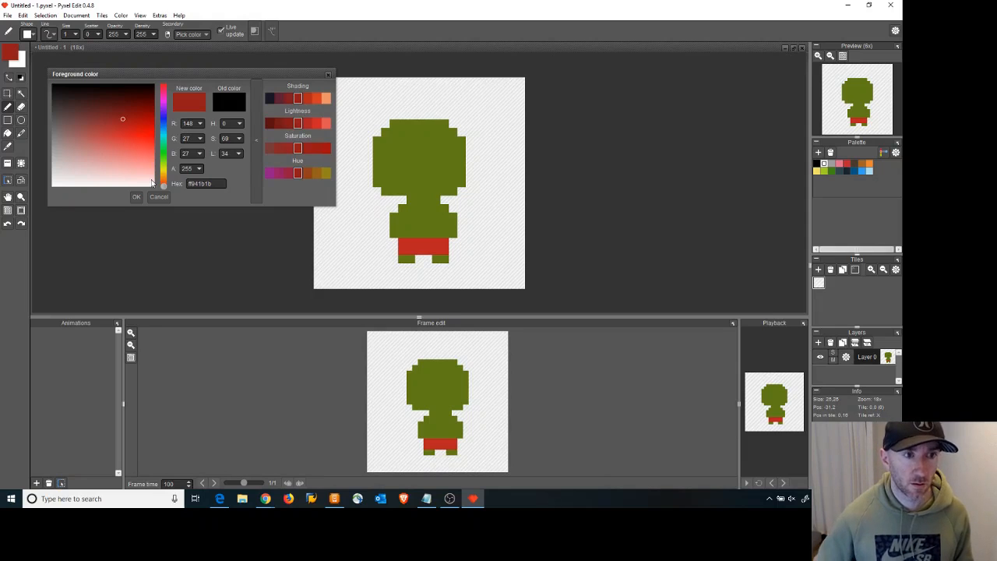
left_click(136, 196)
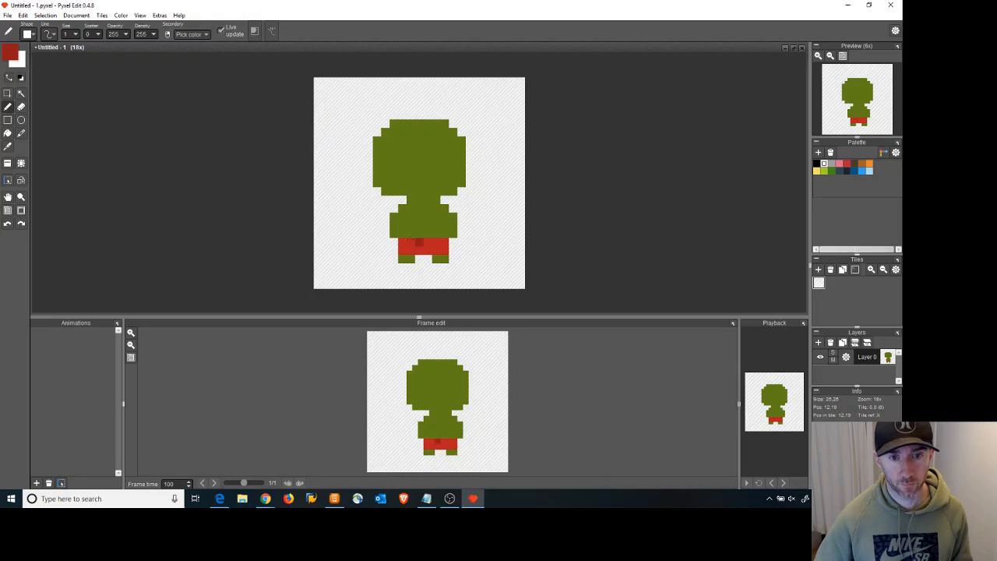
left_click(407, 242)
left_click(436, 242)
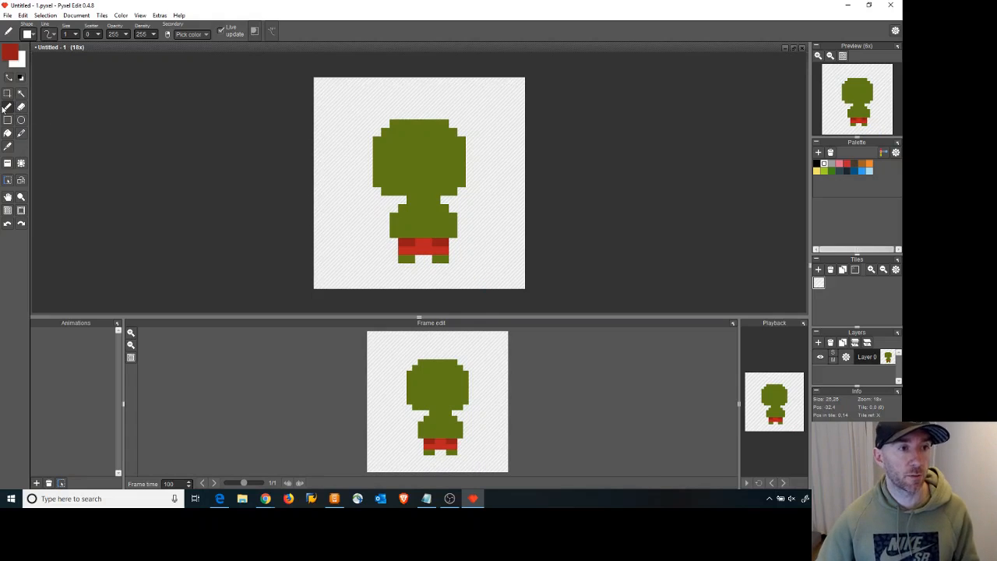
Add a one-pixel belt buckle in gray 8f9295 at the middle of the shorts' upper row
key("alt+Tab")
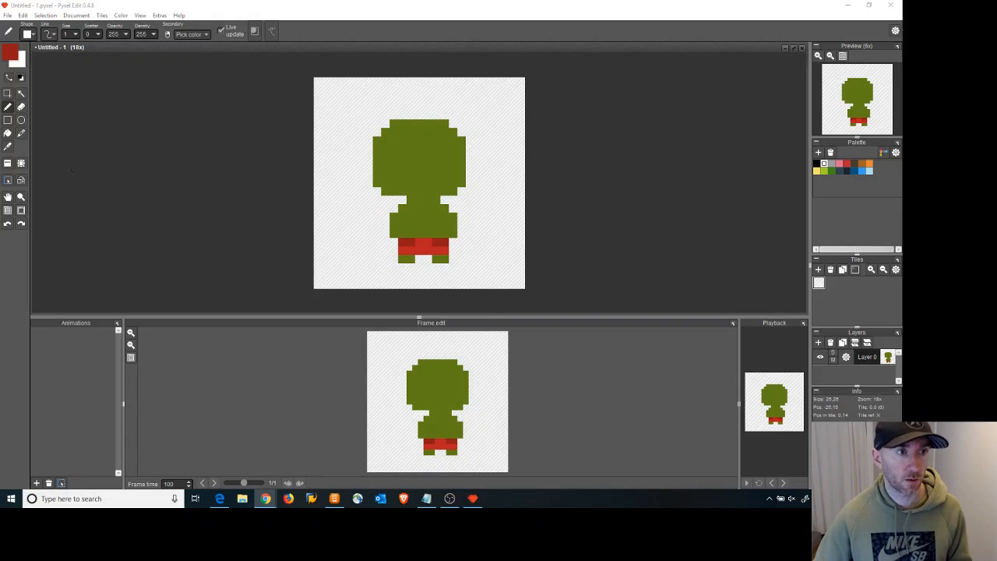
left_click(9, 53)
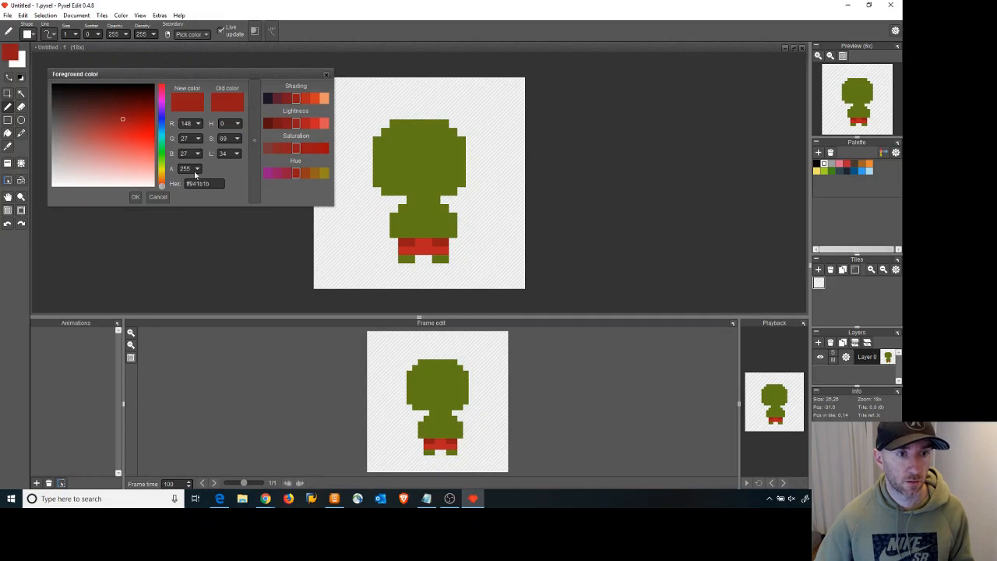
left_click_drag(212, 184, 166, 183)
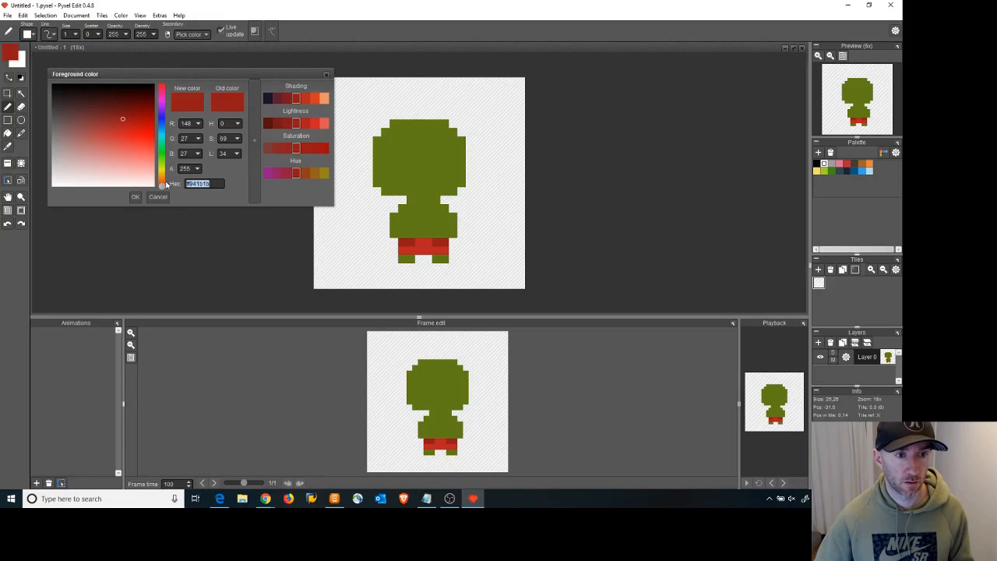
type("8f9295")
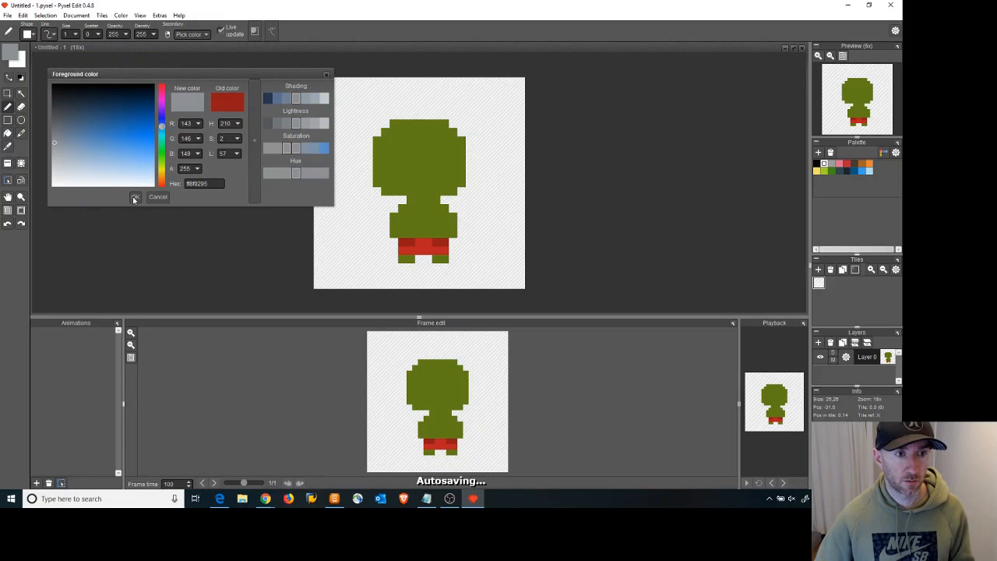
left_click(134, 197)
left_click(419, 242)
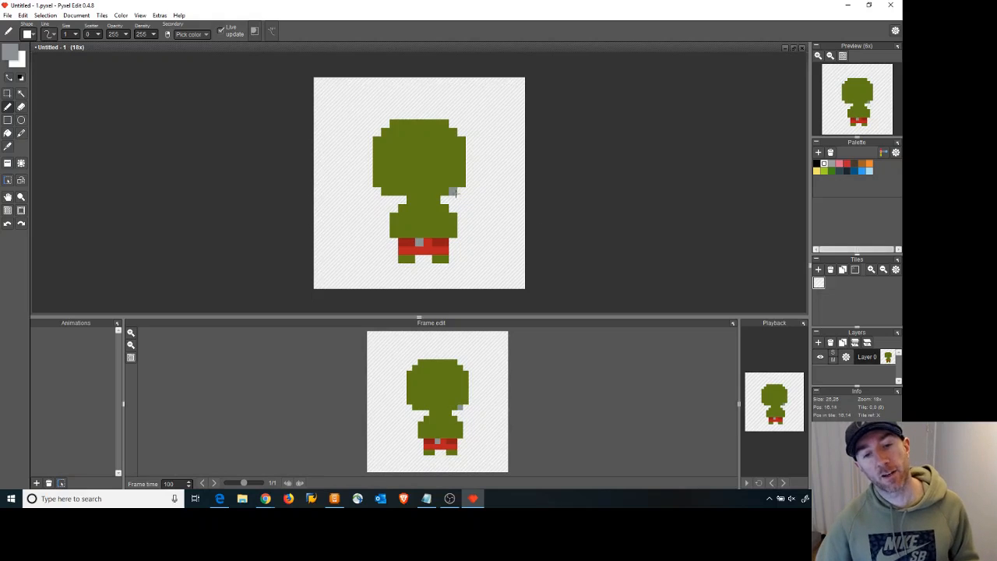
left_click(410, 217)
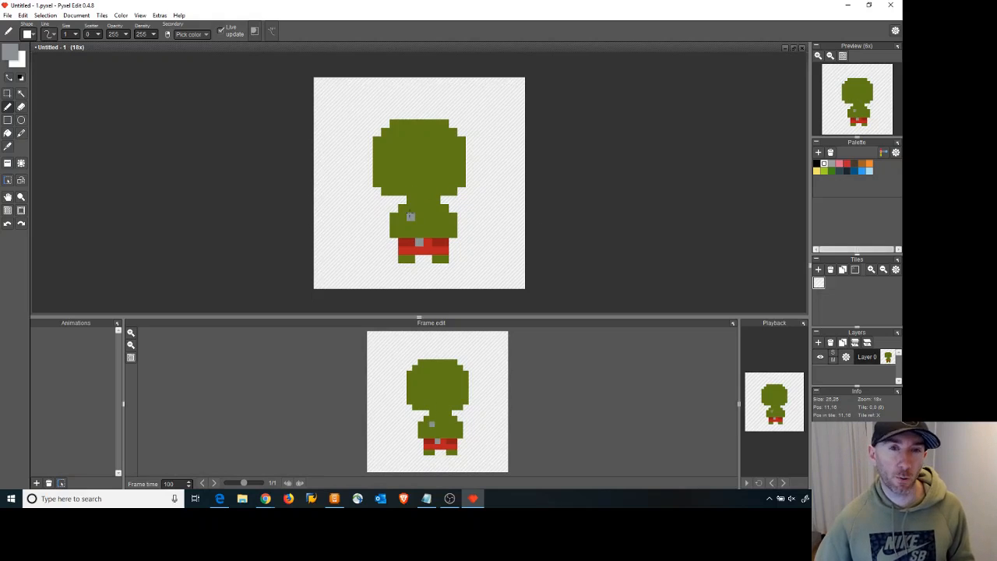
key("ctrl+z")
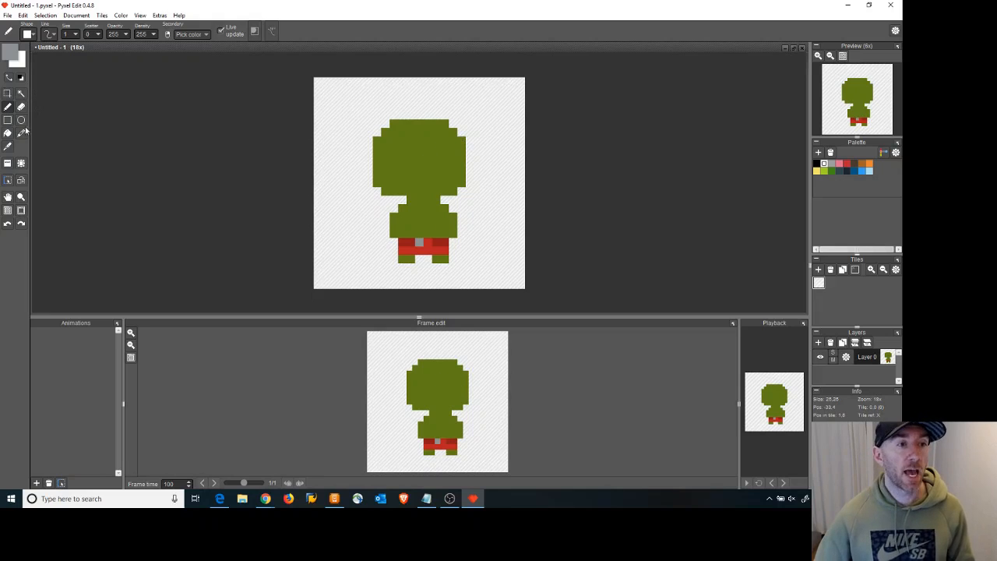
Sample the goblin's skin green and set the foreground color to the darker shade 4d6312
left_click(8, 147)
left_click(427, 163)
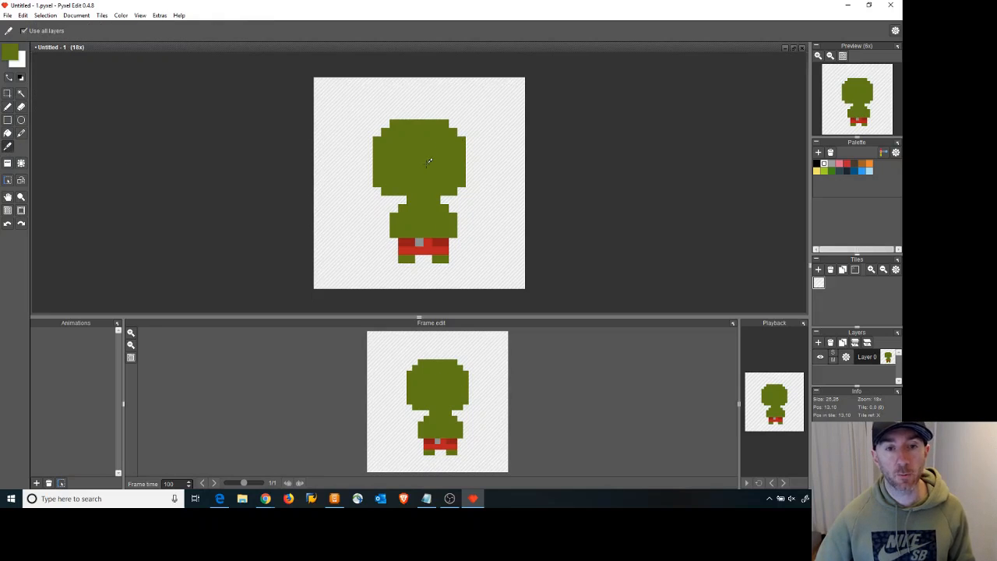
left_click(11, 53)
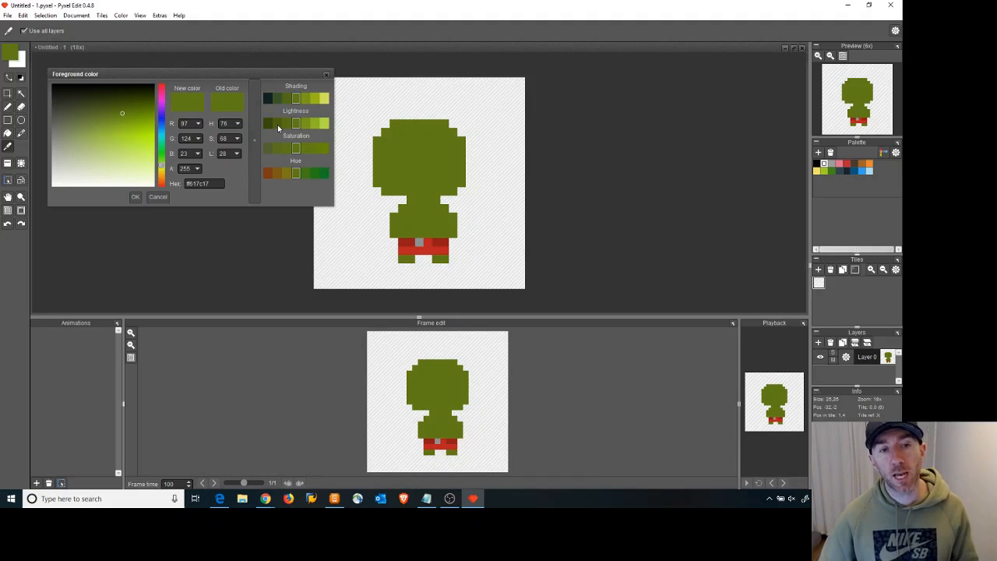
left_click(277, 125)
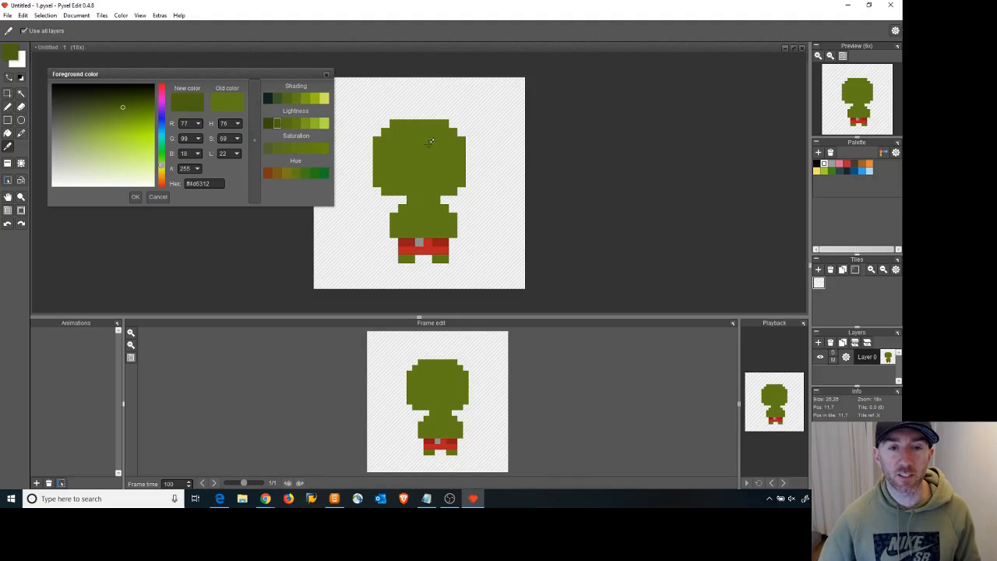
left_click(135, 196)
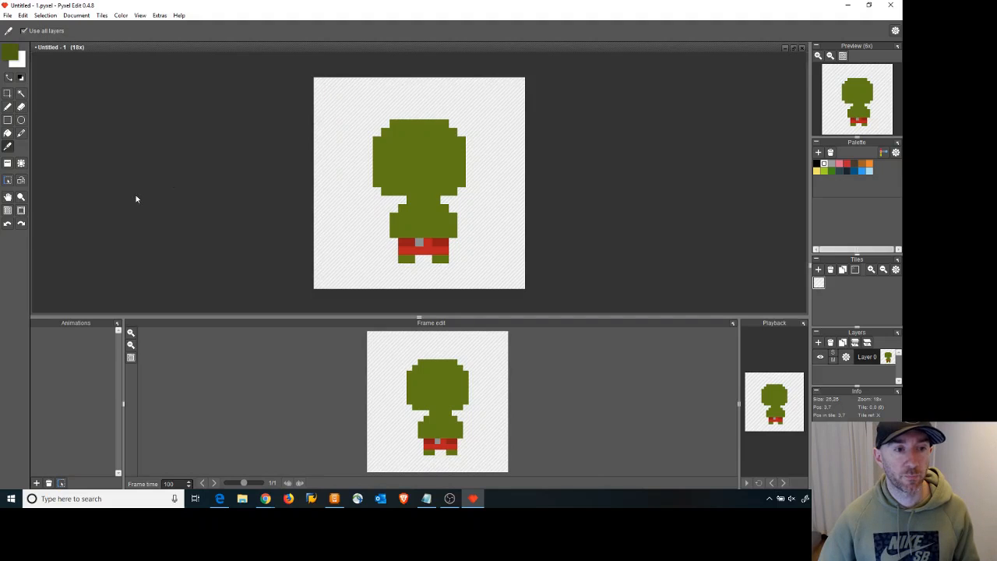
Shade five pixels up the head's right edge, plus stepped single pixels under the chin and down the neck and shoulder, with dark green
left_click(8, 106)
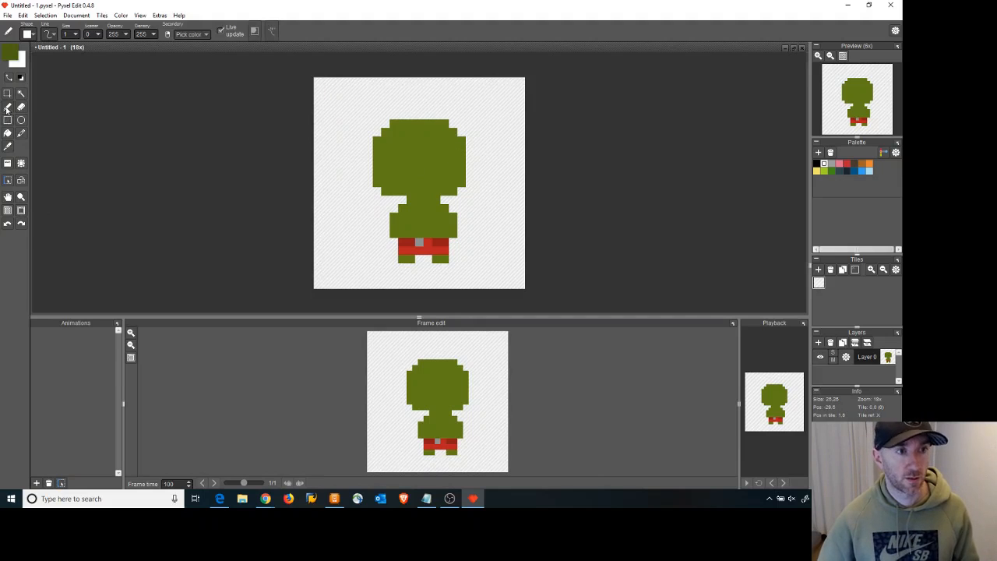
left_click(469, 174)
left_click(452, 191)
left_click(437, 199)
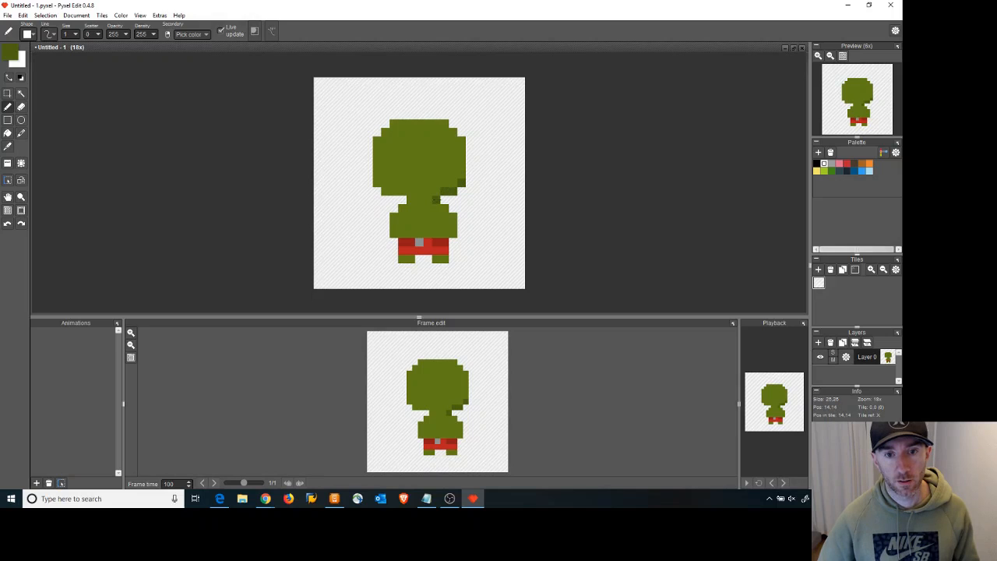
left_click(445, 208)
left_click(452, 217)
left_click(462, 174)
left_click(462, 166)
left_click(462, 157)
left_click(462, 149)
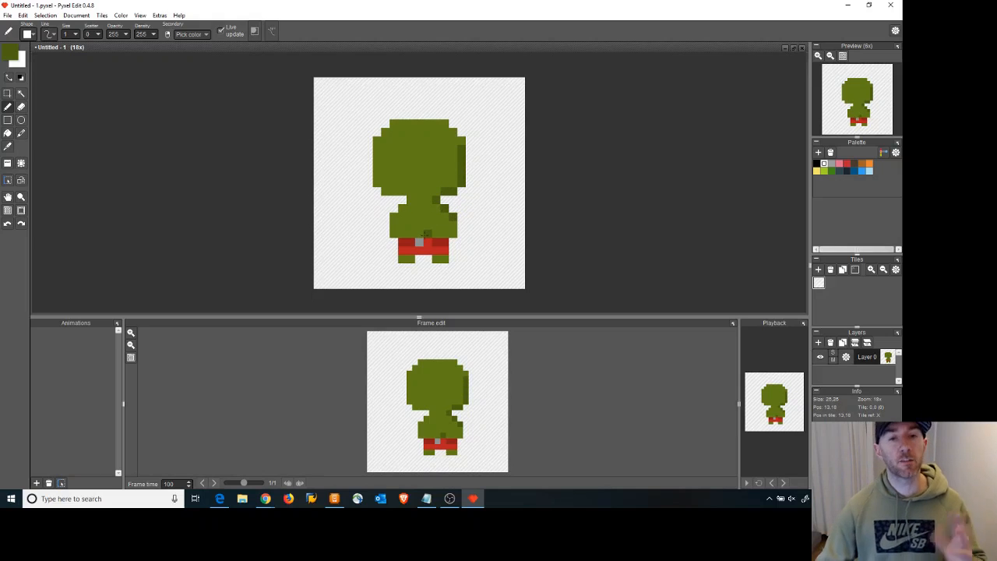
Add medium green 577015 shading just inside the dark pixels on the head's right side, neck and arm
left_click(394, 157)
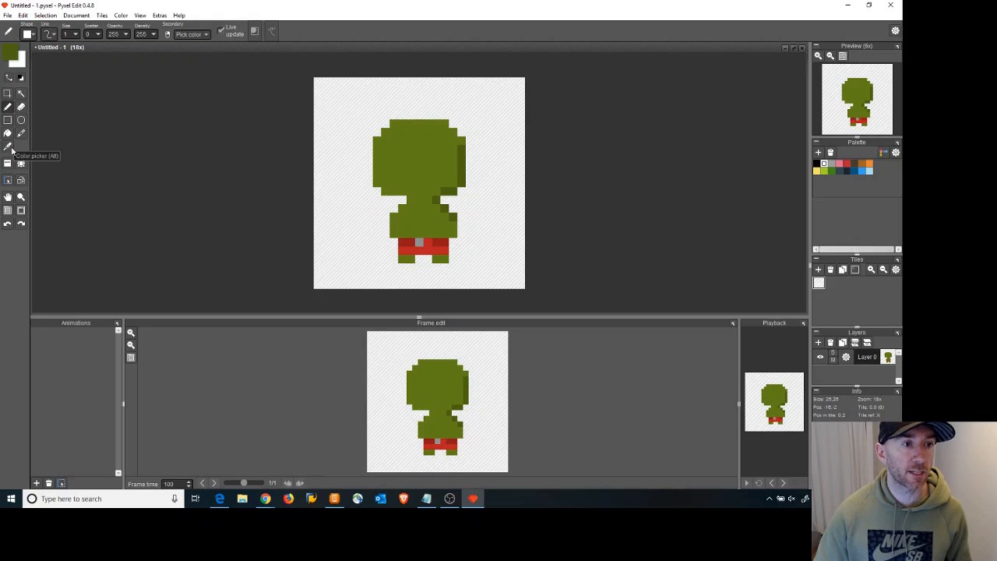
left_click(335, 115)
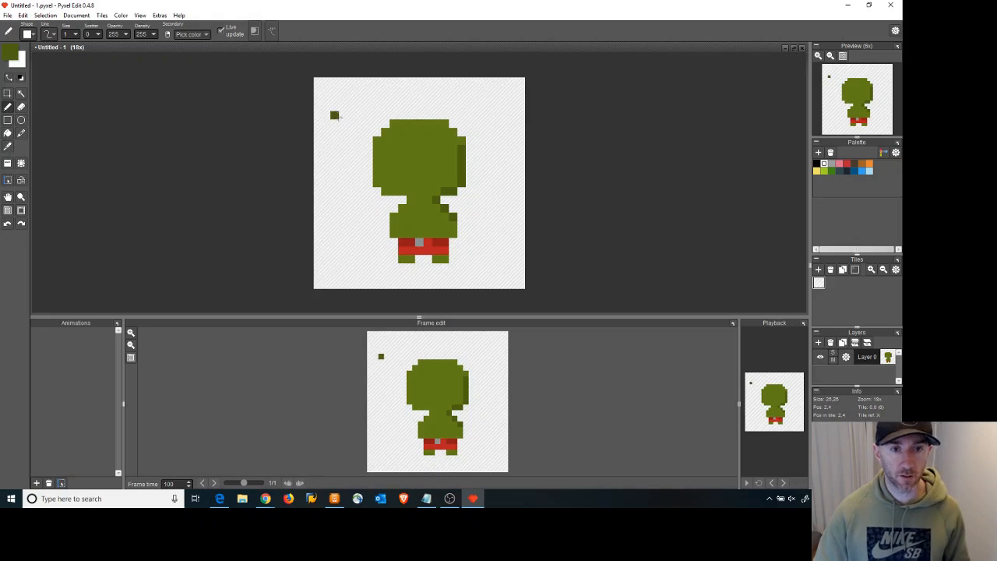
left_click(417, 165, "alt")
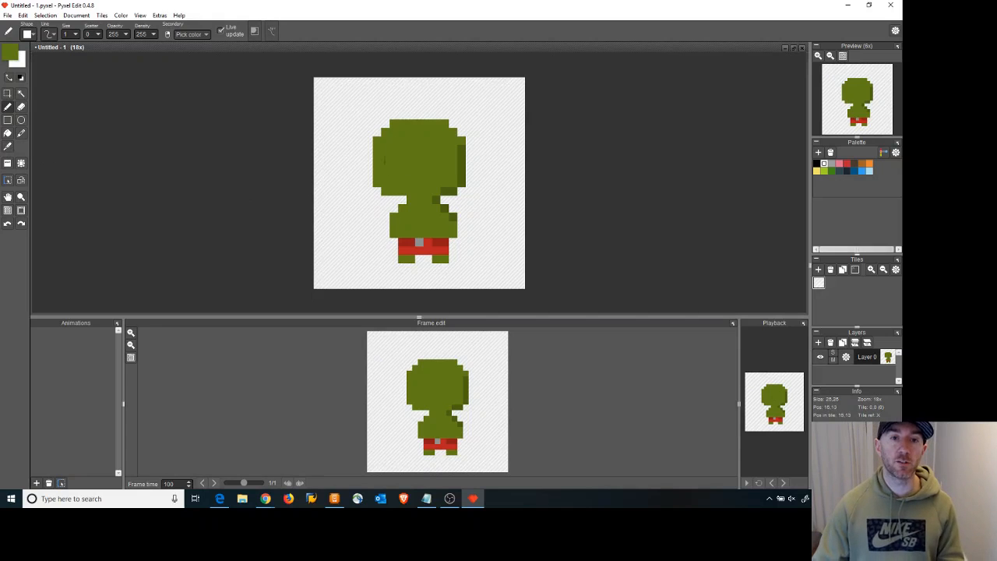
left_click(7, 51)
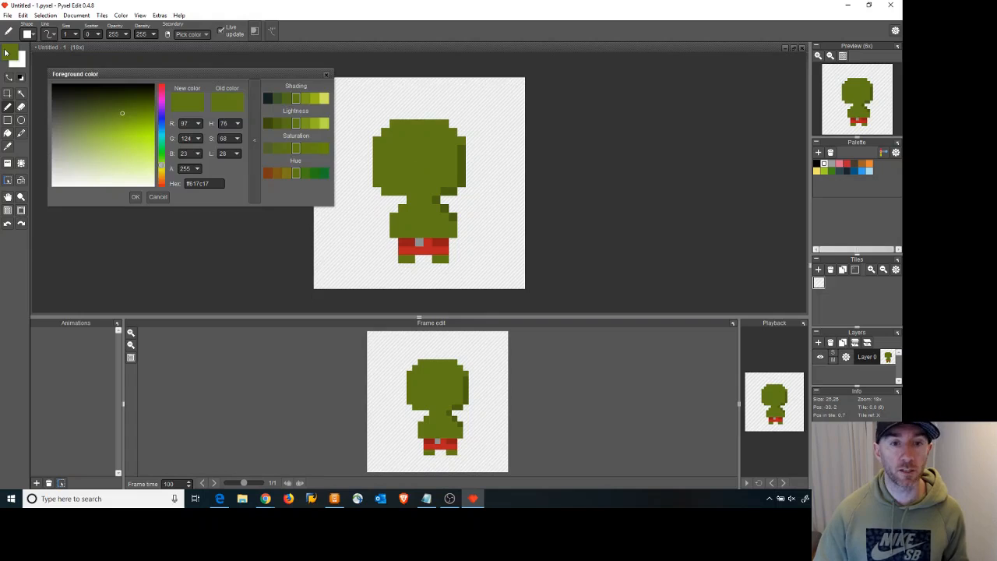
left_click(287, 124)
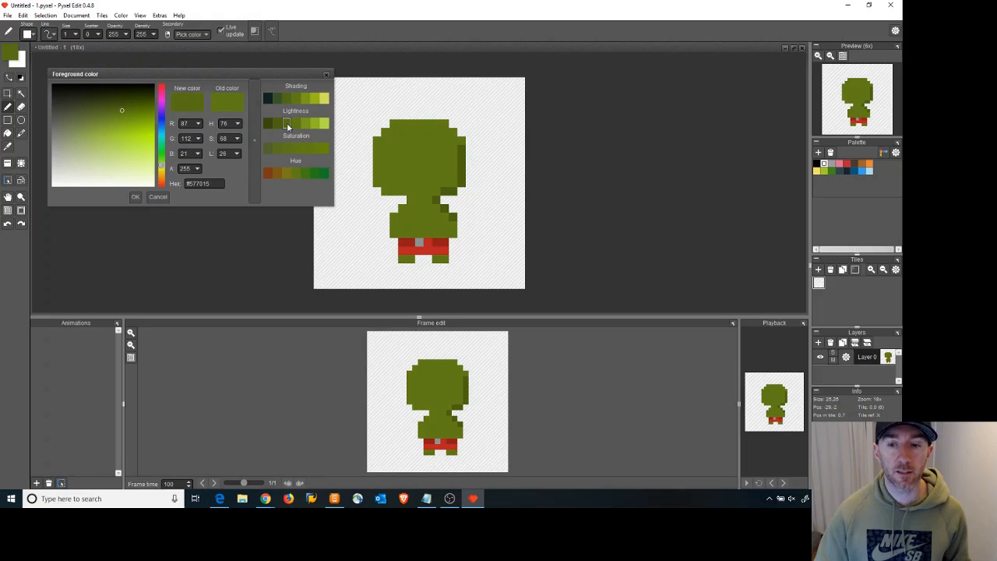
left_click(135, 198)
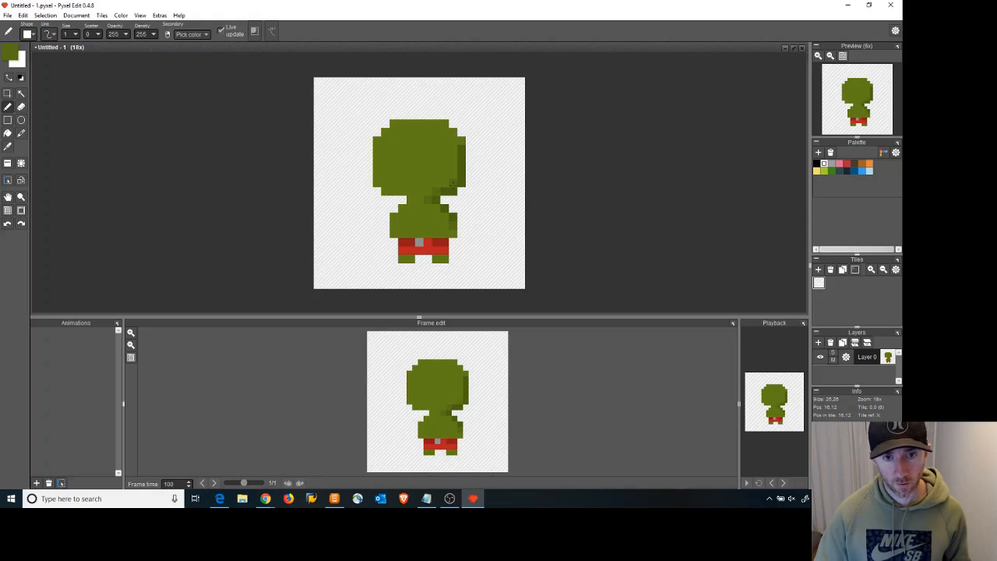
left_click_drag(450, 182, 453, 157)
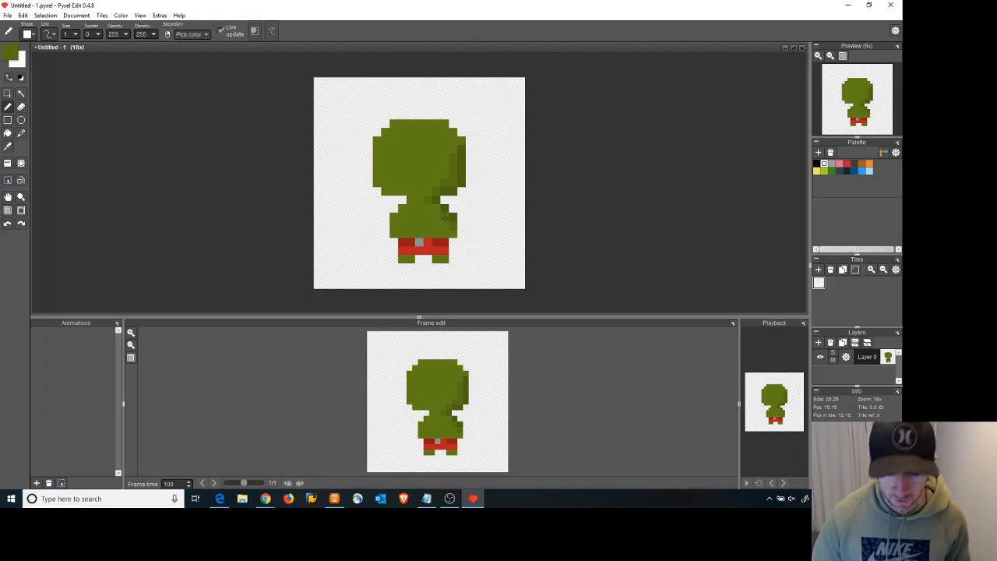
left_click(495, 233)
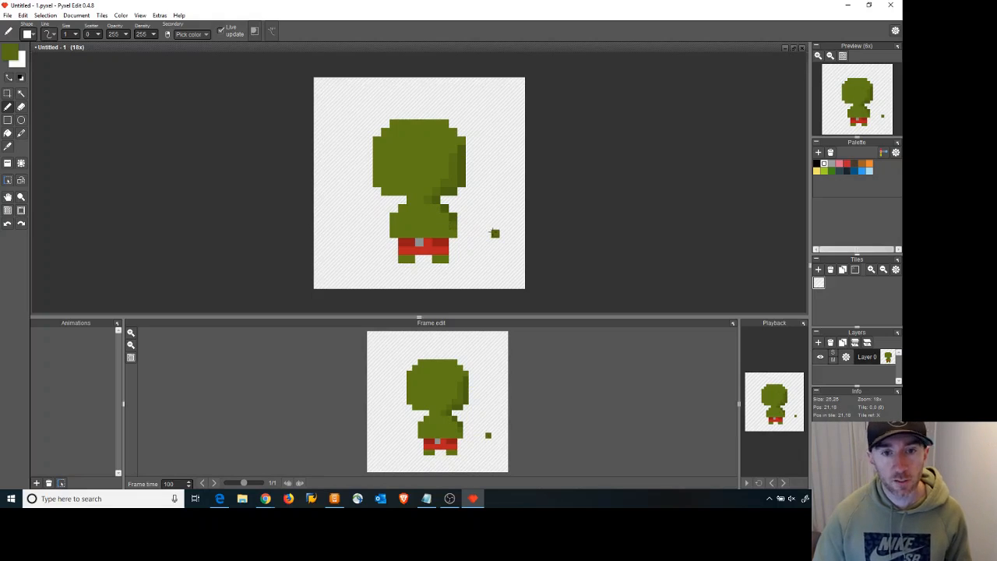
key("ctrl+z")
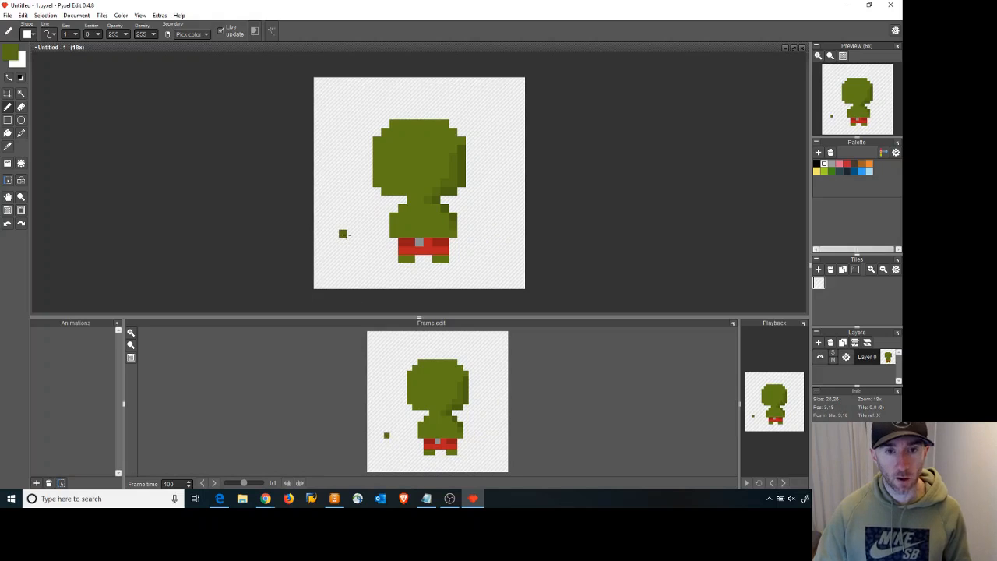
Sample the dark green from the head's shaded edge and draw a three-pixel-wide mouth on the lower face
left_click(8, 148)
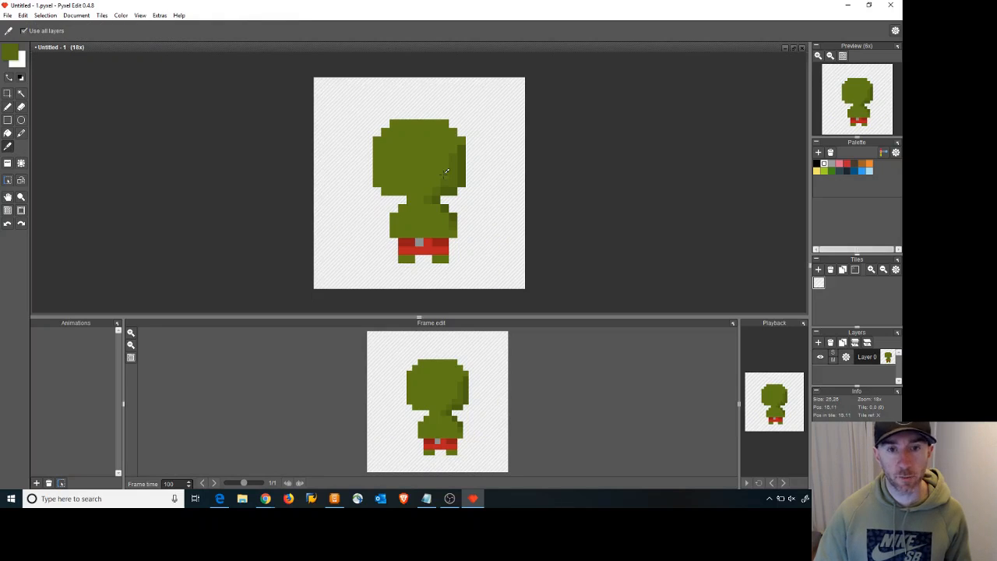
left_click(466, 169)
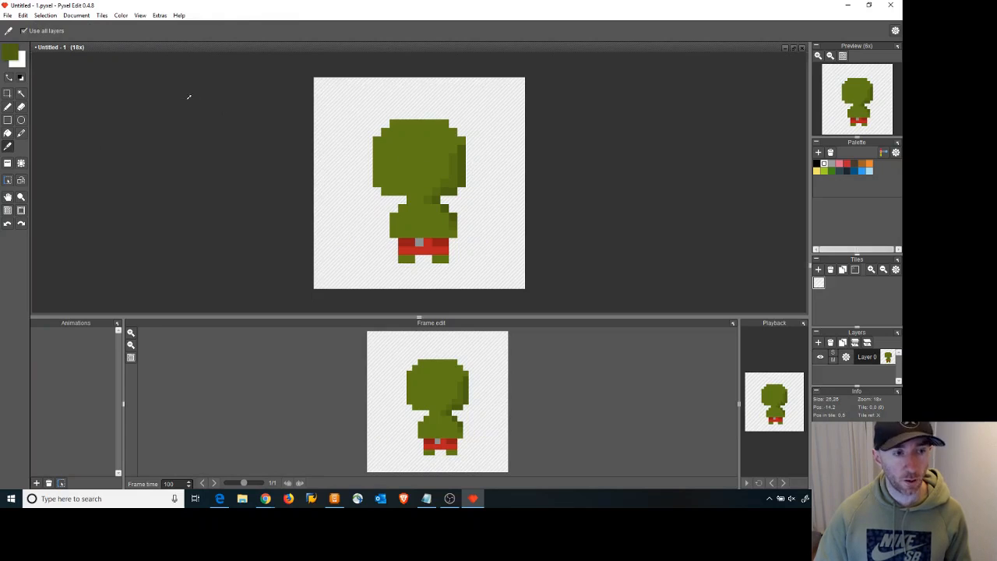
key("b")
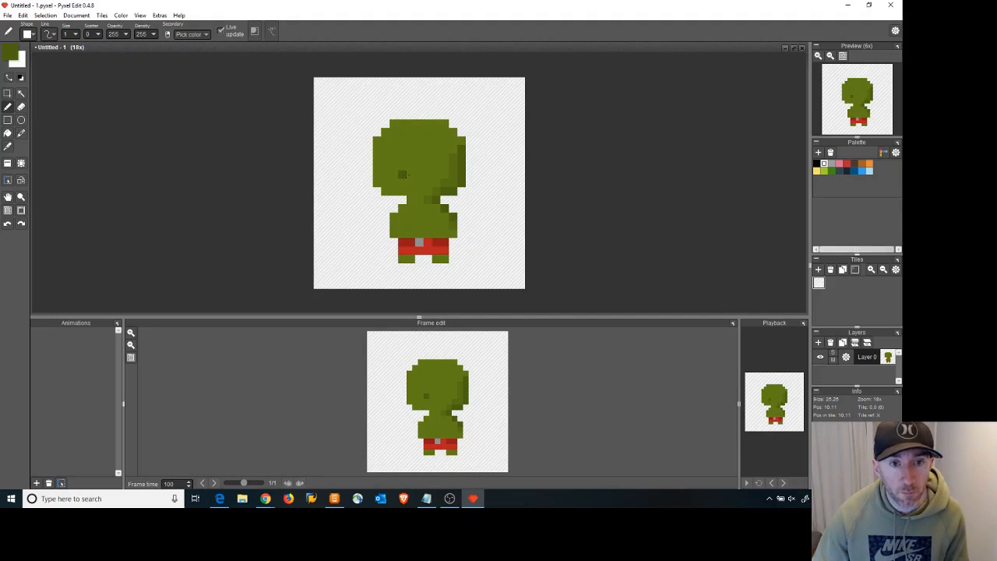
left_click_drag(403, 174, 419, 173)
left_click(385, 174)
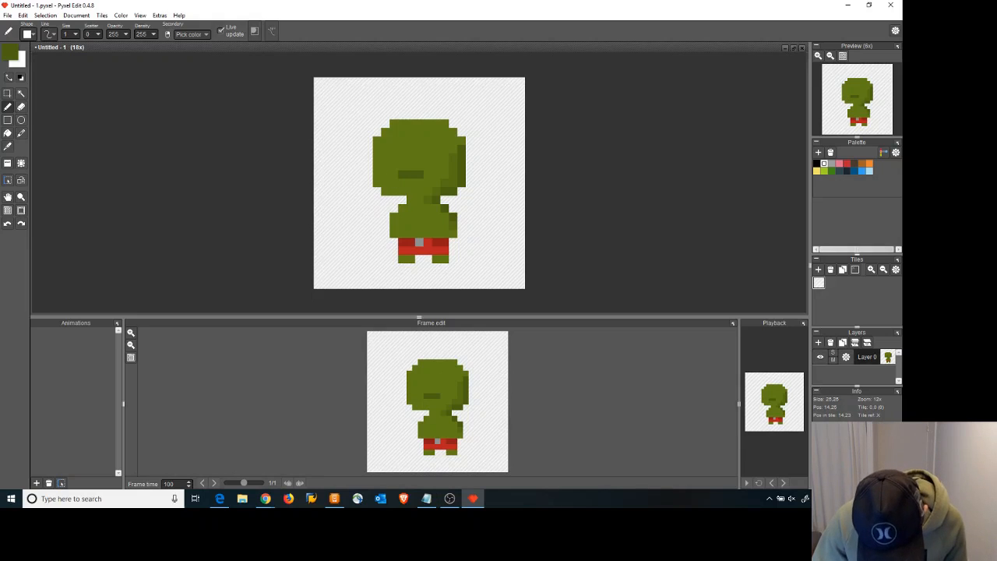
left_click(351, 148)
key("ctrl+z")
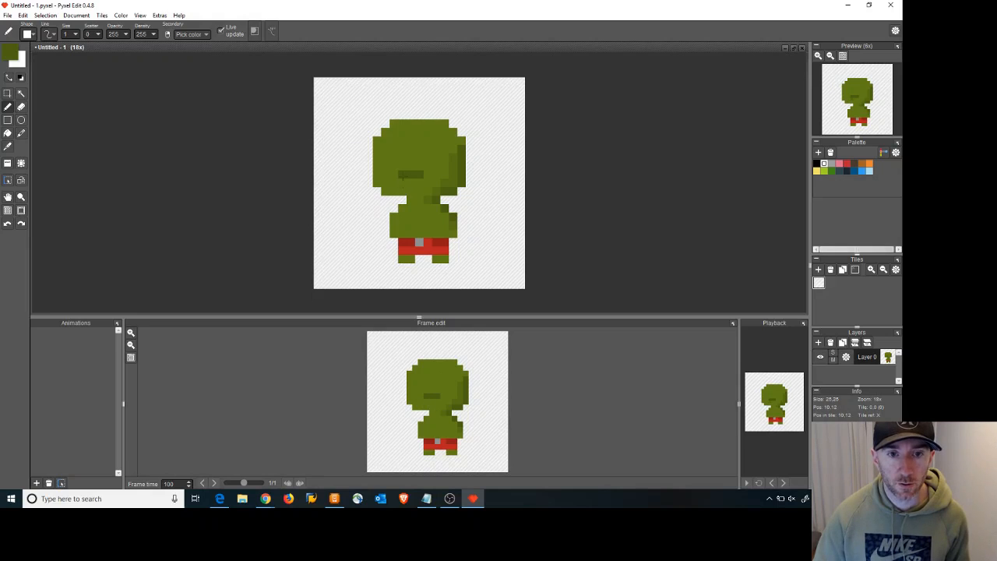
Add two one-pixel dark green eyes, one on each side of the face two rows above the mouth
left_click(393, 174)
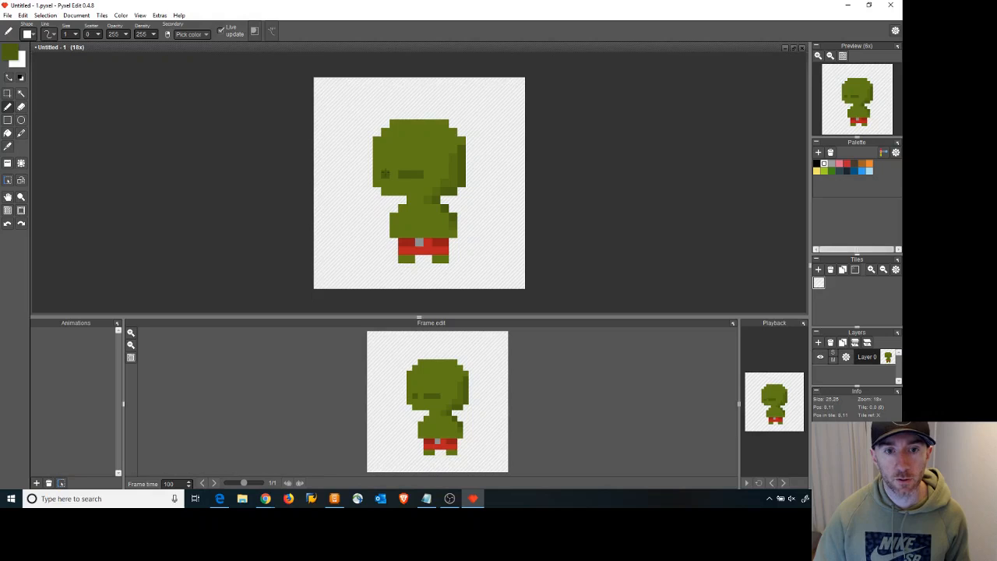
key("ctrl+z")
left_click(393, 156)
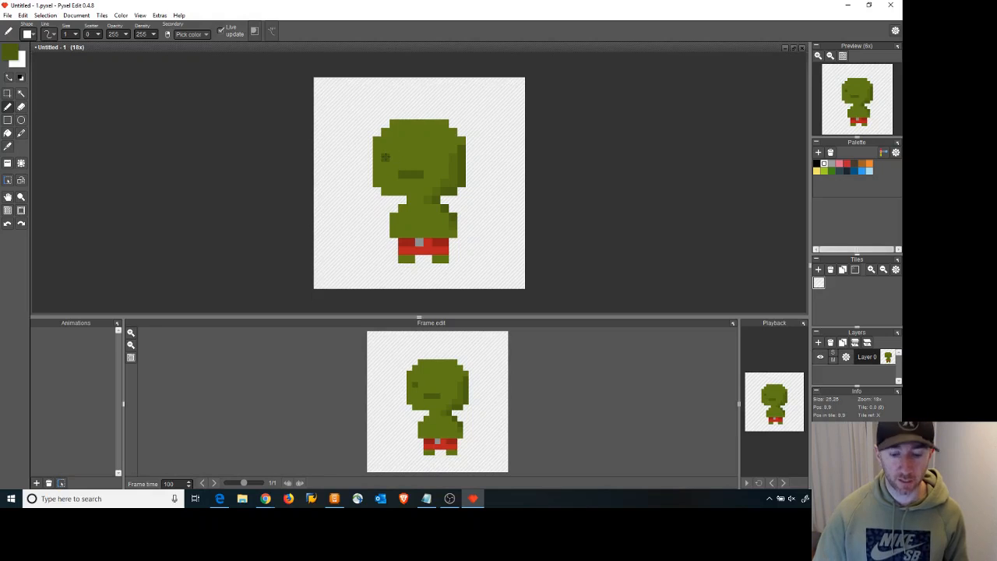
left_click(385, 156)
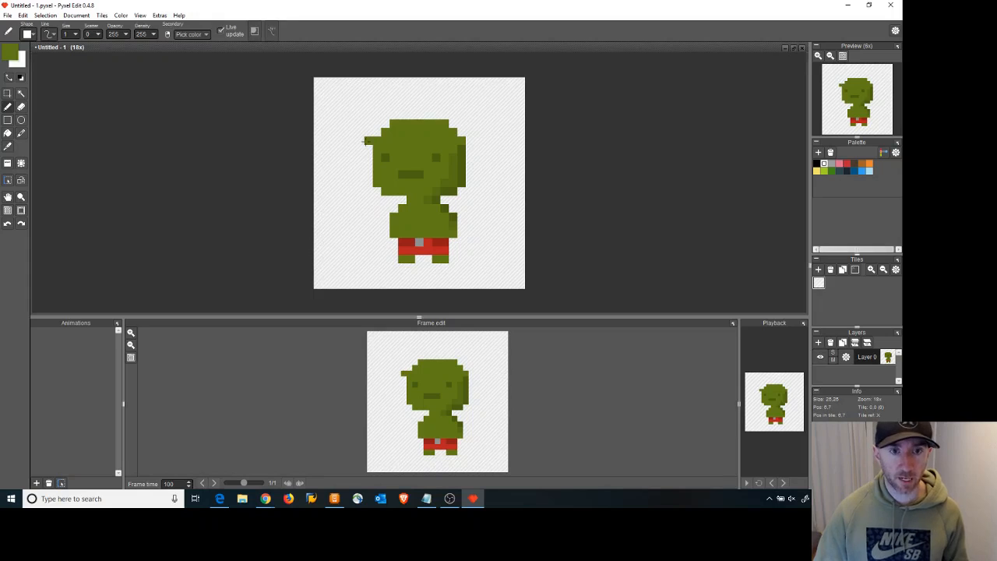
Add ears to both sides of the head in skin green, each two pixels long with a one-pixel earlobe below
left_click(360, 141)
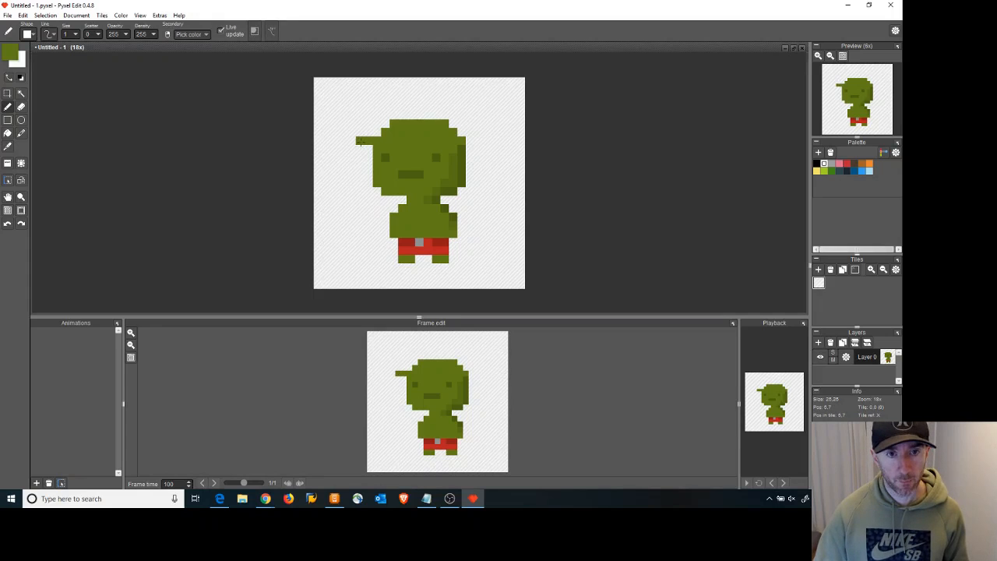
left_click(471, 142)
left_click(479, 141)
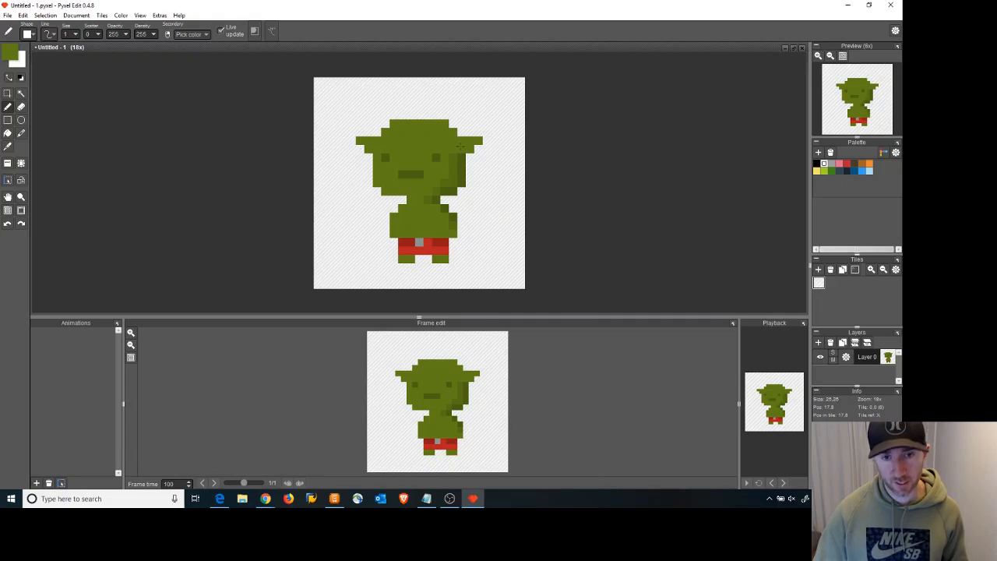
left_click(461, 182)
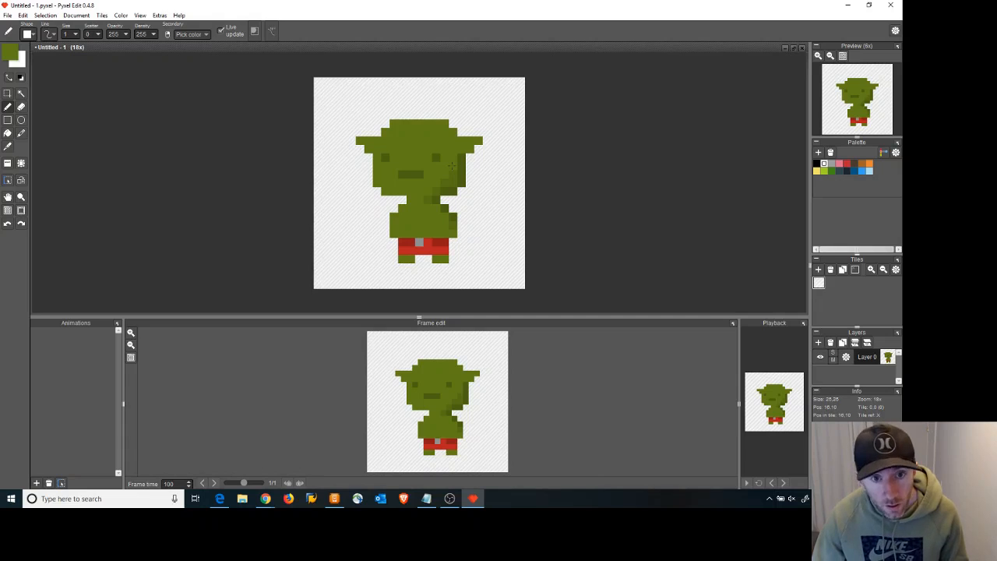
left_click(462, 191)
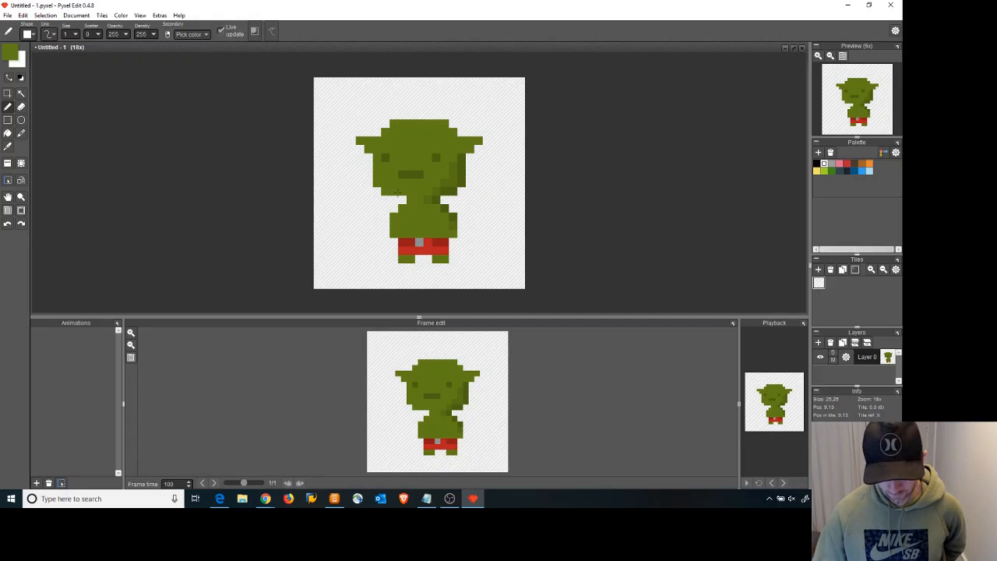
Widen the head's top two rows by one skin-green pixel on each side, undoing any stray pixels
left_click(393, 115)
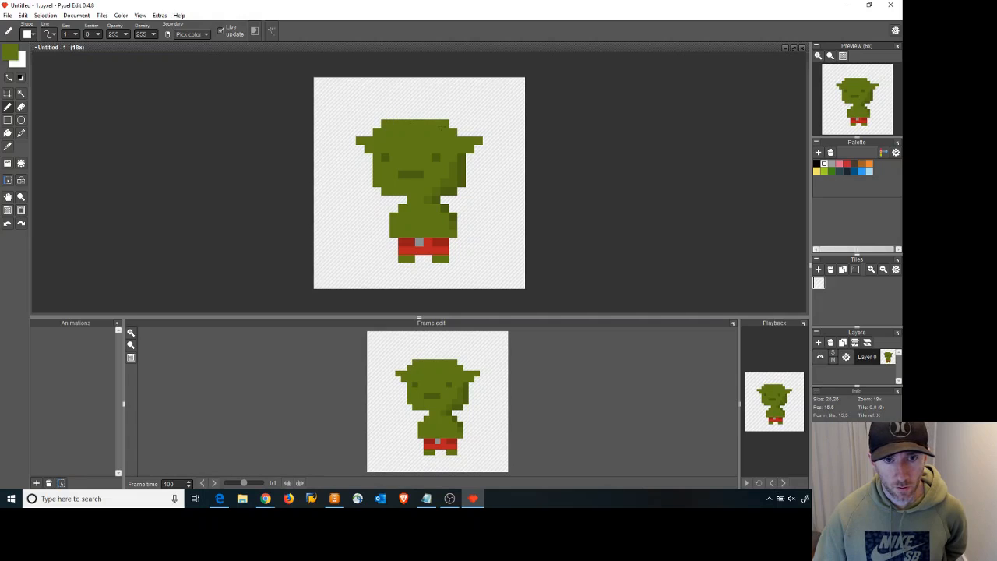
left_click(453, 125)
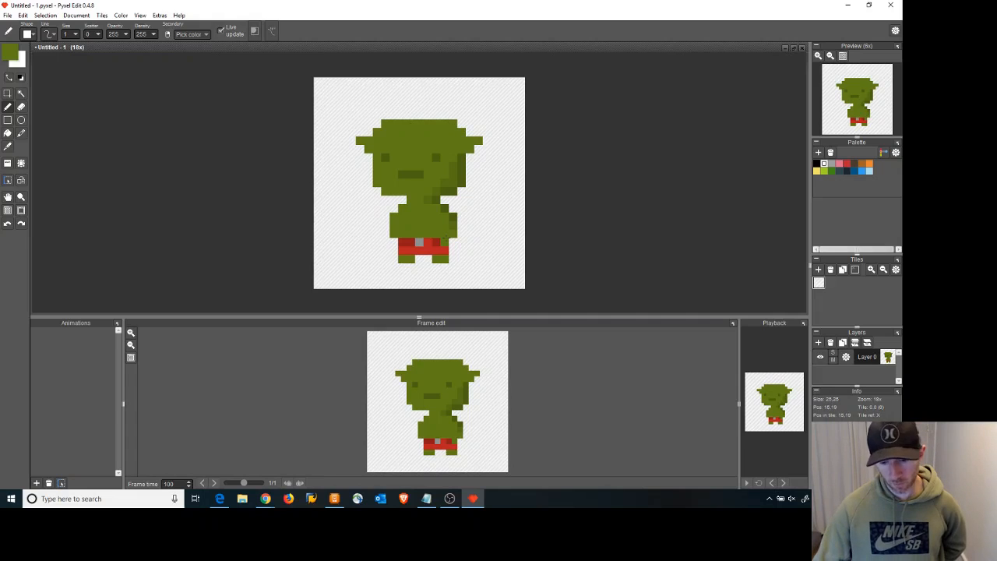
left_click(444, 241)
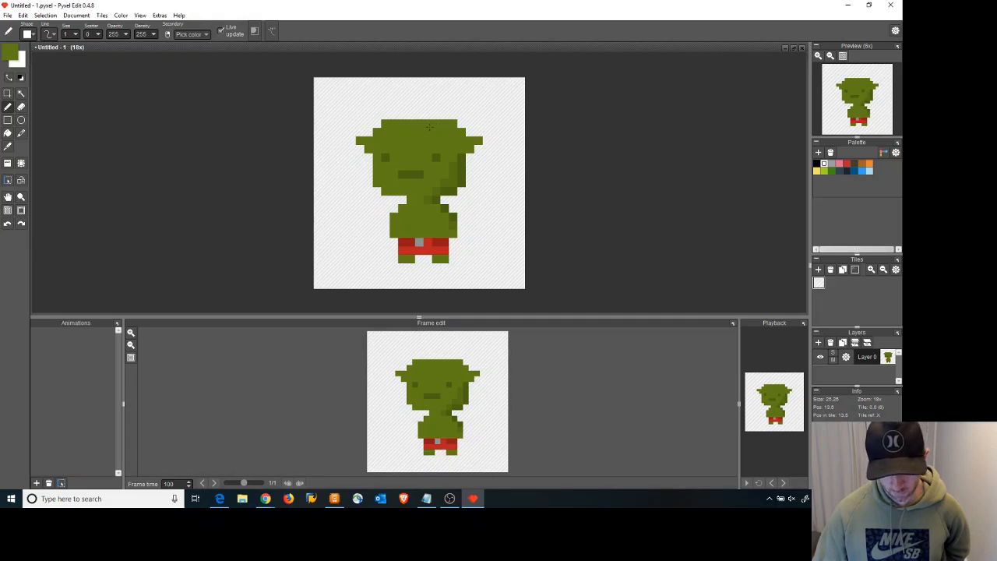
left_click(394, 115)
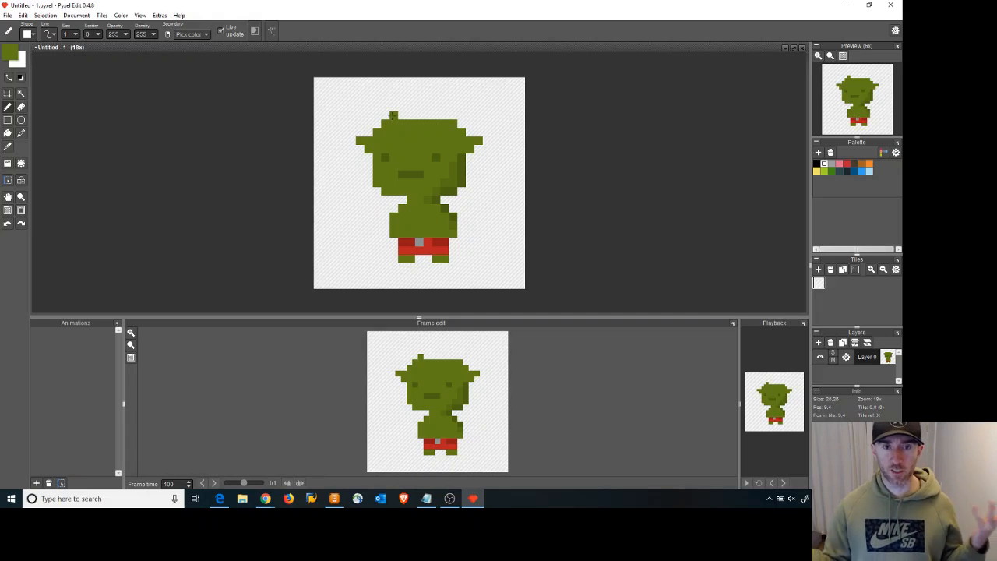
key("ctrl+z")
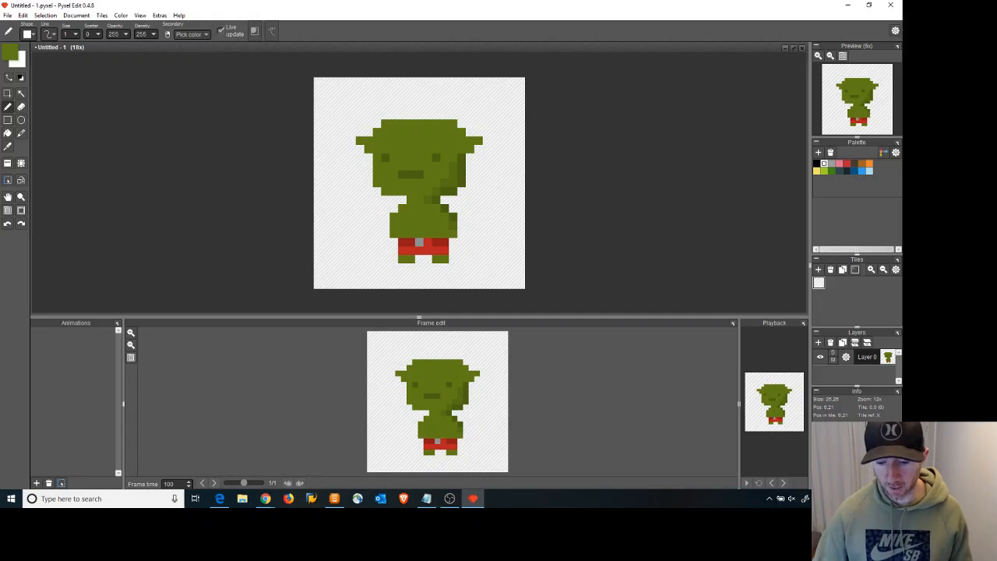
Switch to the browser's goblin sorcerer article and place it beside the canvas to compare the reference head with the drawing
left_click_drag(0, 152, 621, 39)
scroll(612, 233, "up", 2)
scroll(612, 256, "down", 2)
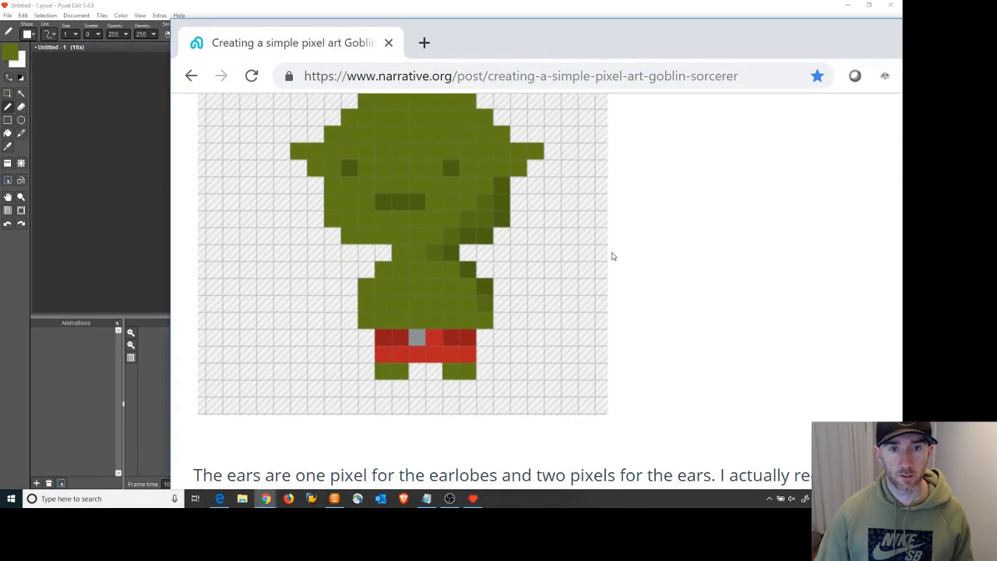
left_click_drag(460, 29, 799, 14)
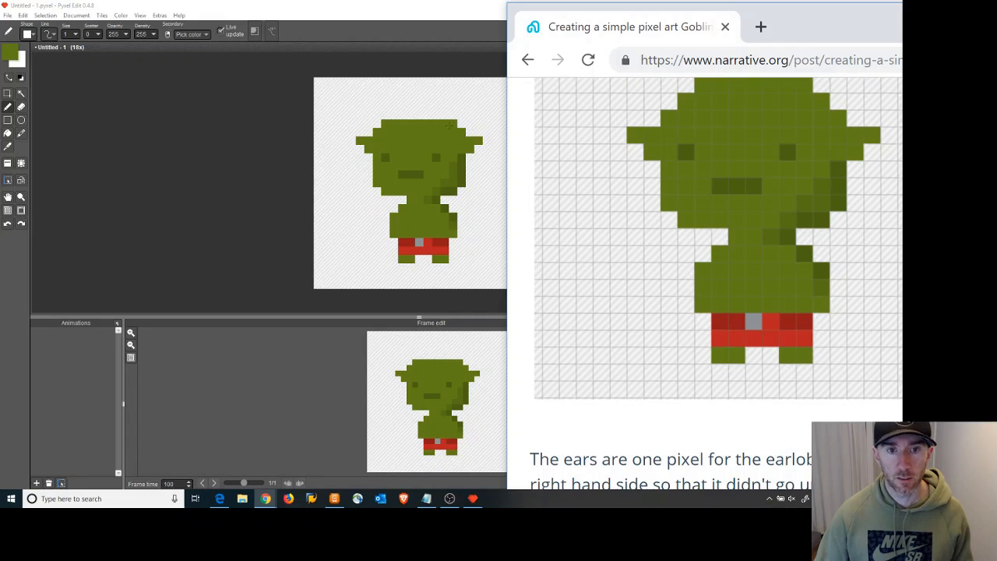
Shift the reference article's window to compare its full goblin head with the drawing, then switch back to Pyxel Edit
left_click(359, 122)
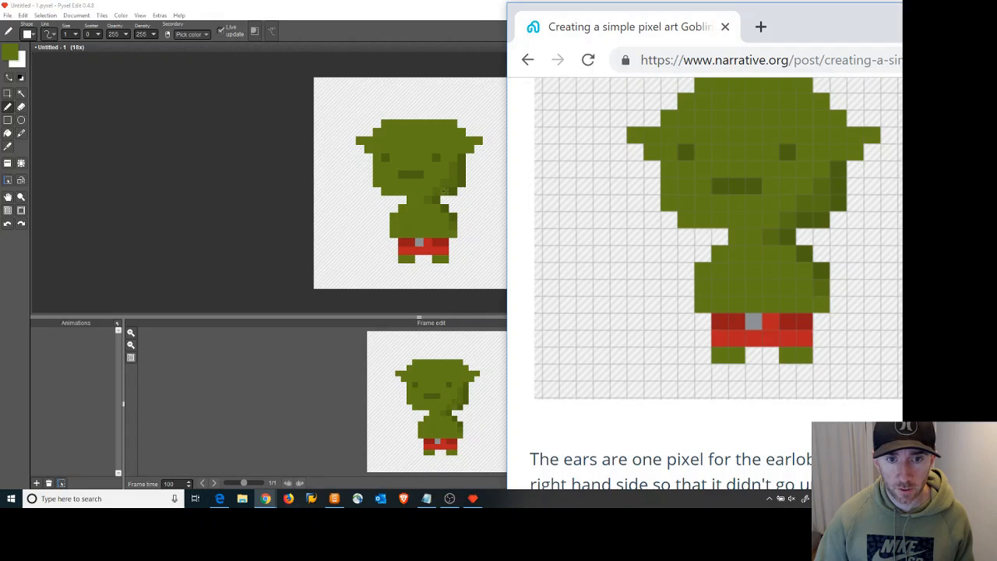
left_click_drag(453, 190, 461, 191)
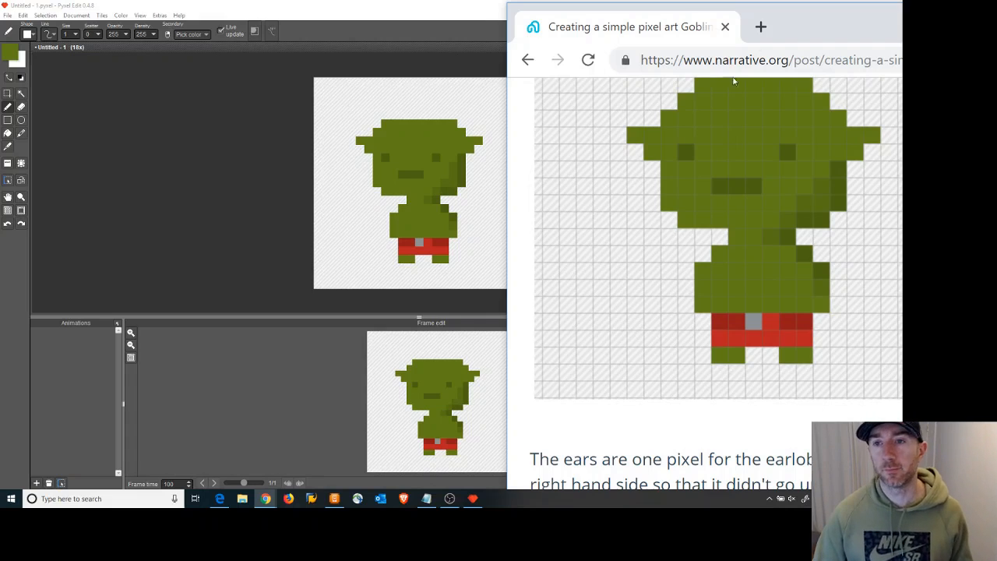
left_click_drag(784, 13, 714, 20)
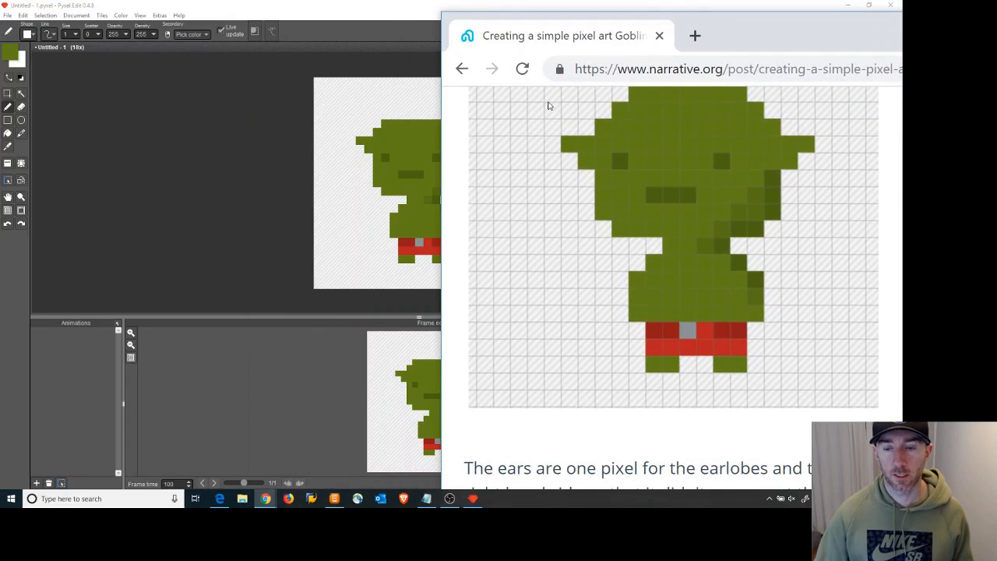
left_click(380, 14)
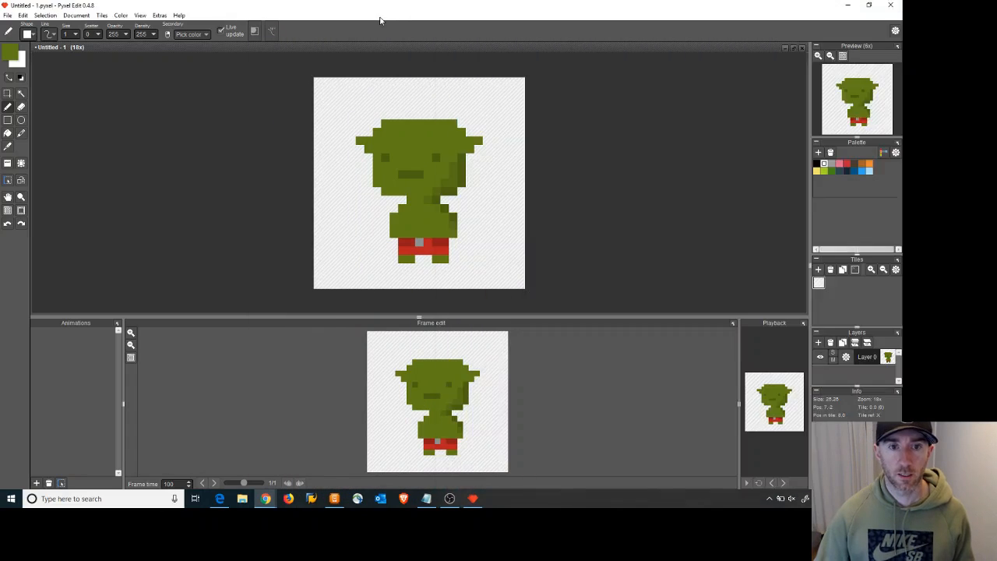
Erase the goblin's entire head with its ears and face, keeping the neck and body
left_click(7, 95)
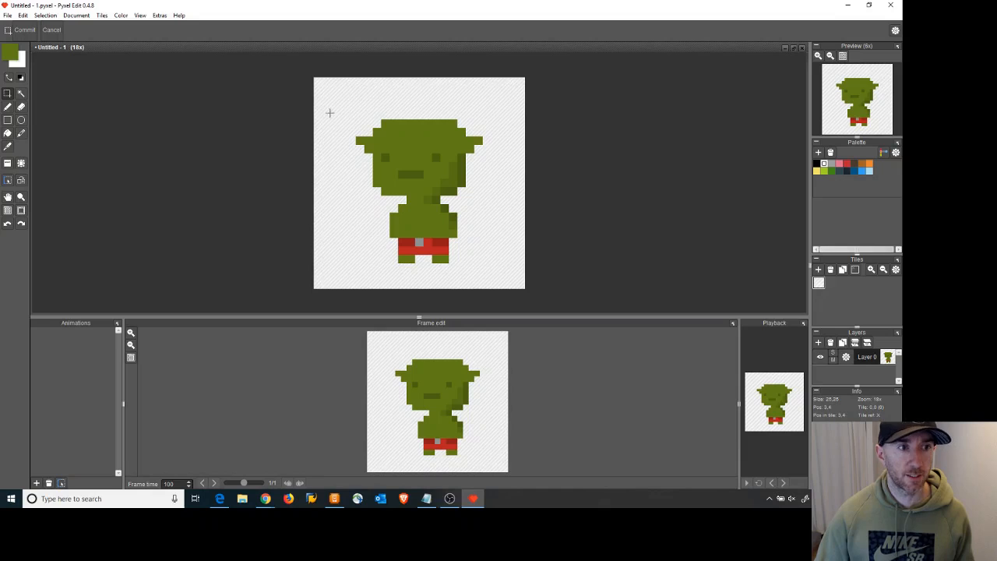
left_click(21, 107)
left_click(445, 185)
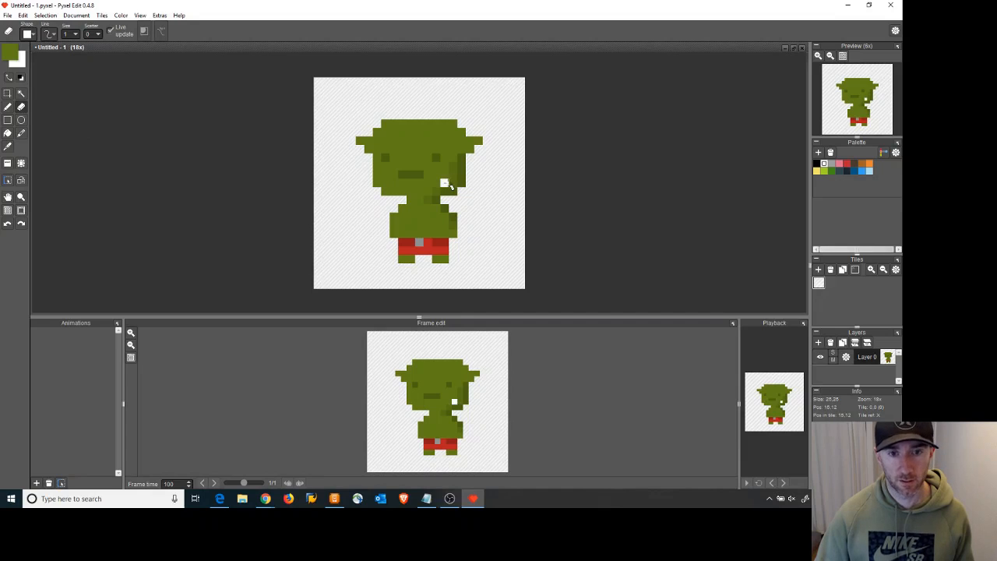
mouse_move(463, 195)
left_mouse_down()
mouse_move(359, 187)
mouse_move(493, 189)
left_mouse_up()
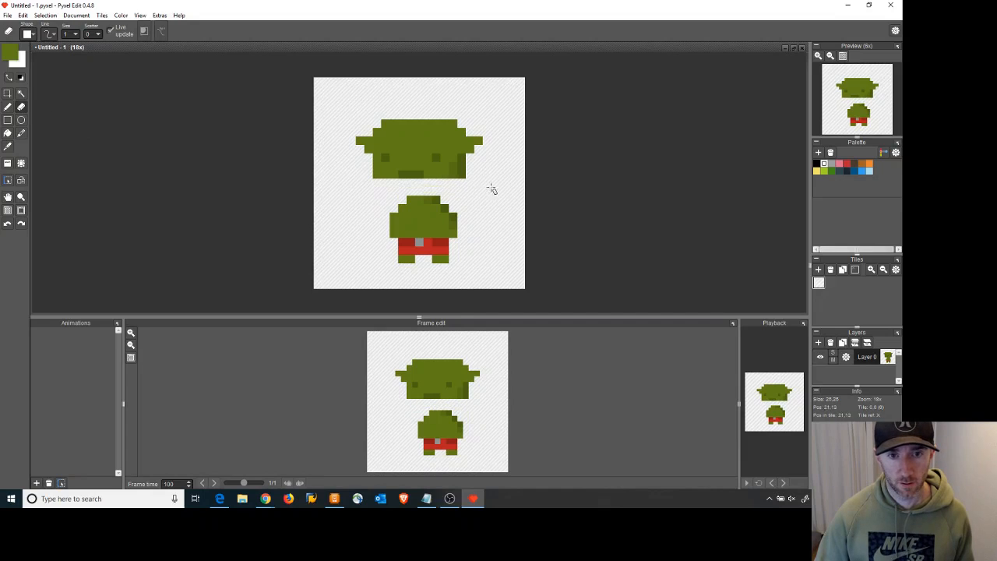
mouse_move(378, 175)
left_mouse_down()
mouse_move(485, 179)
mouse_move(369, 165)
mouse_move(462, 170)
mouse_move(378, 163)
mouse_move(502, 159)
mouse_move(351, 145)
mouse_move(480, 147)
mouse_move(461, 130)
mouse_move(376, 124)
mouse_move(457, 127)
left_mouse_up()
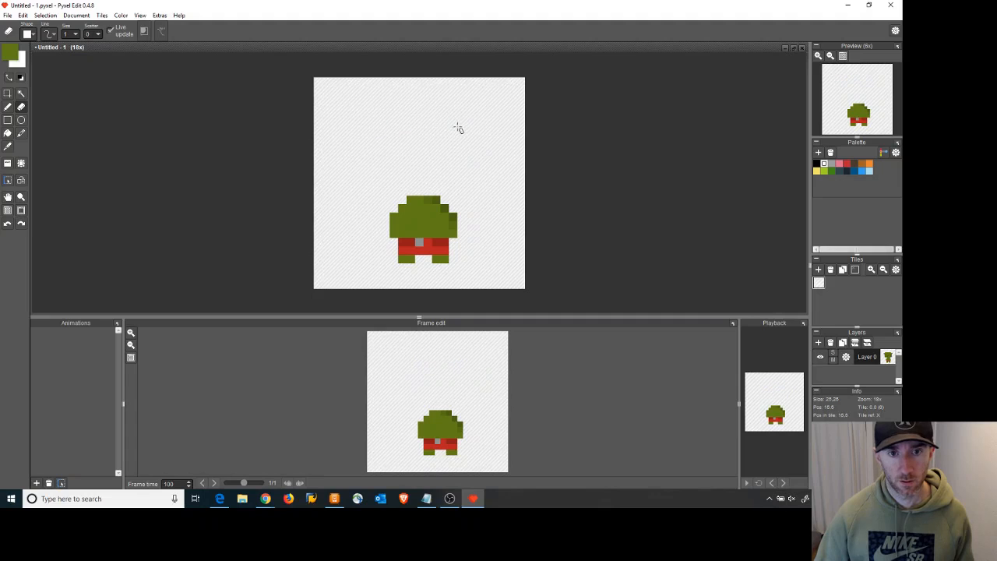
Draw a solid skin-green head block 11 pixels wide and 9 pixels high directly above the neck
left_click(8, 120)
left_click(376, 140)
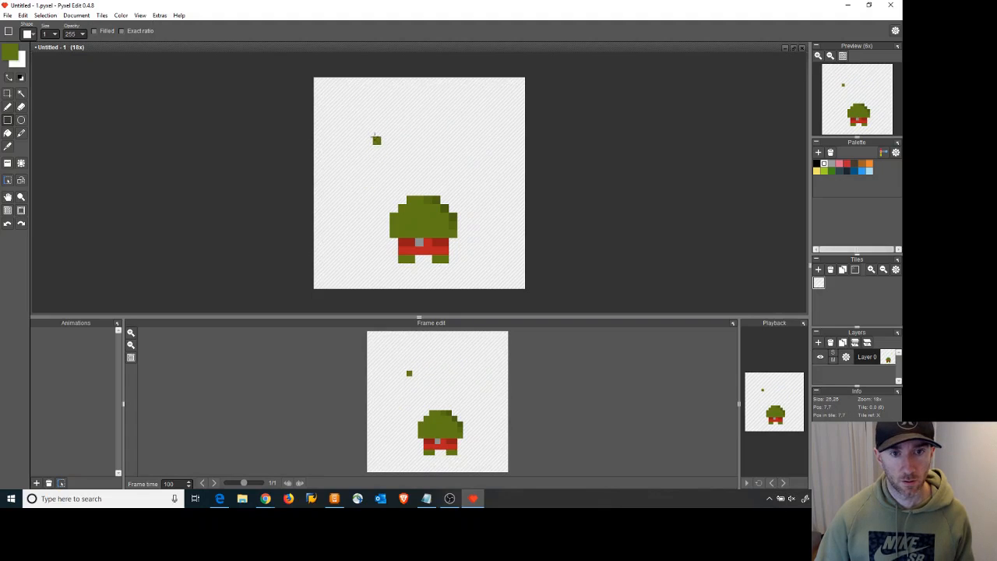
left_click_drag(375, 130, 462, 193)
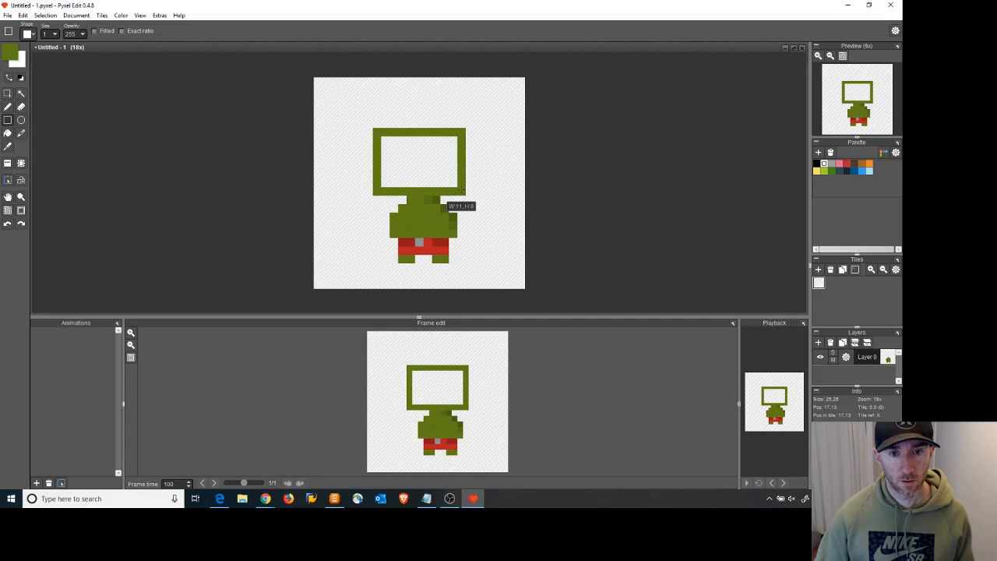
left_click_drag(377, 123, 462, 123)
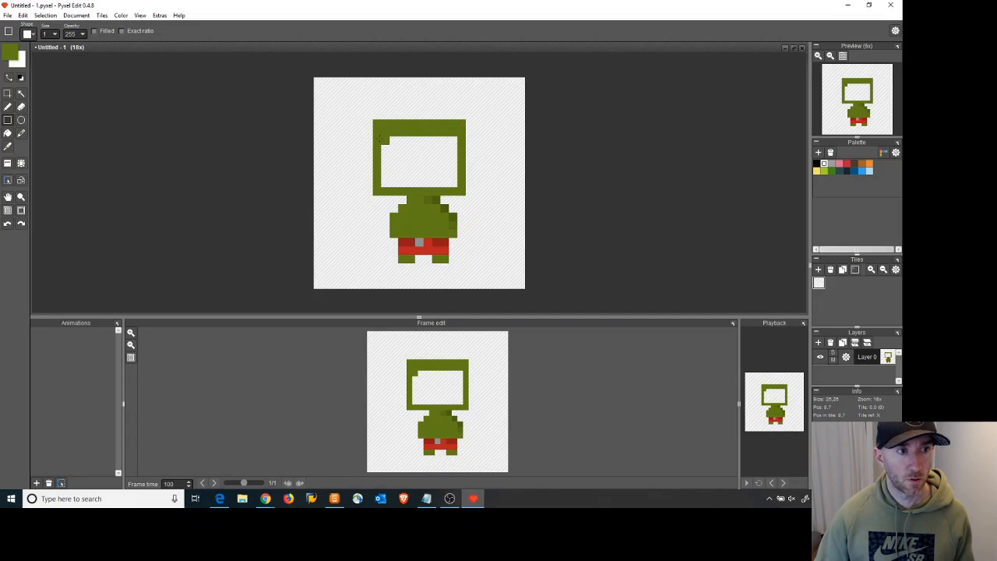
left_click(7, 133)
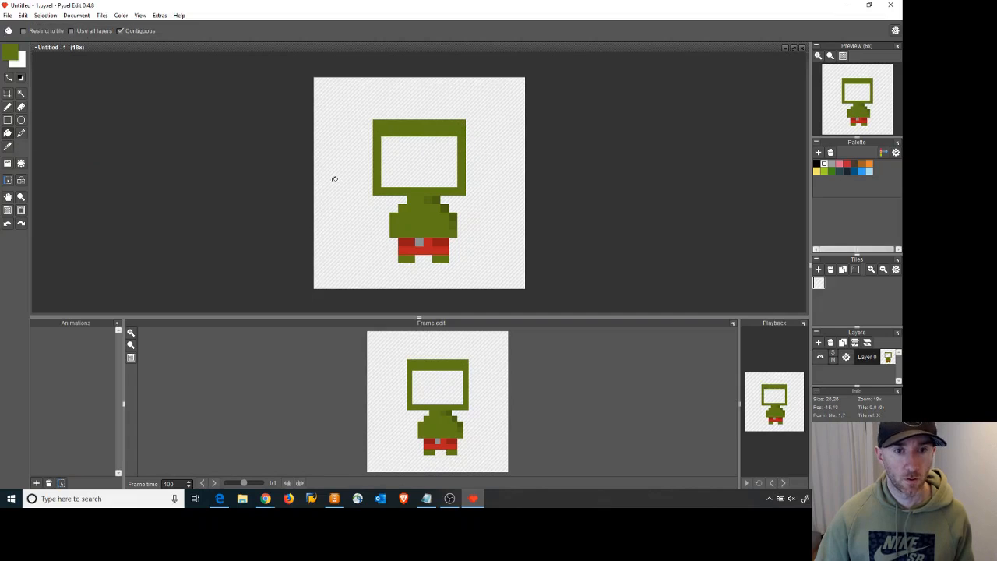
left_click(402, 161)
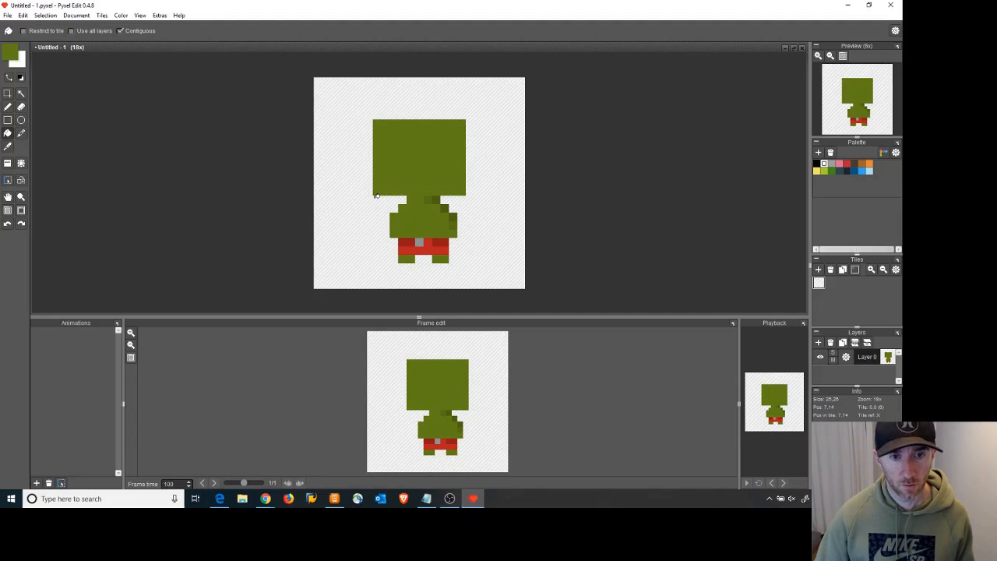
Round the head by erasing one pixel at each bottom corner and a three-pixel step at each top corner
left_click(20, 107)
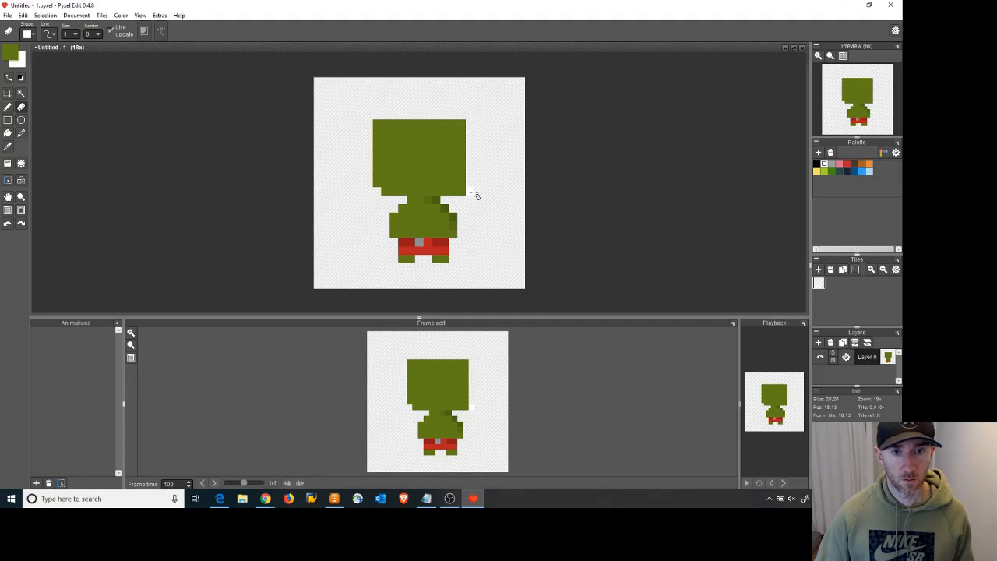
left_click(377, 124)
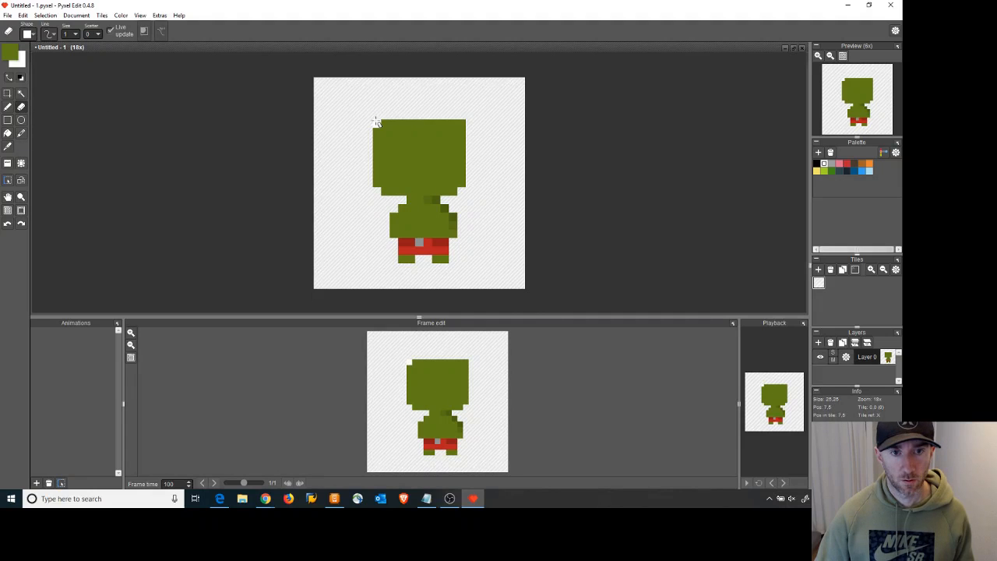
left_click(461, 123)
left_click(419, 124)
left_click(385, 124)
left_click(377, 133)
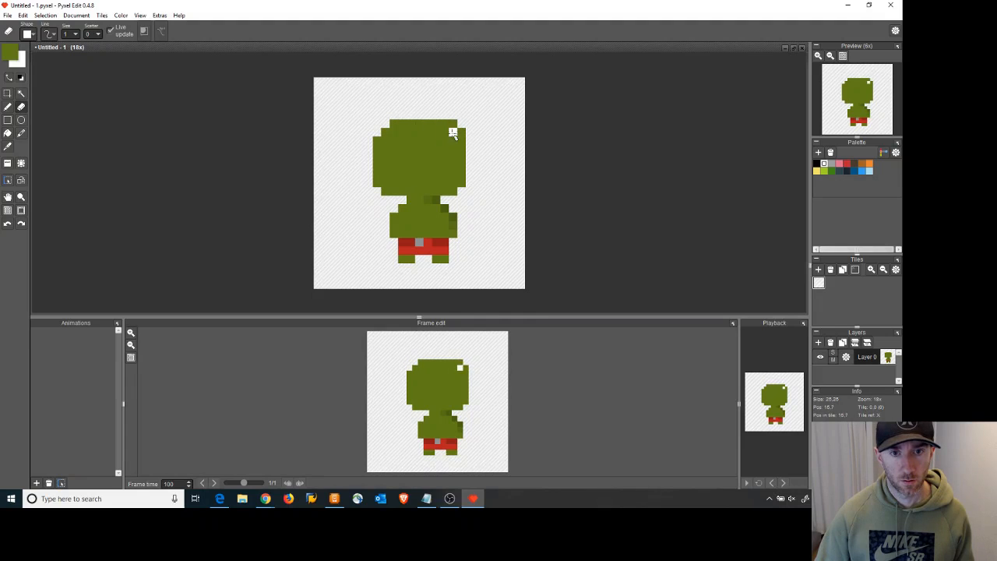
left_click(452, 123)
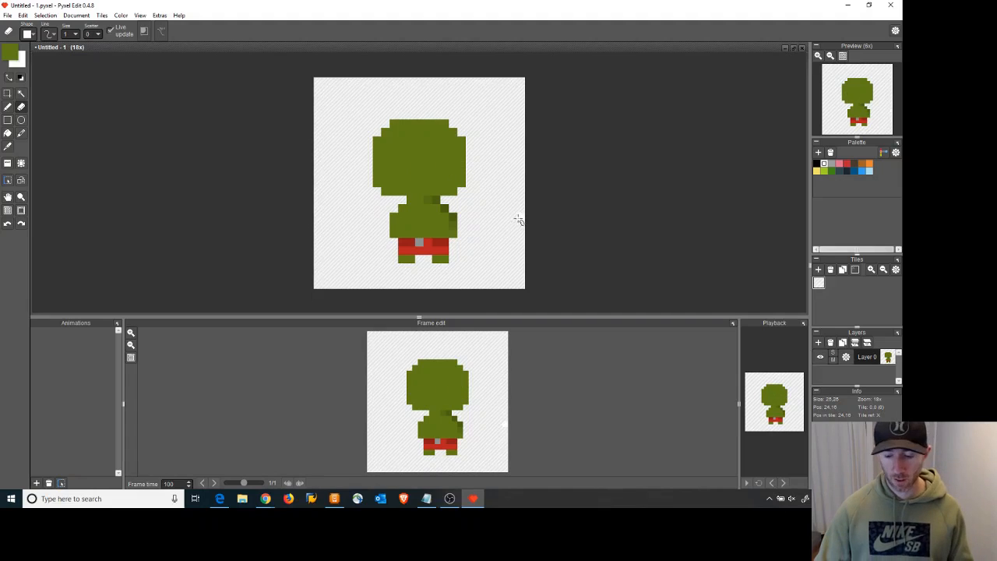
Add skin-green ears to both sides of the head, each two pixels long with a one-pixel earlobe below, undoing any stray pixel
left_click(8, 107)
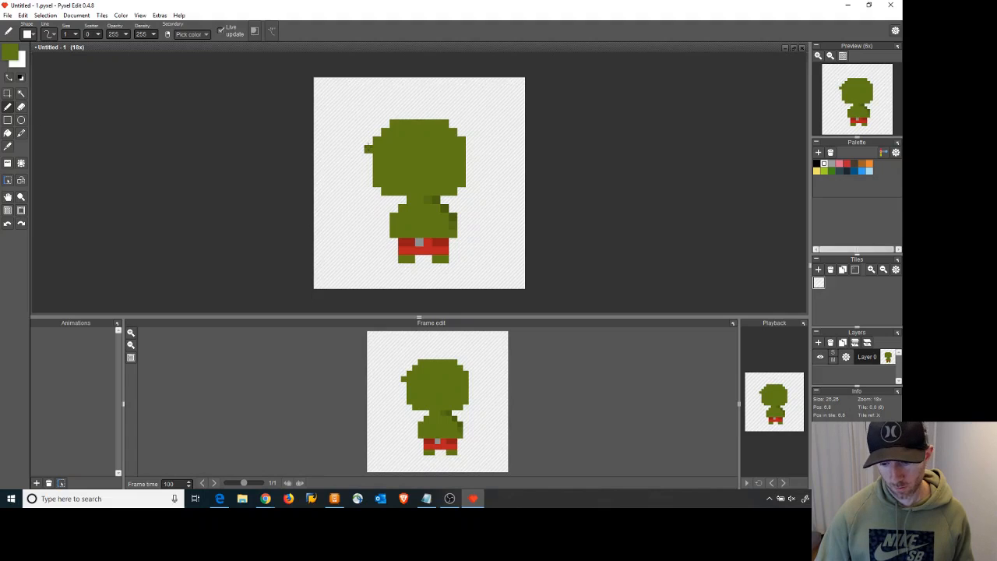
left_click(360, 149)
left_click(369, 156)
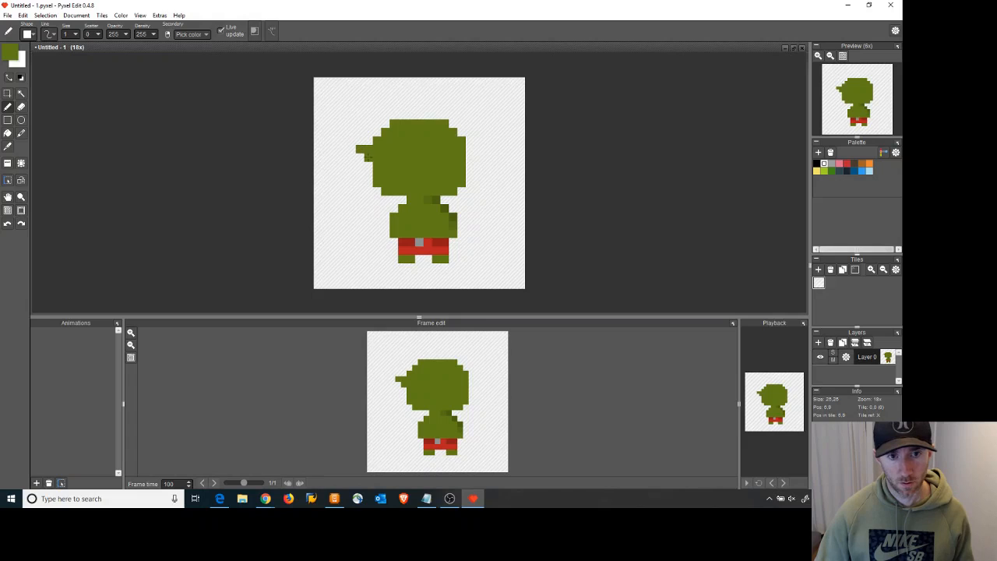
left_click(470, 148)
left_click(470, 157)
left_click(478, 149)
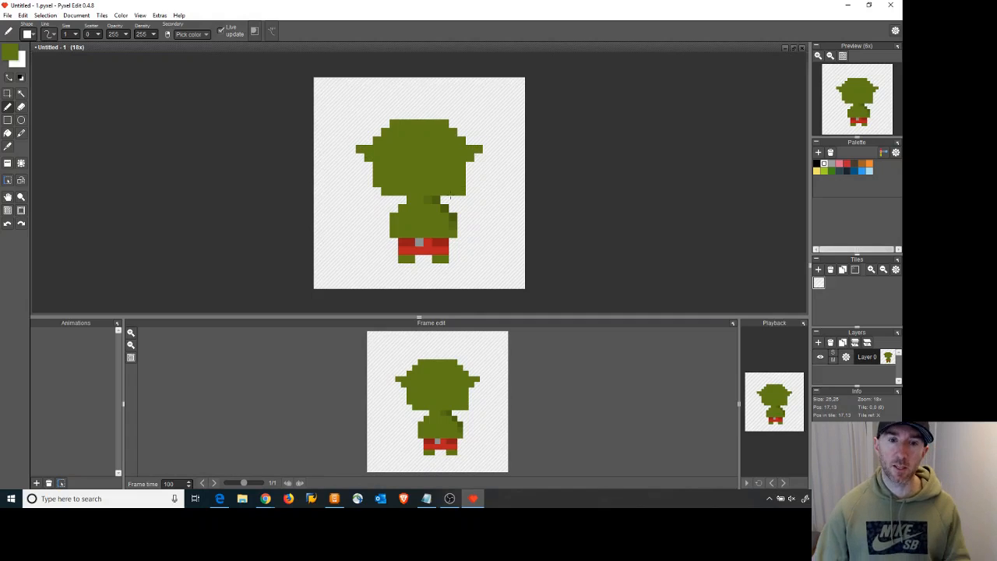
left_click(461, 267)
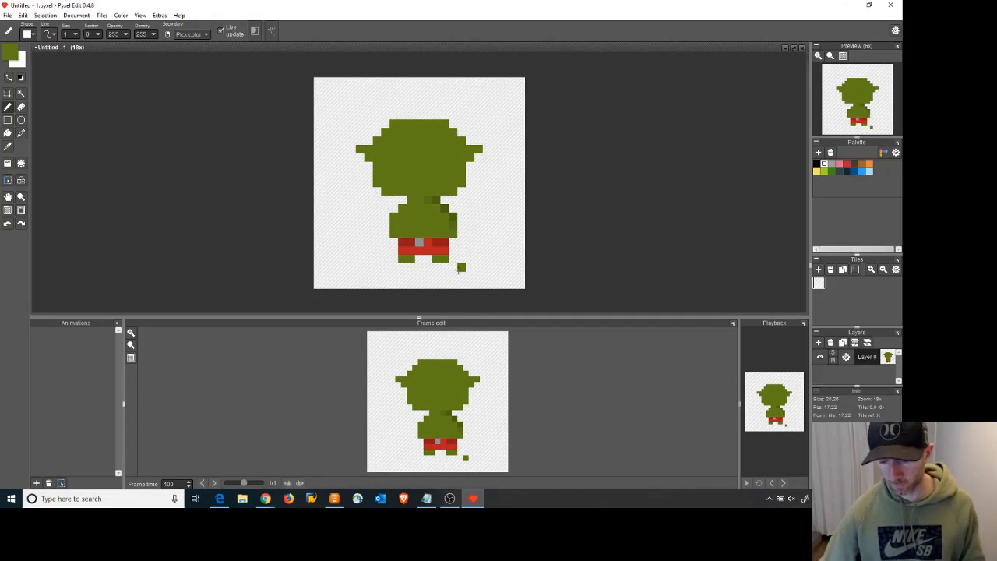
key("ctrl+z")
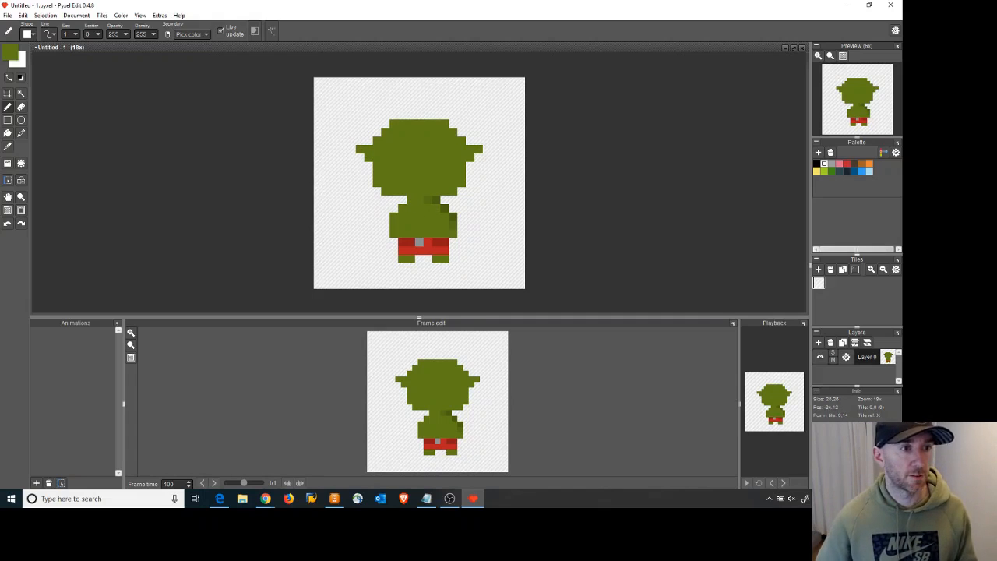
Shade the head's lower-right edge in the sampled dark green, with two pixels along the bottom row and three up the side
left_click(8, 146)
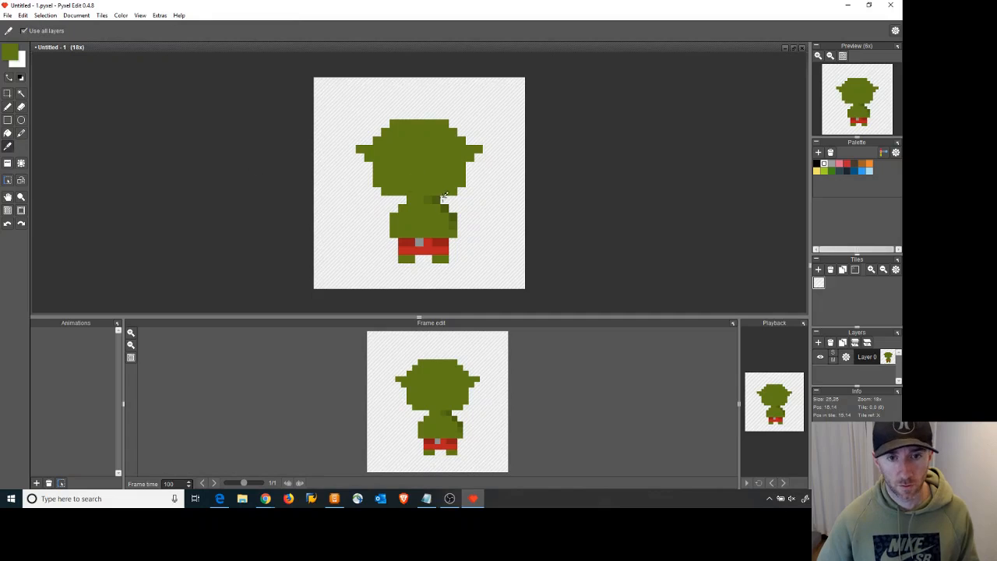
left_click(442, 195)
key("b")
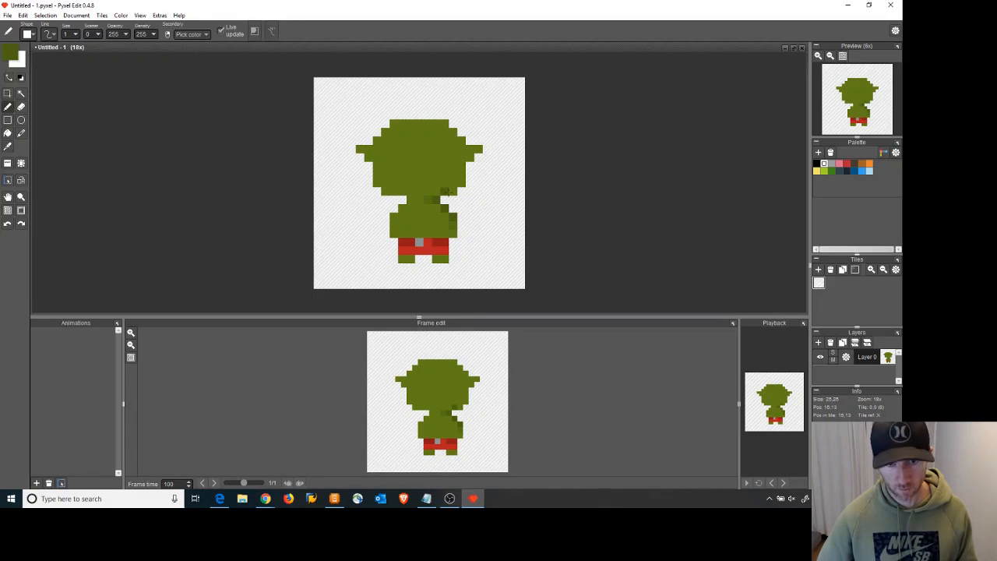
left_click(453, 192)
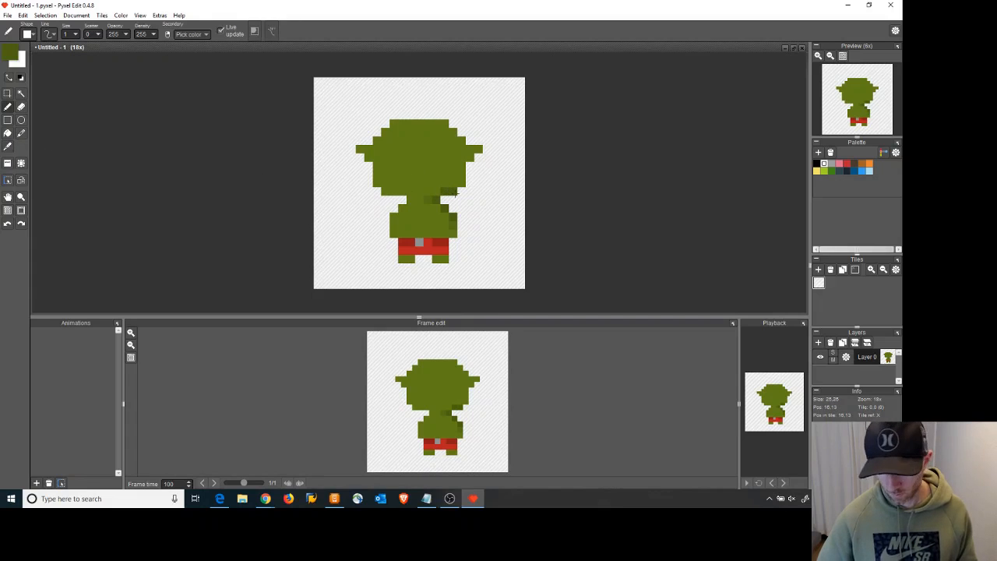
left_click_drag(462, 183, 467, 167)
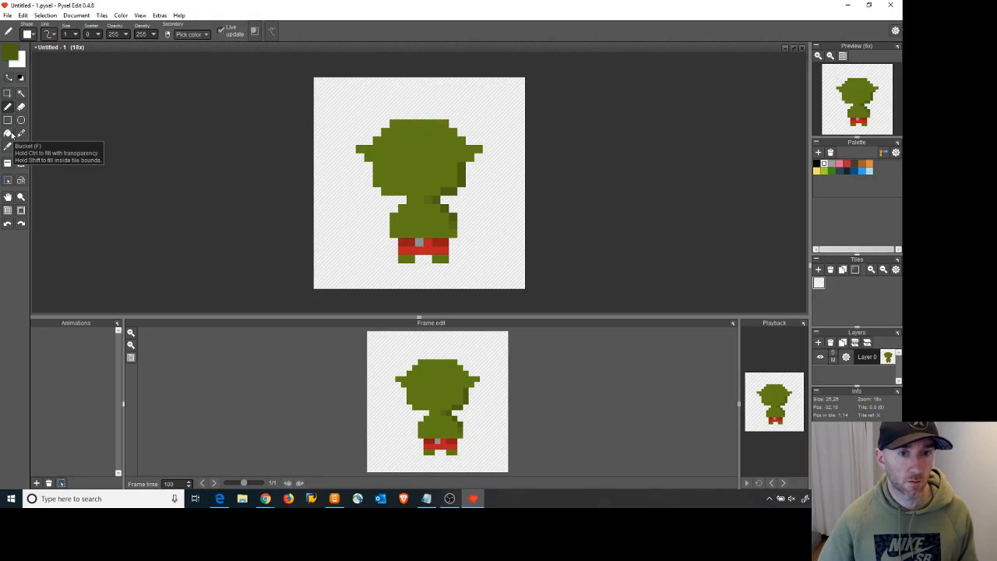
Add a diagonal band of the medium shadow green just inside the head's dark lower-right edge
left_click(8, 147)
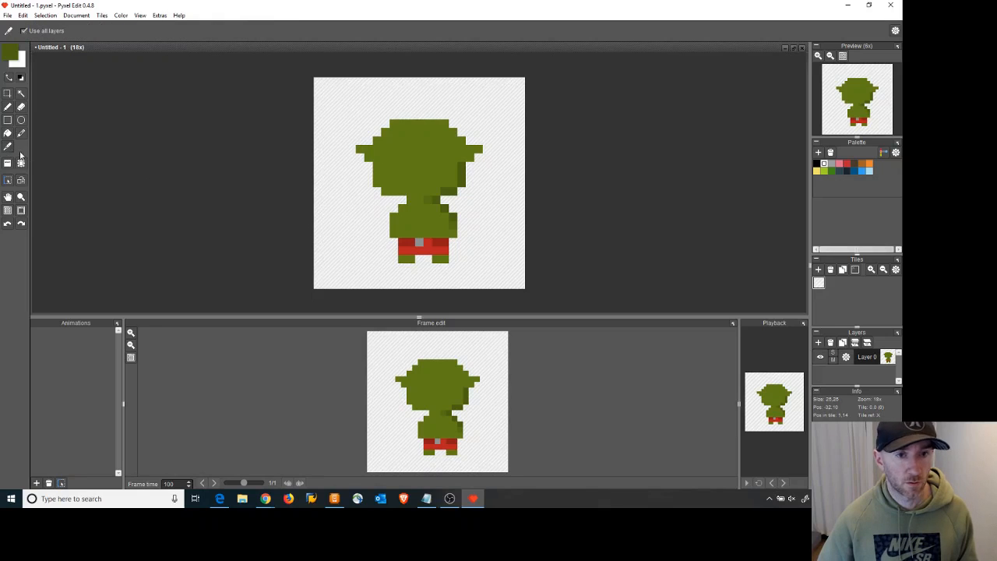
left_click(445, 183)
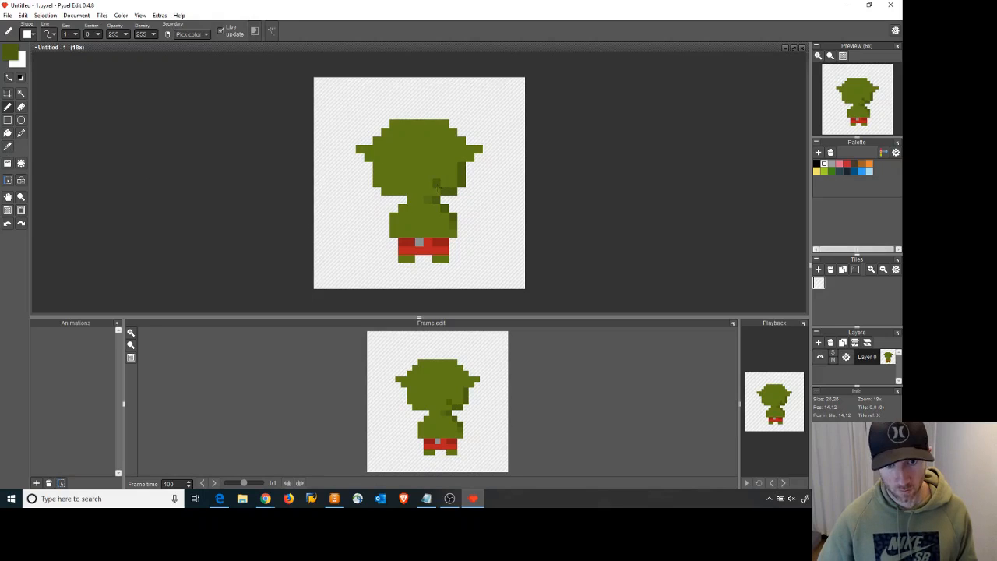
left_click_drag(426, 200, 436, 190)
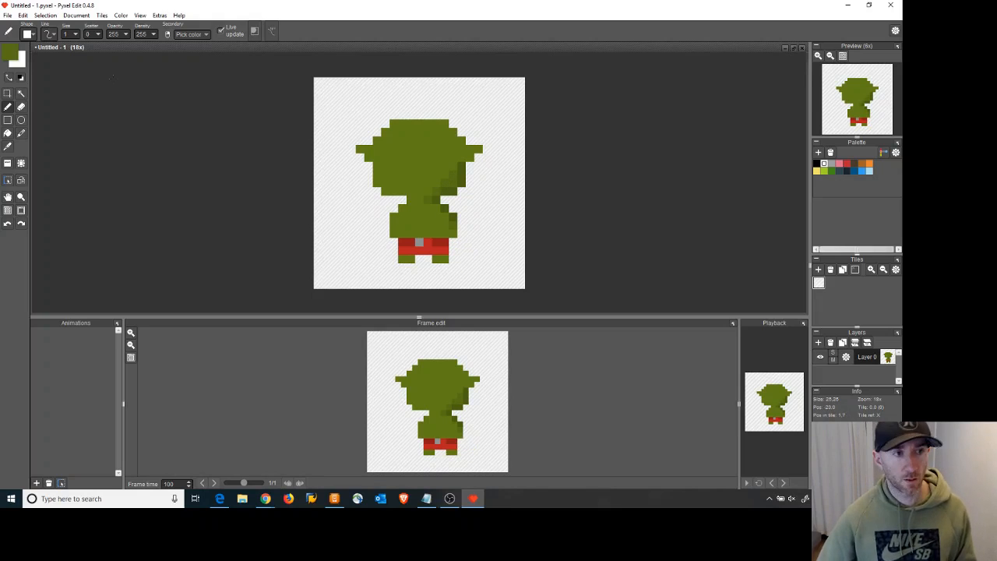
Draw the face in dark green with a three-pixel-wide mouth and two one-pixel eyes two rows above it
left_click(7, 148)
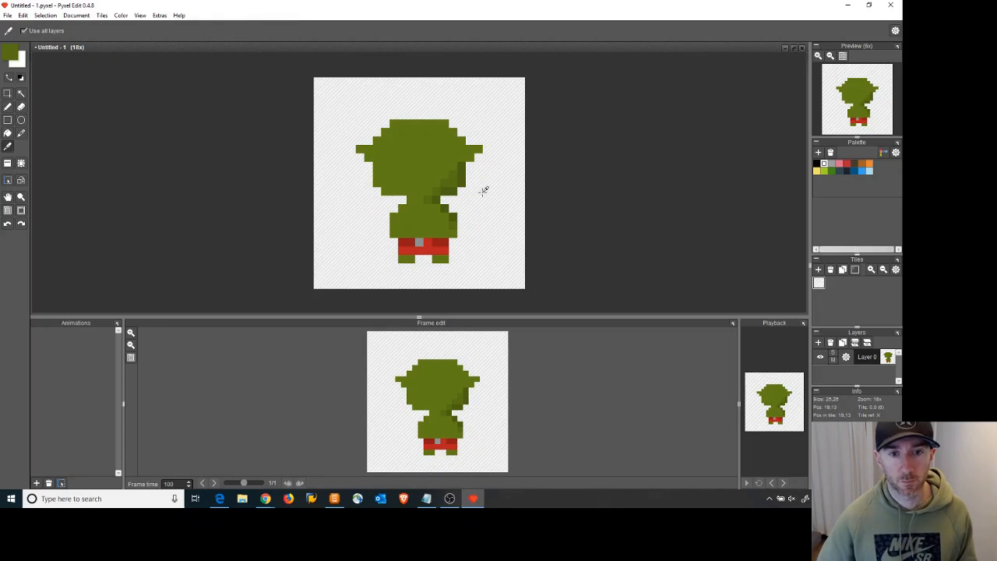
left_click(465, 176)
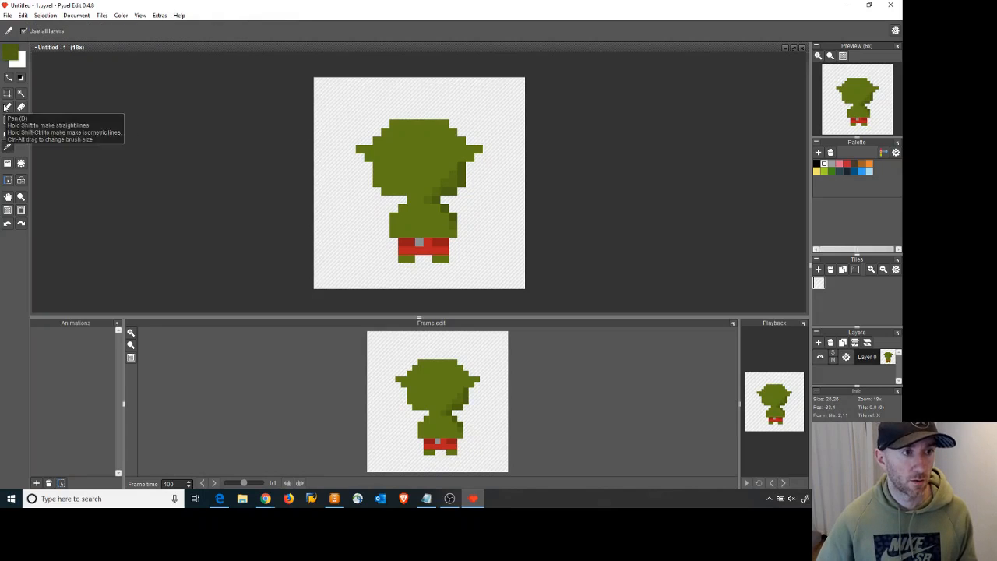
left_click(7, 107)
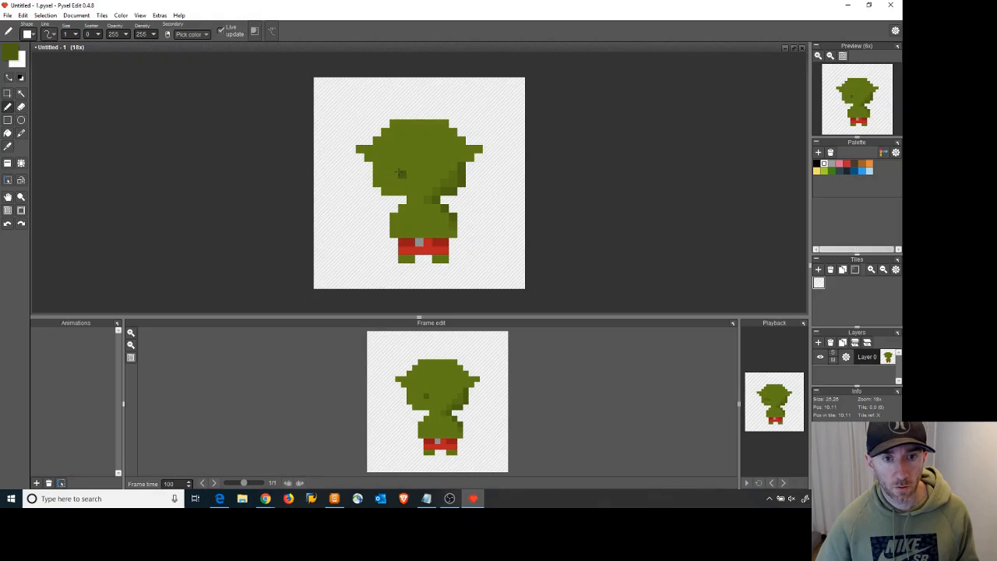
left_click_drag(400, 172, 419, 173)
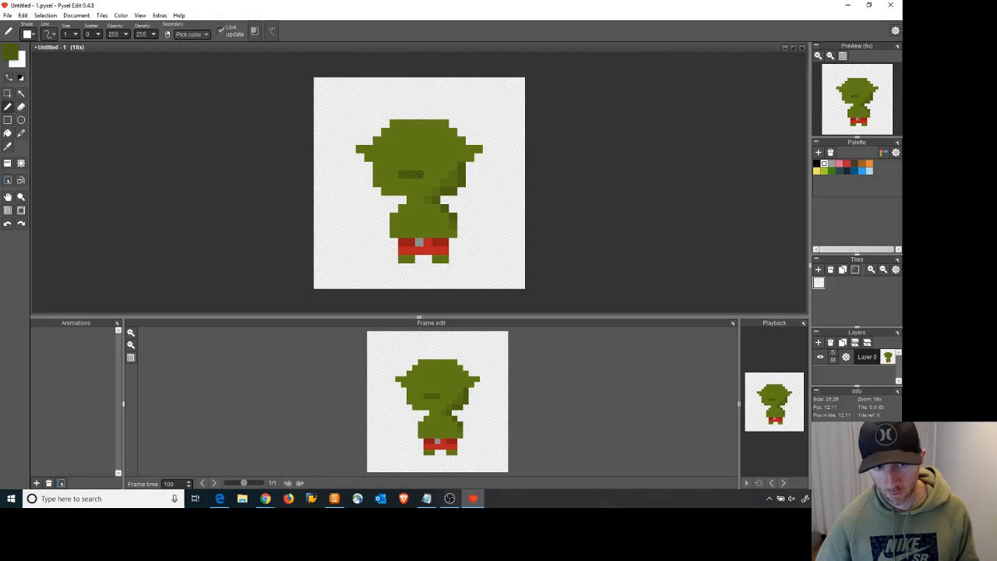
left_click(385, 157)
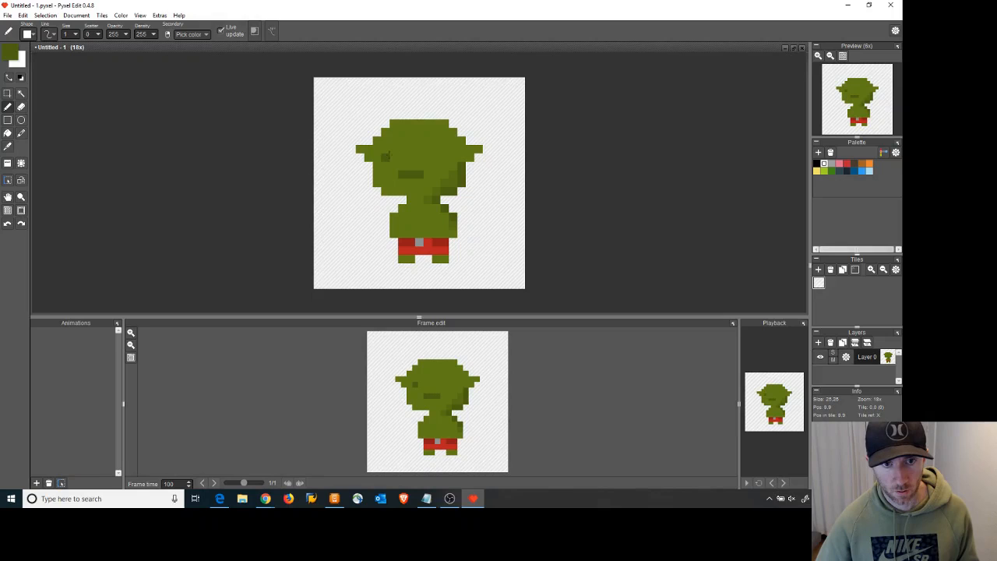
left_click(433, 156)
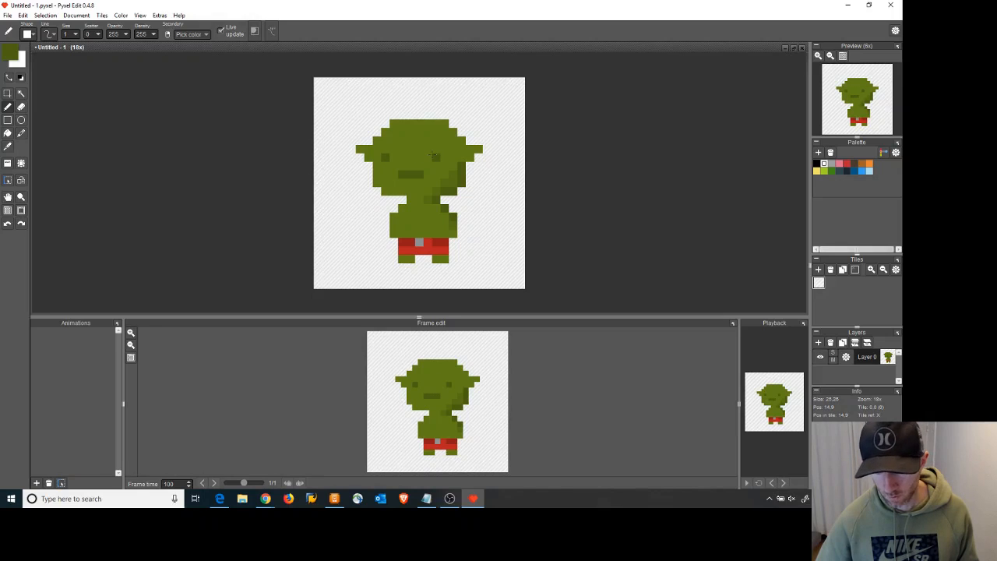
Build the red hat in the shorts' red over the head's top two rows, with a centered five-pixel row above
left_click(495, 225)
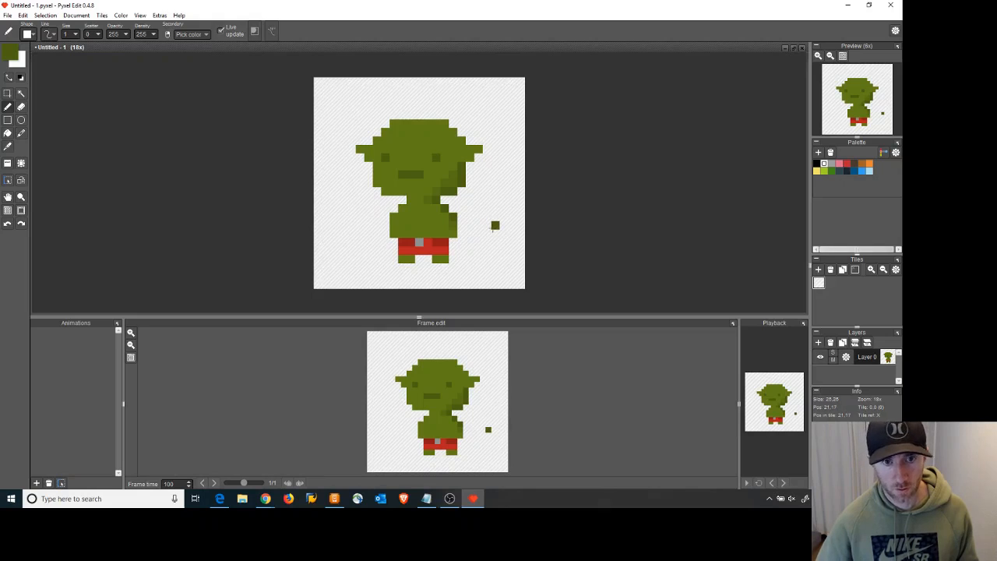
key("ctrl+z")
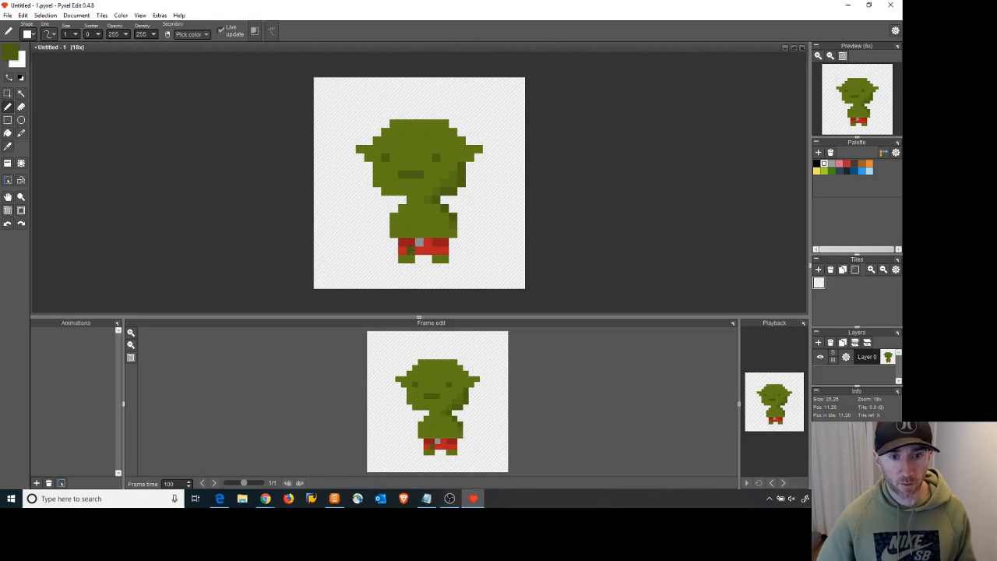
right_click(411, 250)
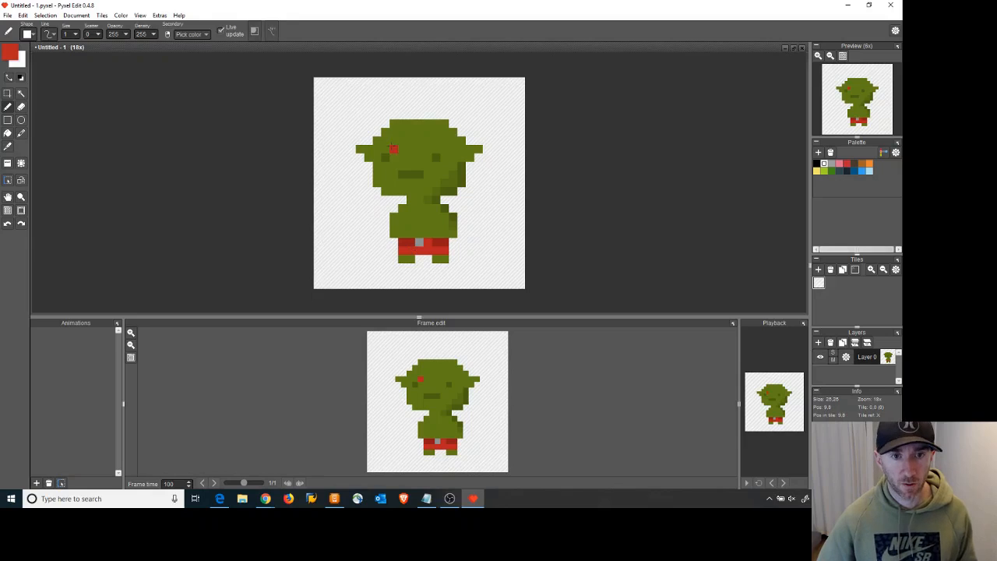
left_click_drag(386, 132, 452, 133)
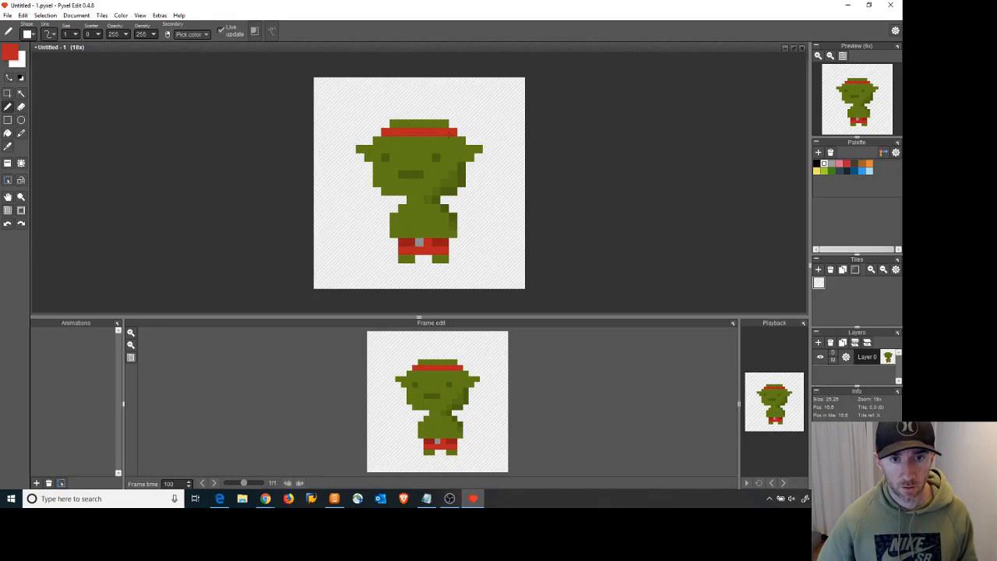
left_click_drag(391, 123, 446, 123)
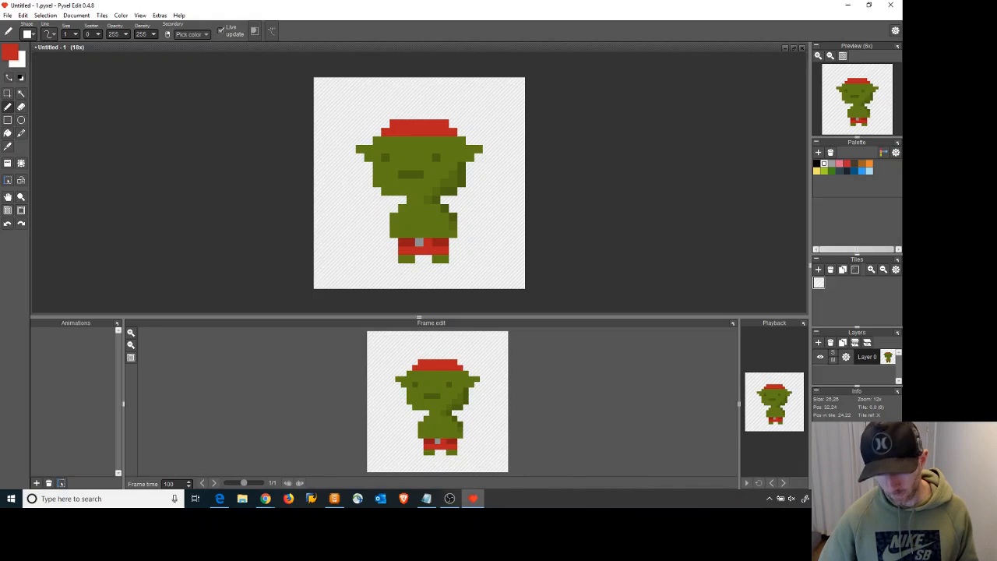
left_click(402, 115)
left_click_drag(402, 115, 442, 115)
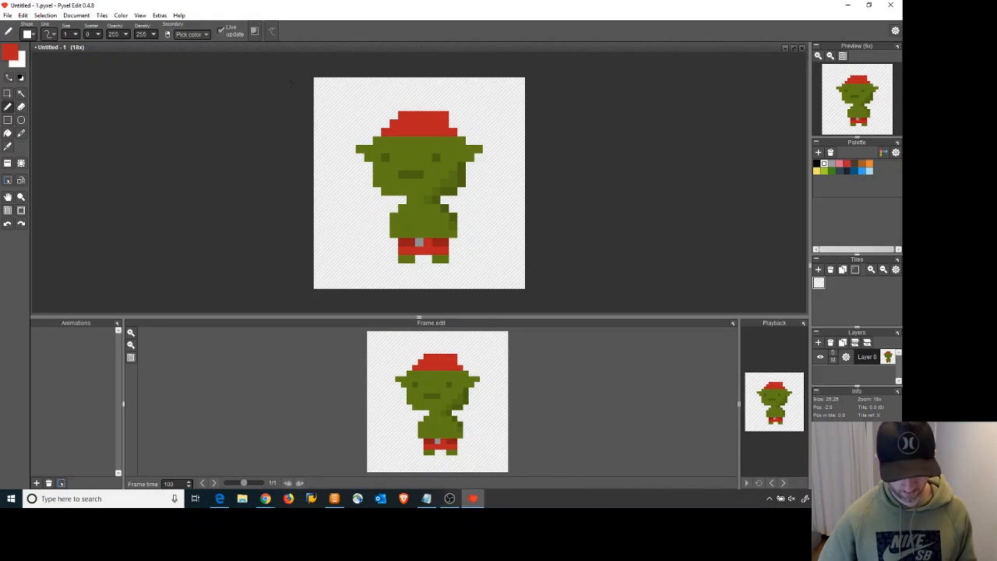
key("ctrl+z")
left_click_drag(400, 114, 437, 114)
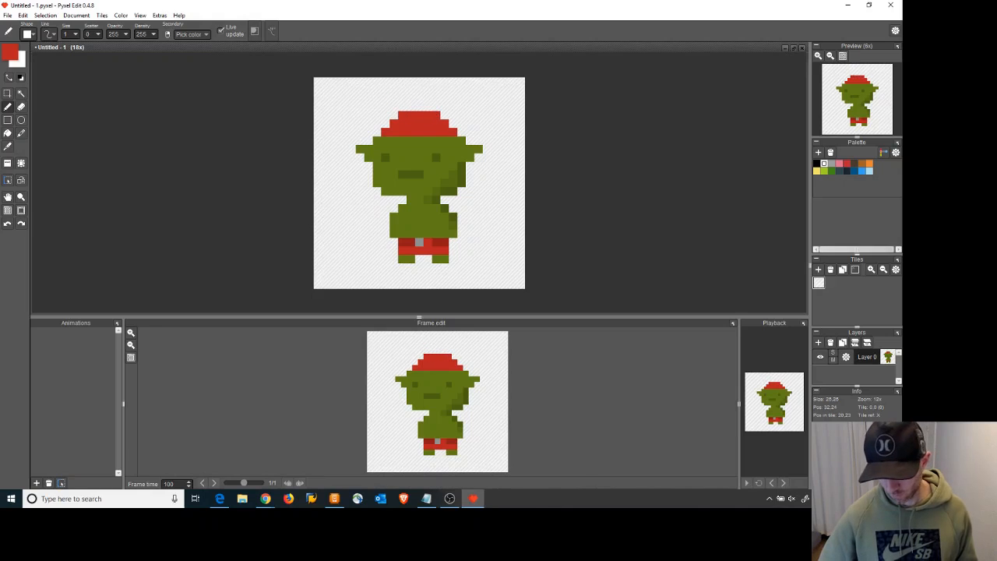
Add the hat's tip as a four-pixel red row extending right, ending in one drooping pixel, and undo any stray pixel
left_click(418, 105)
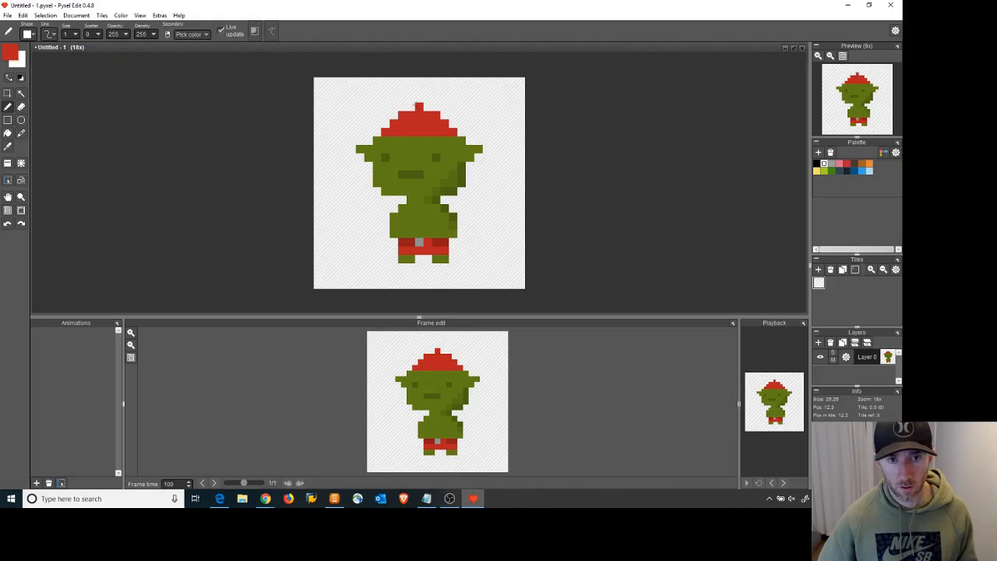
left_click_drag(426, 106, 453, 116)
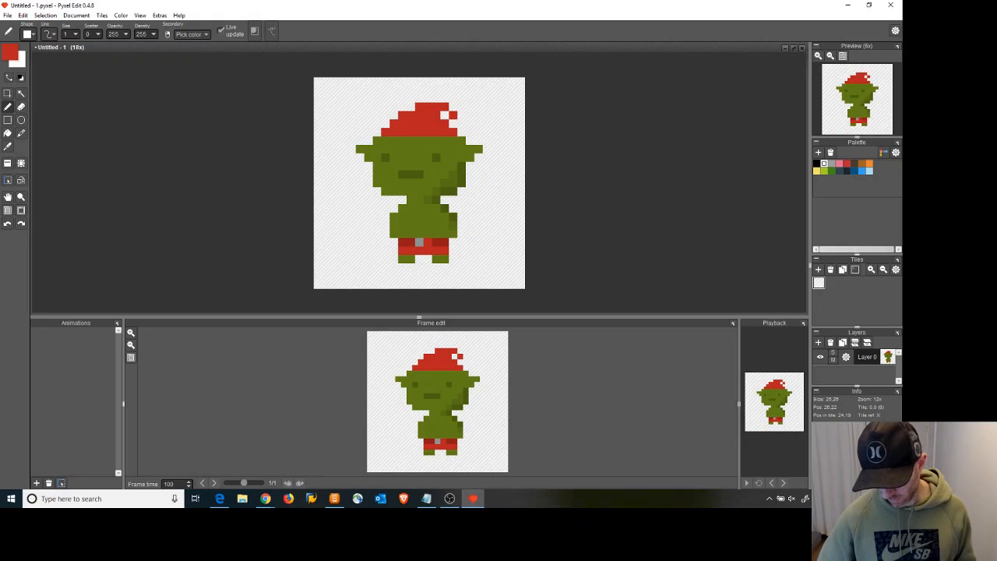
left_click(478, 267)
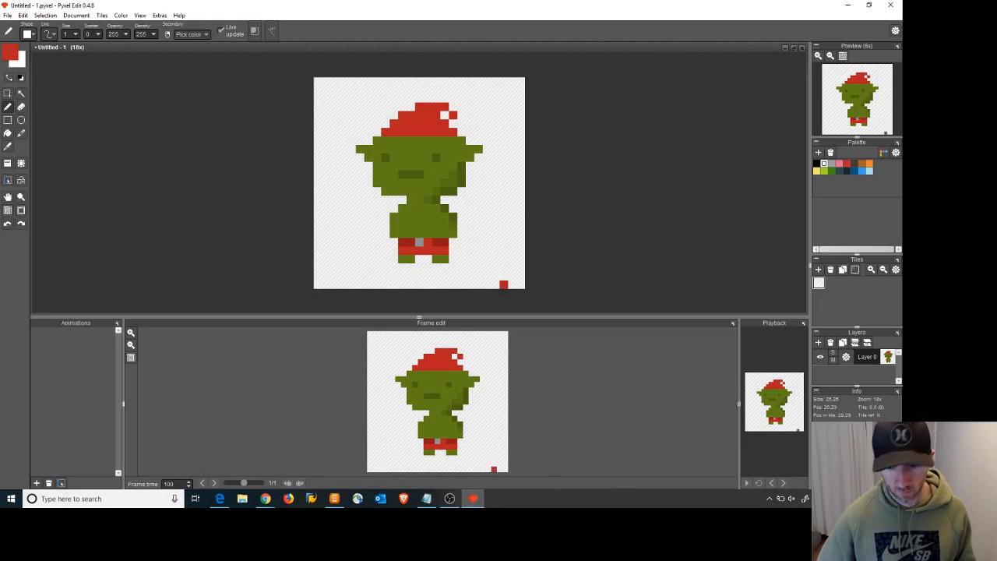
key("ctrl+z")
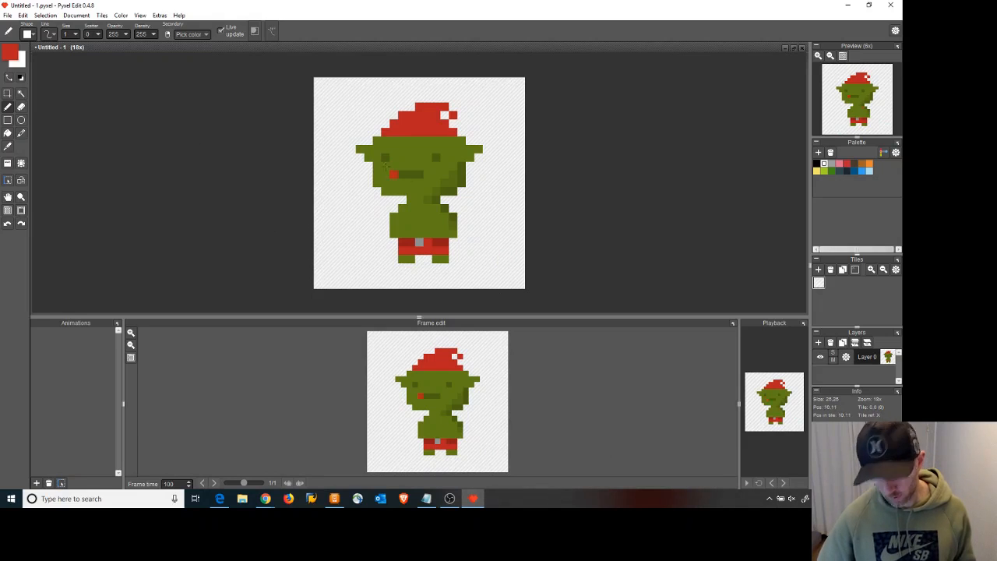
Set the foreground color to the one-step-darker red a61f1f and shade the right side of the hat
left_click(10, 54)
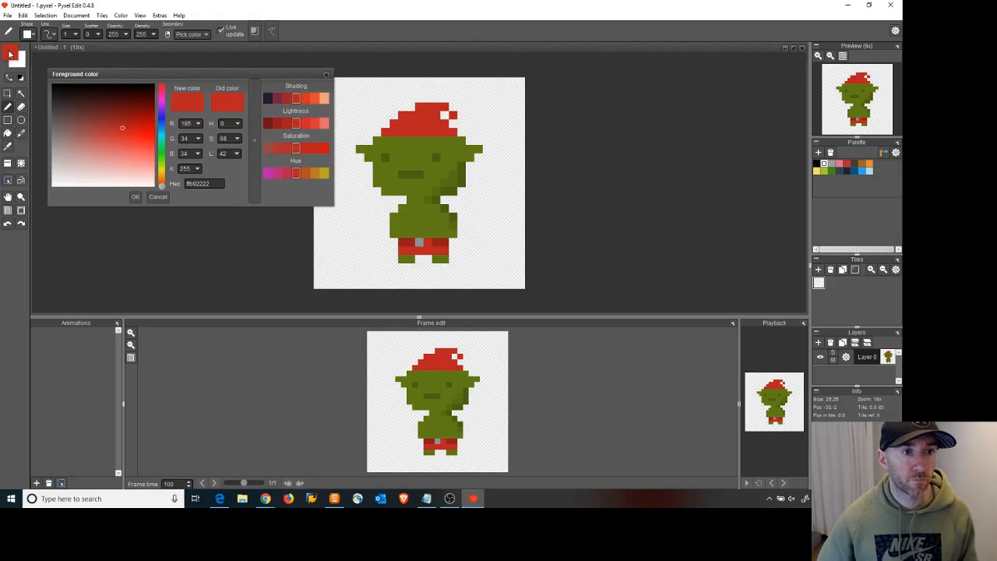
left_click(288, 124)
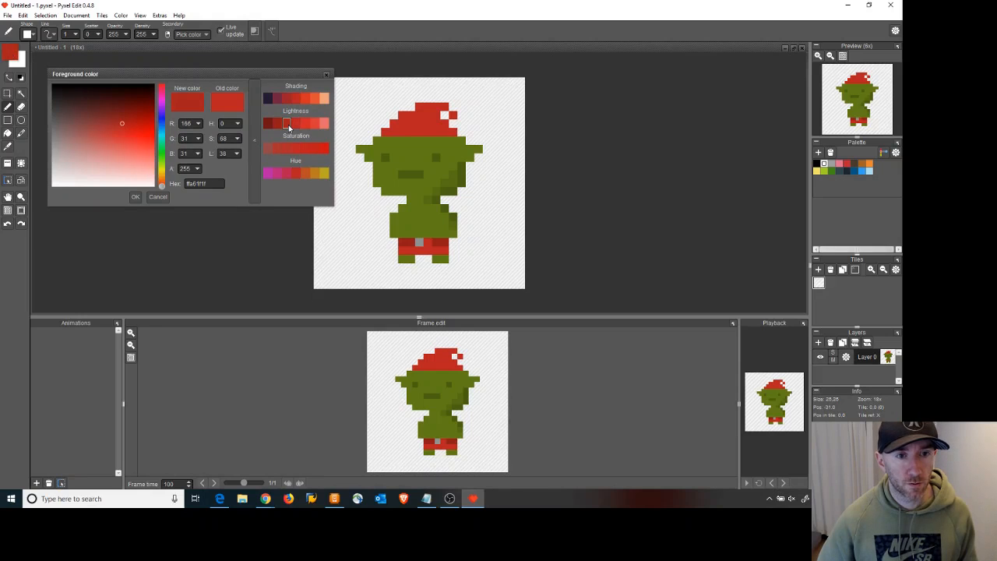
left_click(135, 197)
left_click(377, 166)
key("ctrl+z")
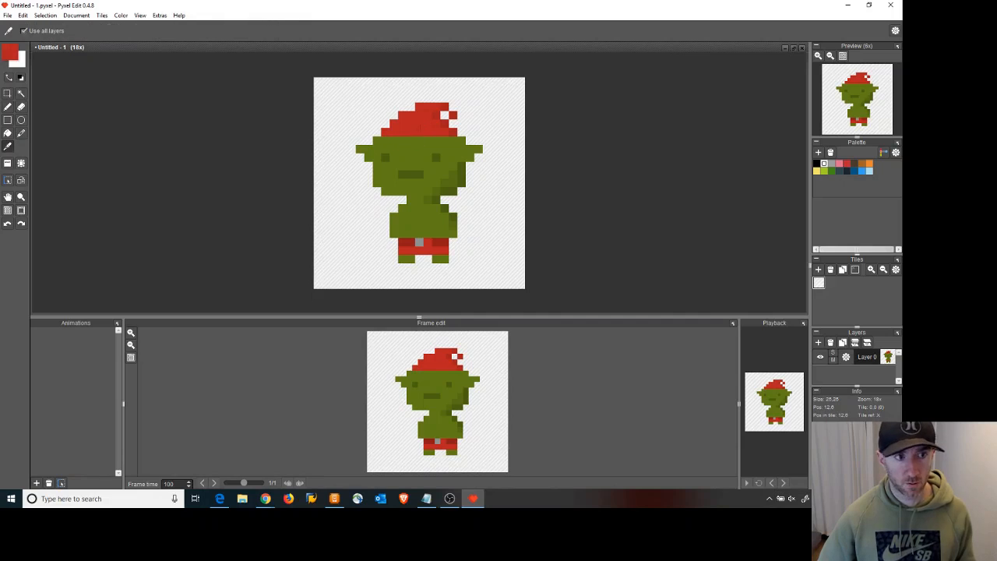
Set the foreground color to the lighter red d22727 and highlight the hat's left edge
left_click(10, 58)
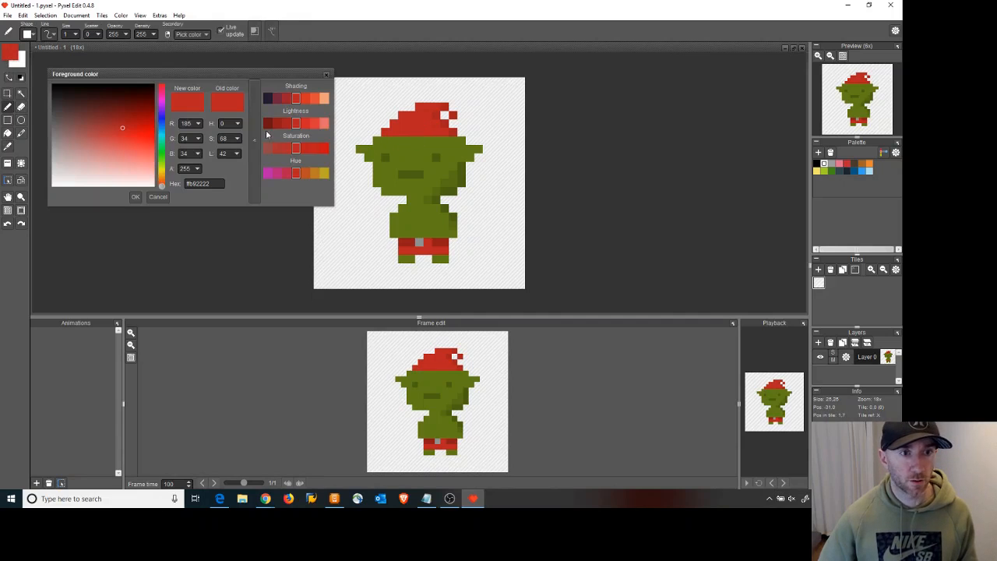
left_click(304, 122)
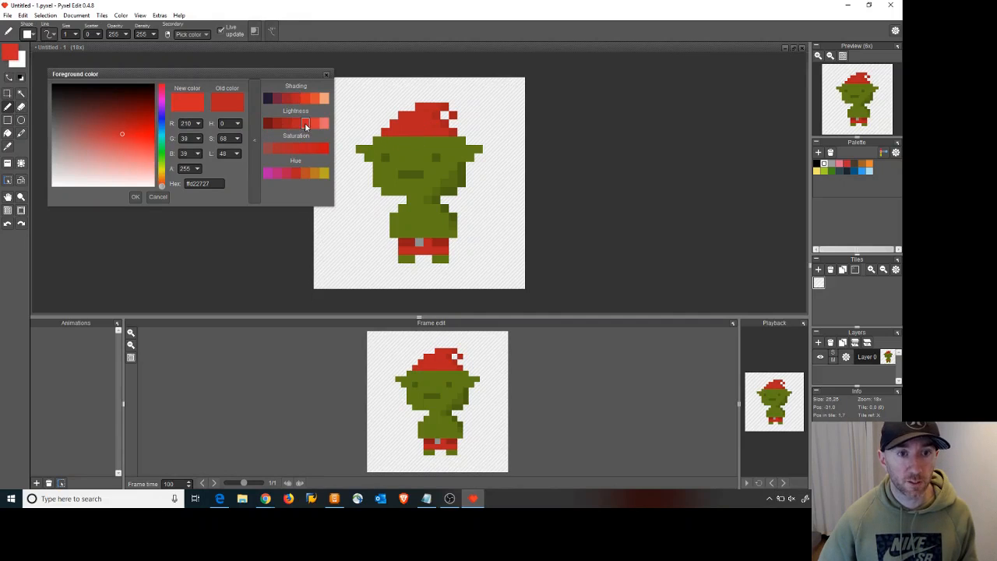
left_click(134, 197)
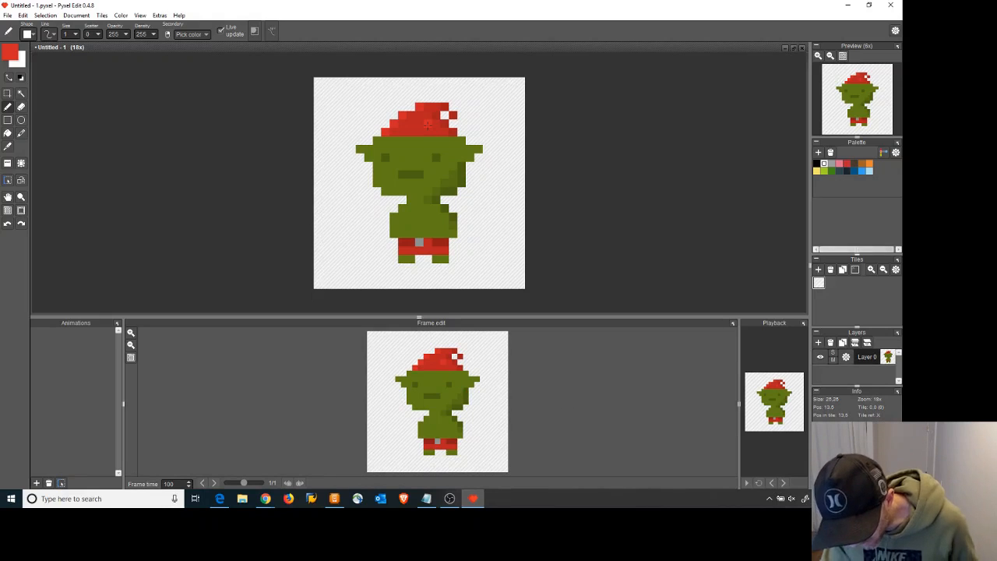
Sample the hat's dark red shade and recolor both one-pixel eyes with it
left_click(445, 124, "alt")
left_click(394, 157)
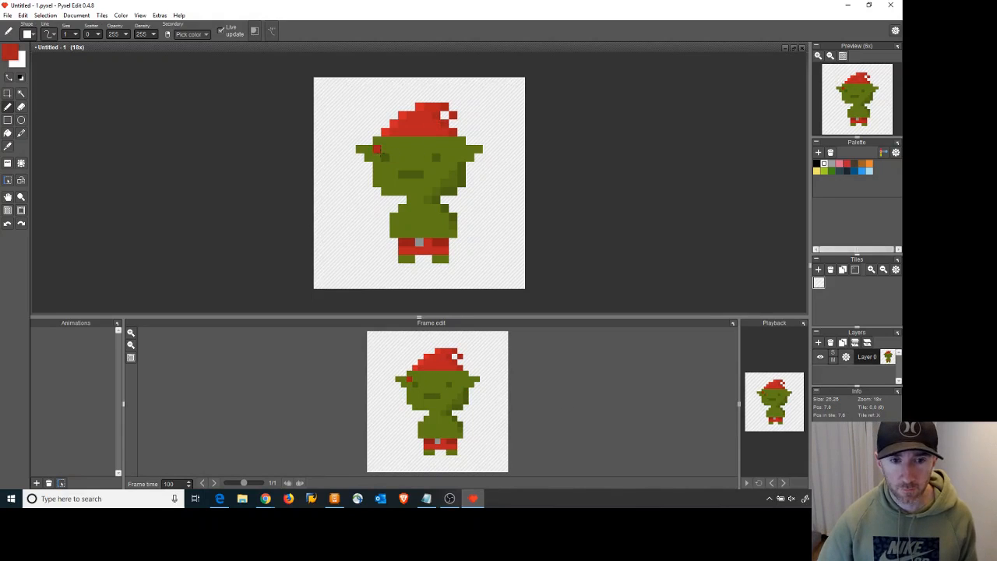
left_click(385, 158)
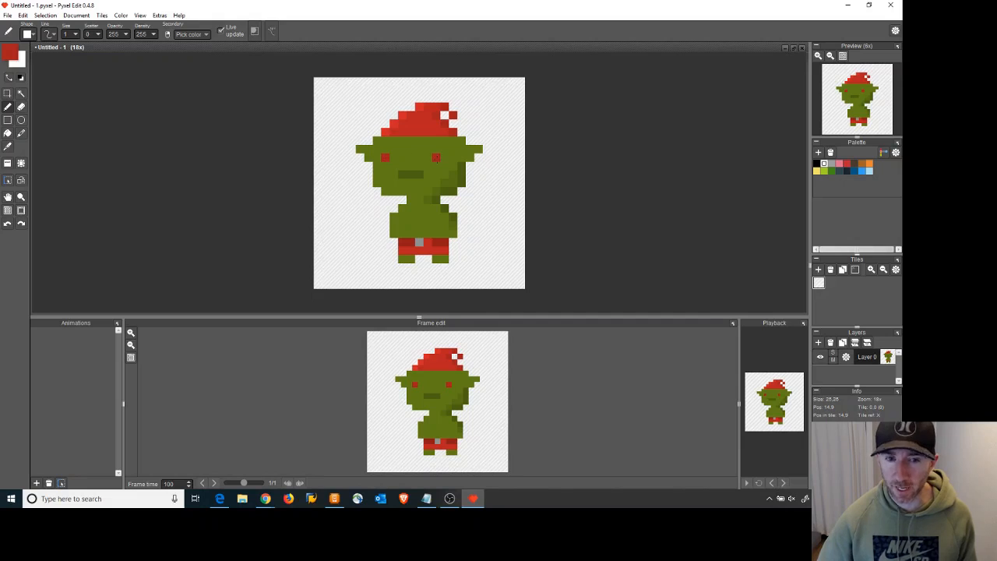
left_click(437, 159)
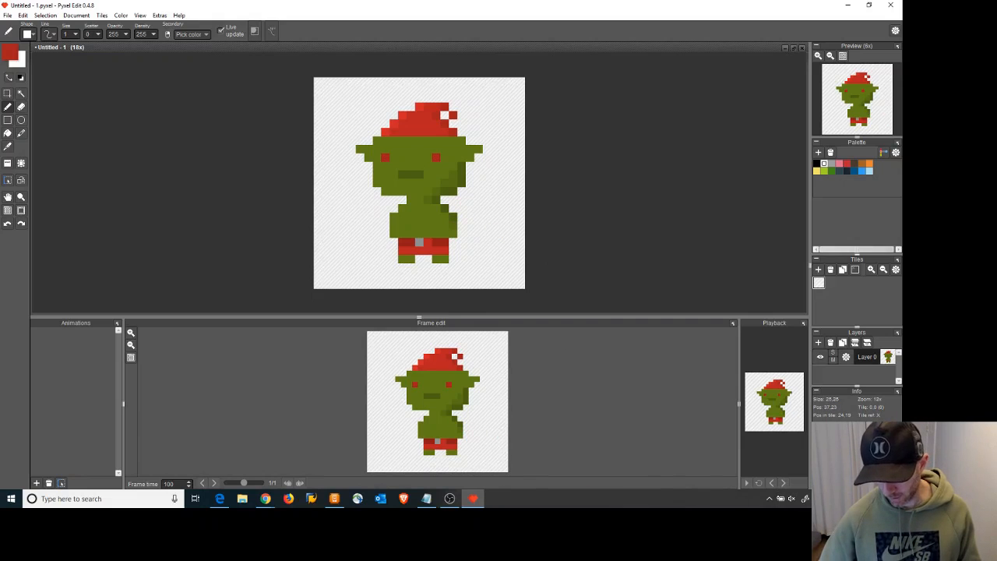
Shade the torso with a two-pixel dark green column just inside its lower-right edge, above the shorts
left_click(10, 147)
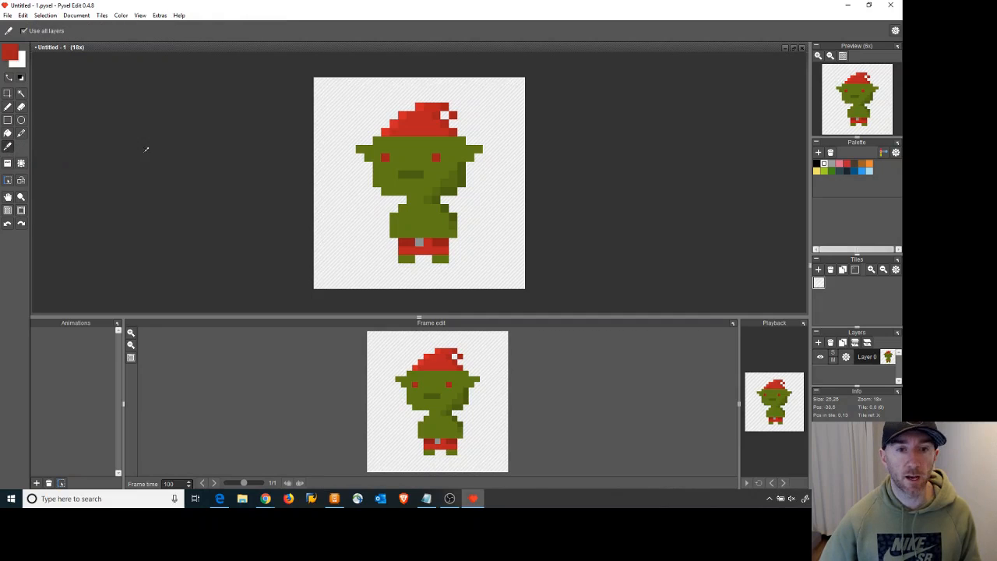
left_click(424, 215)
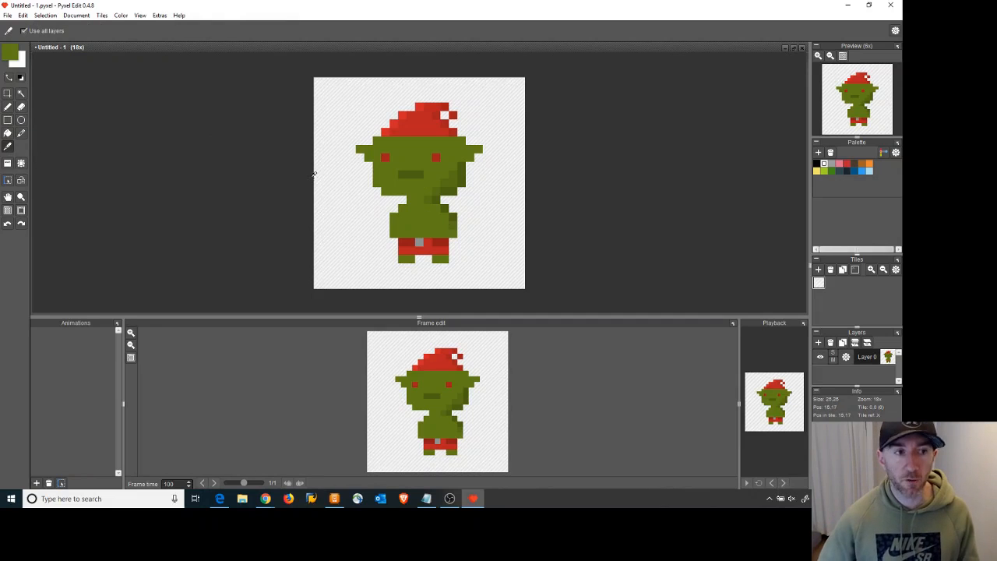
left_click(8, 107)
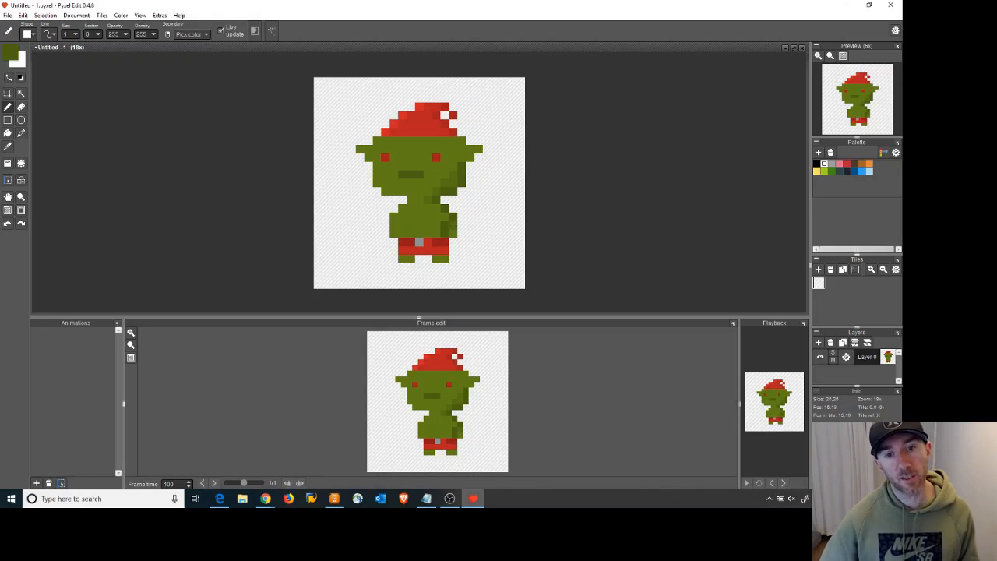
left_click(469, 234)
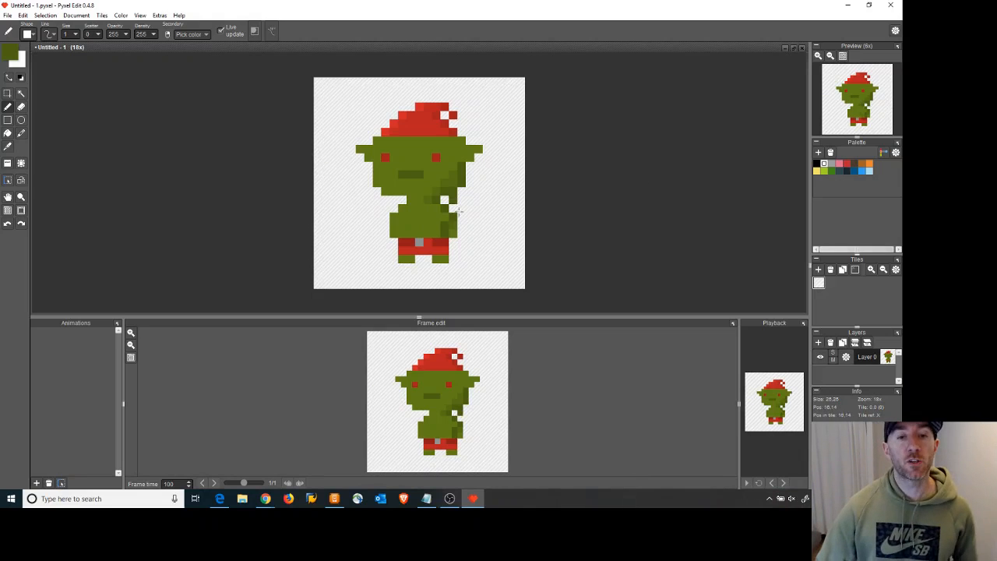
left_click(452, 275)
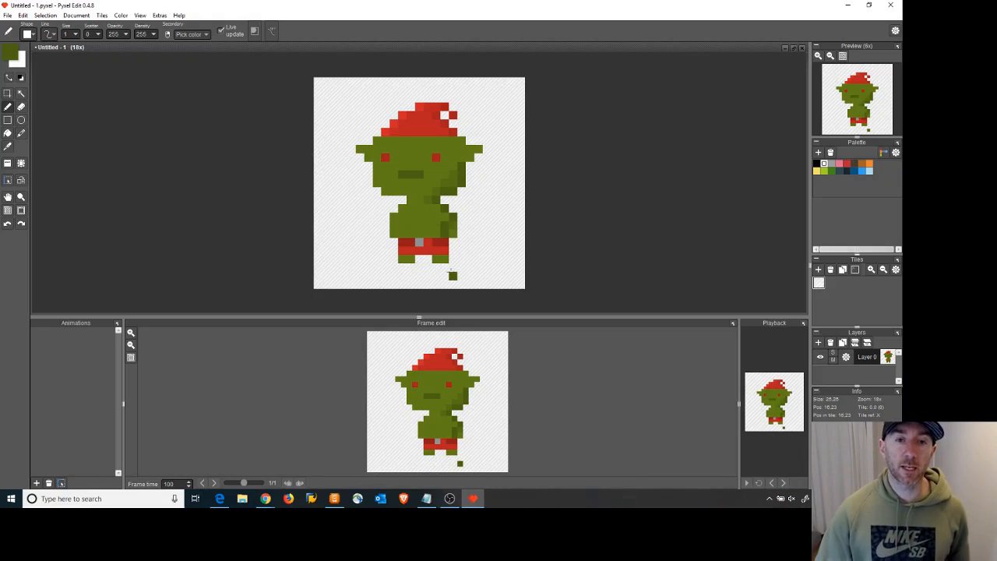
key("ctrl+z")
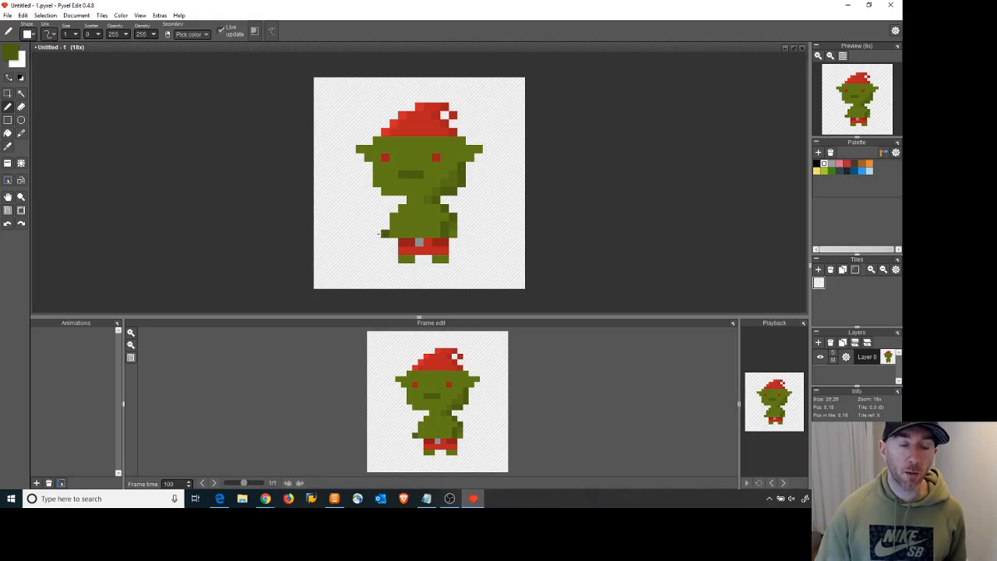
left_click(496, 106)
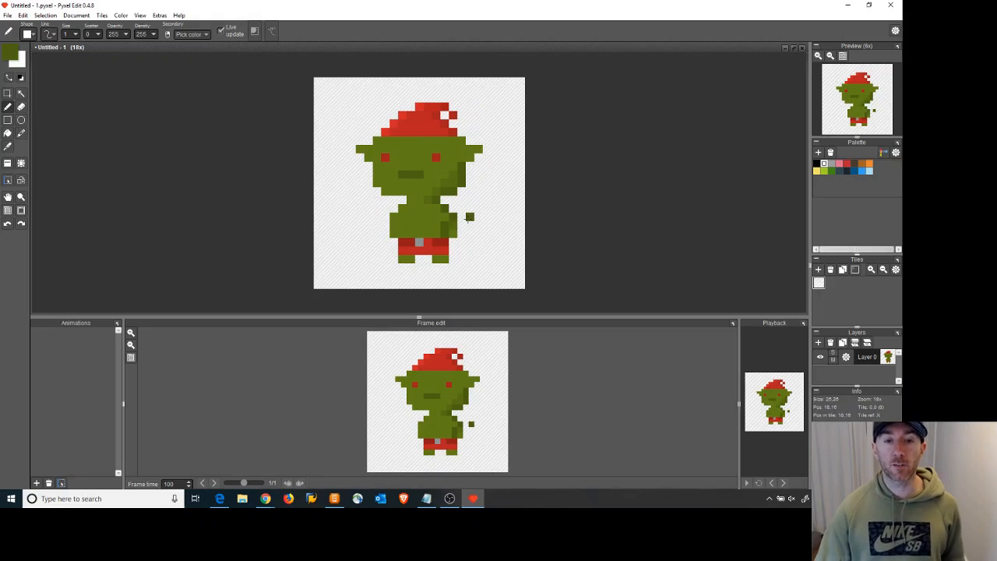